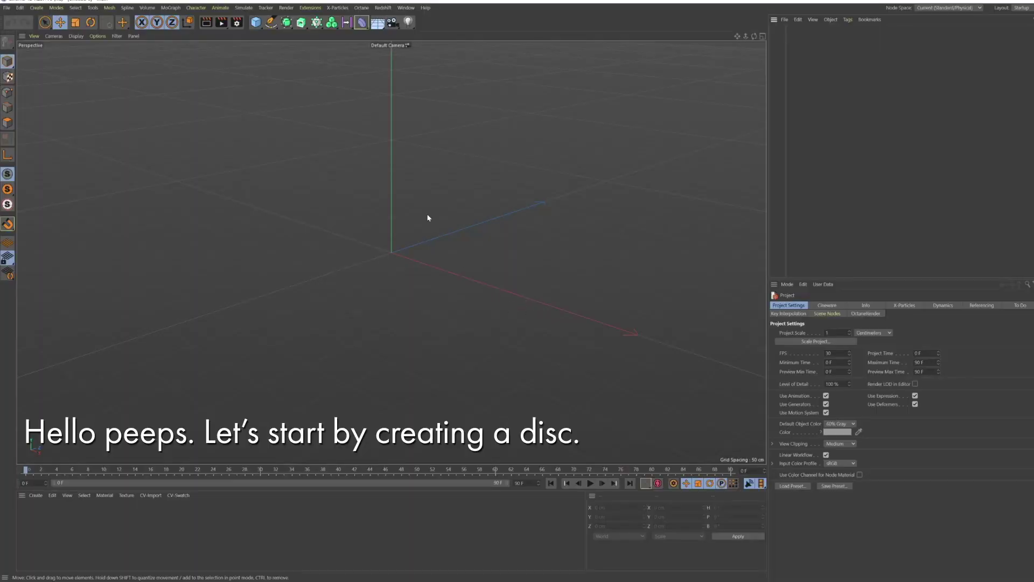
Step: Add a Disc primitive and set its outer radius to 15 cm
{"action": "left_click", "coordinate": [252, 24]}
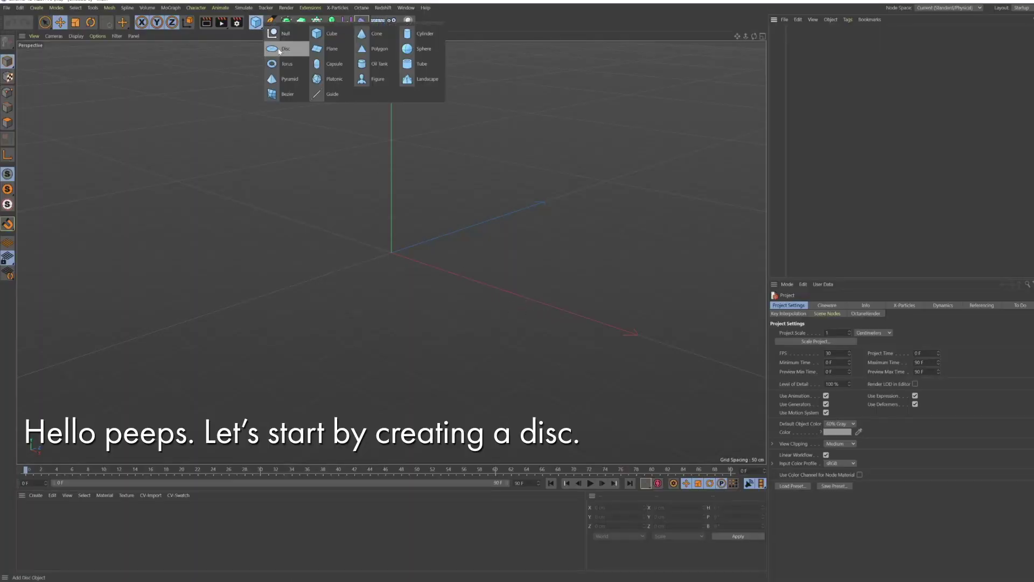
{"action": "left_click", "coordinate": [278, 51]}
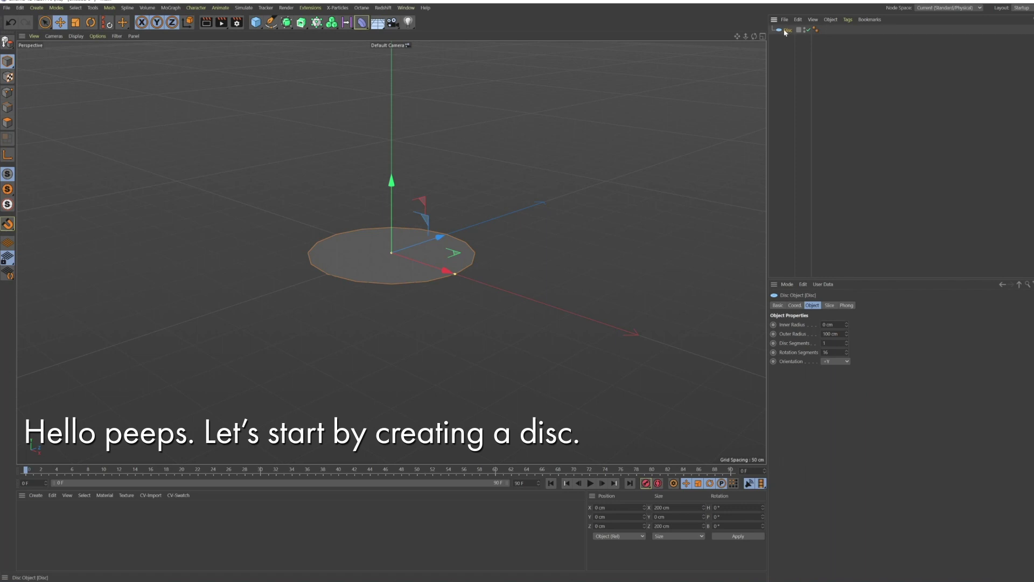
{"action": "mouse_move", "coordinate": [736, 37]}
{"action": "left_mouse_down"}
{"action": "mouse_move", "coordinate": [737, 59]}
{"action": "mouse_move", "coordinate": [751, 51]}
{"action": "left_mouse_up"}
{"action": "type", "text": "15"}
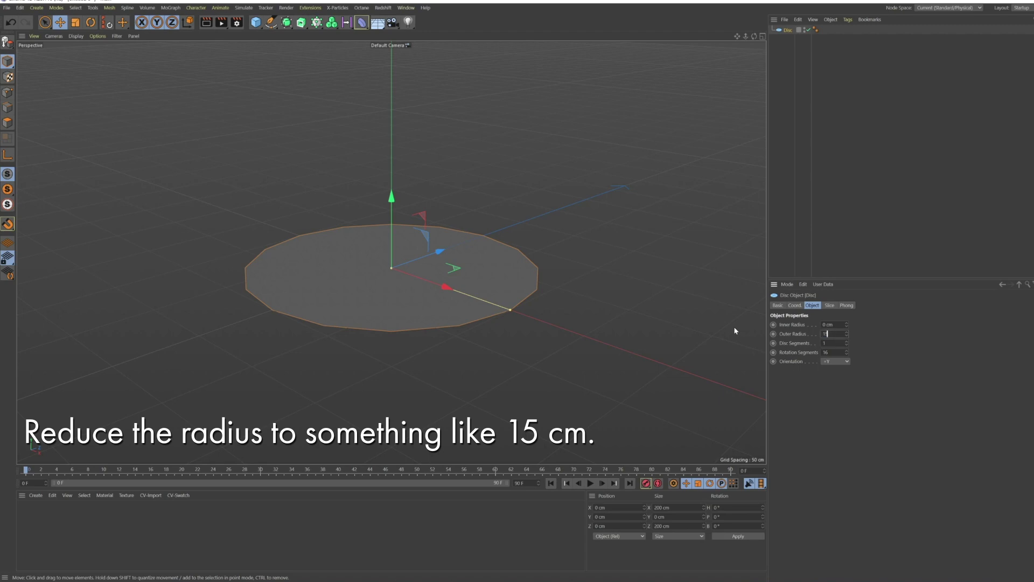
{"action": "key", "text": "Return"}
{"action": "scroll", "coordinate": [622, 316], "scroll_direction": "up", "scroll_amount": 3}
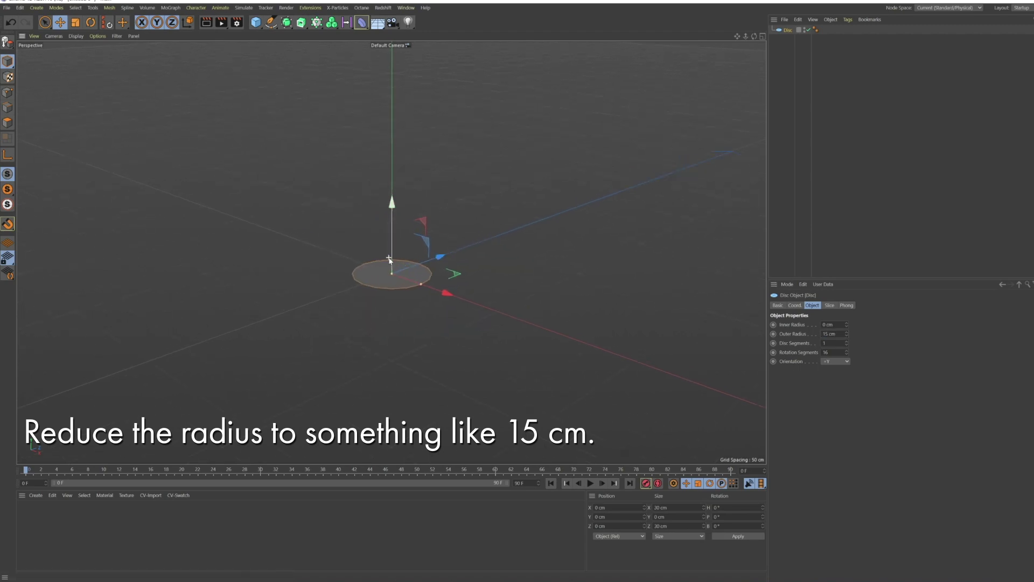
Step: Add a Hair object growing from the disc
{"action": "left_click", "coordinate": [240, 9]}
{"action": "mouse_move", "coordinate": [257, 76]}
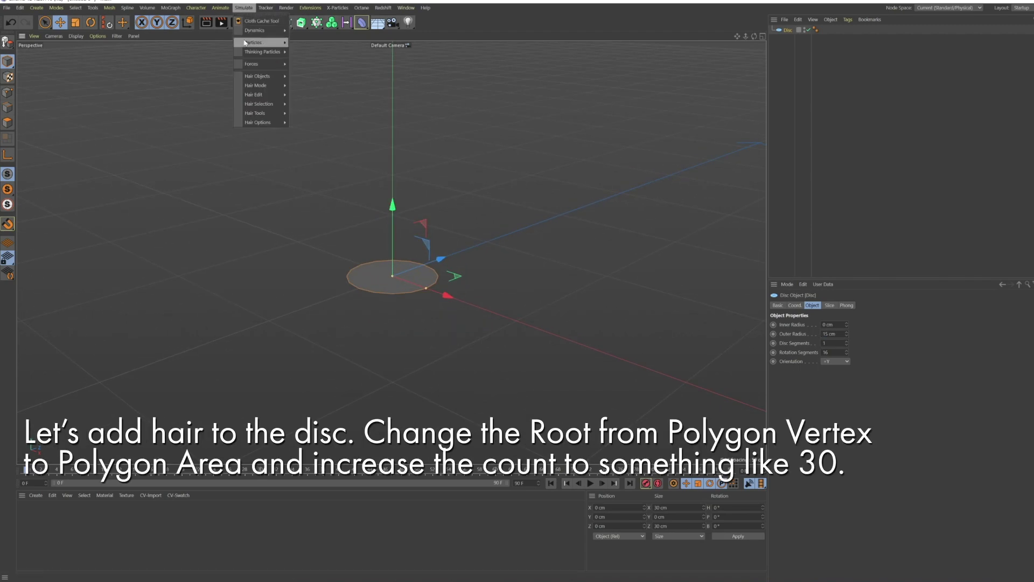
{"action": "left_click", "coordinate": [309, 80]}
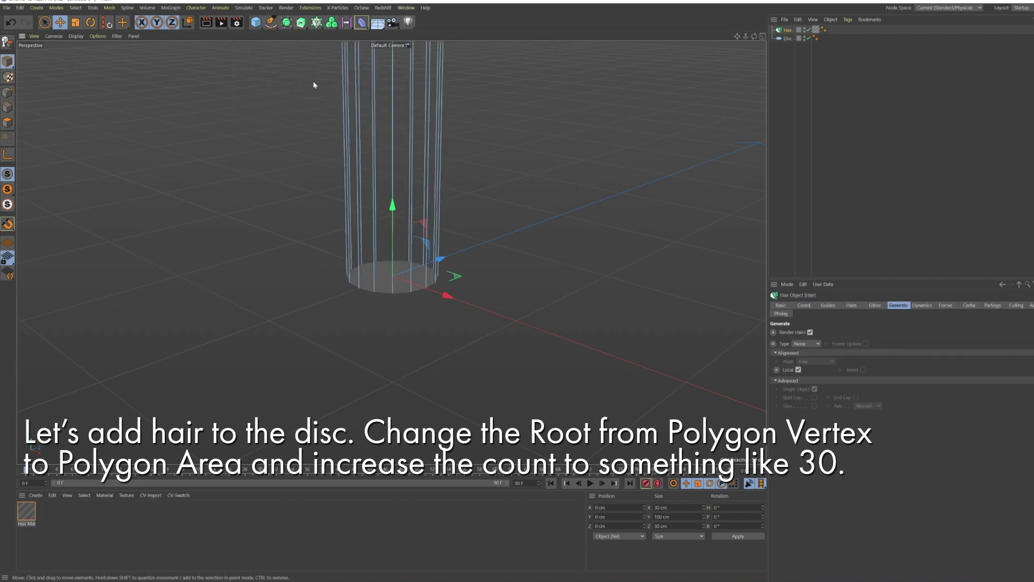
{"action": "left_click_drag", "start_coordinate": [737, 36], "coordinate": [694, 92]}
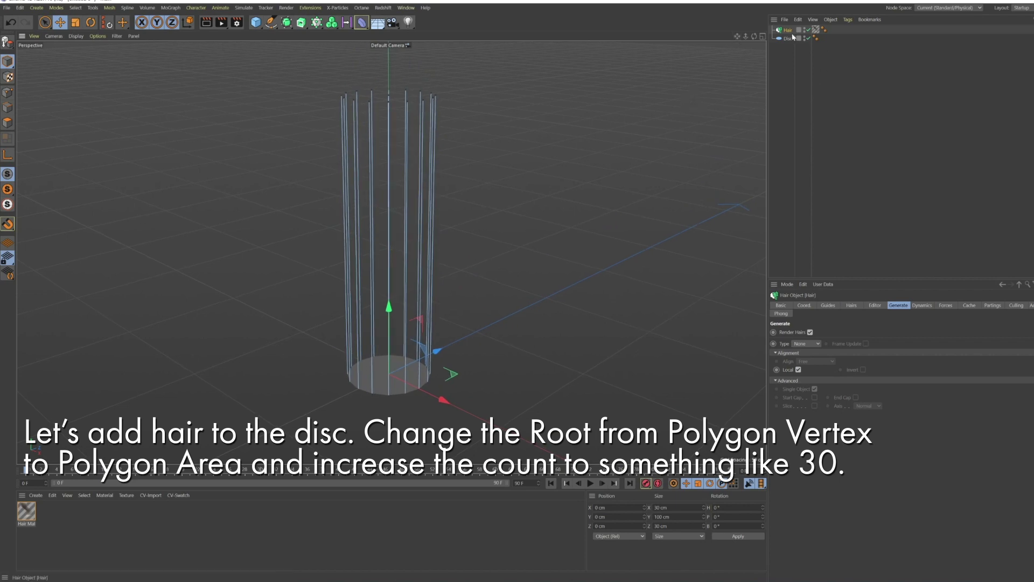
Step: Set the hair guides' Root to Polygon Area with a count of 30
{"action": "left_click", "coordinate": [829, 306]}
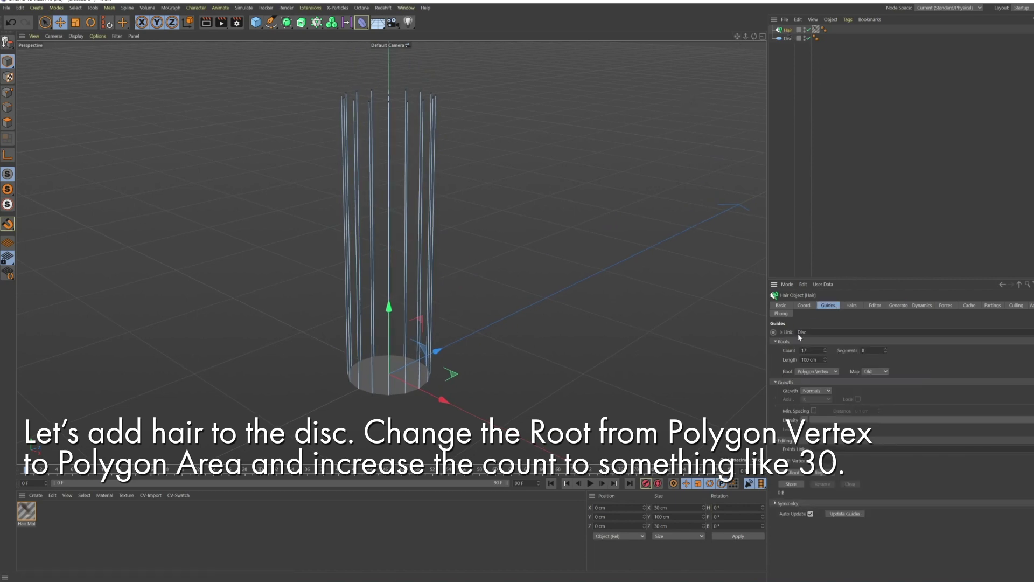
{"action": "left_click", "coordinate": [824, 372]}
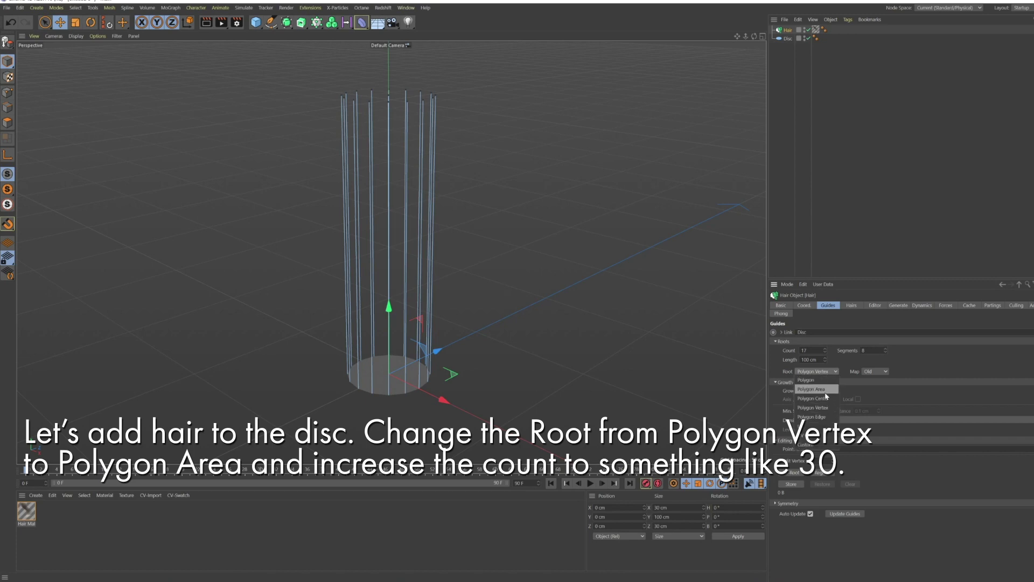
{"action": "left_click", "coordinate": [826, 396]}
{"action": "type", "text": "30"}
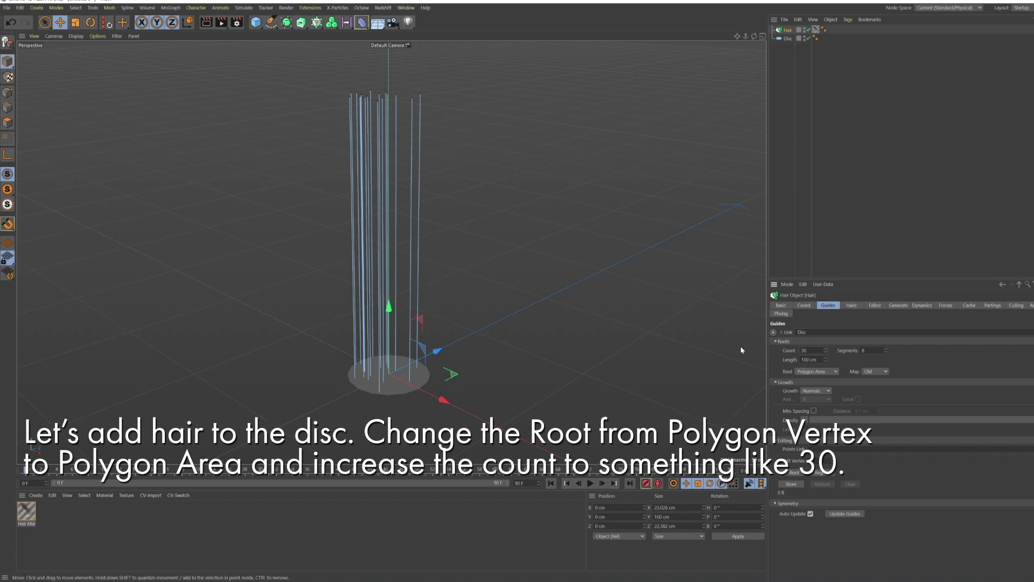
{"action": "scroll", "coordinate": [384, 281], "scroll_direction": "up", "scroll_amount": 2}
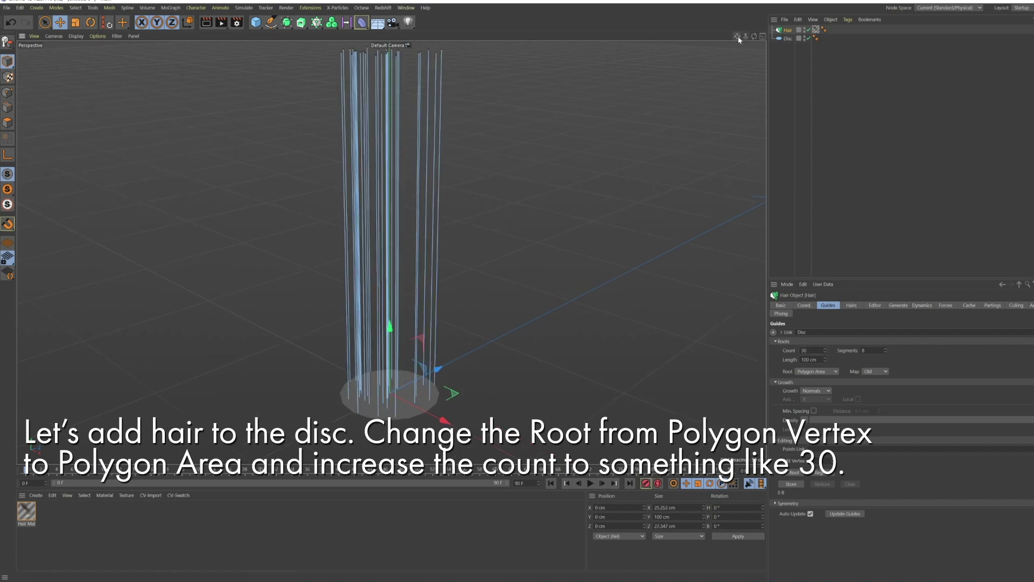
{"action": "middle_click_drag", "start_coordinate": [610, 57], "coordinate": [618, 76], "text": "alt"}
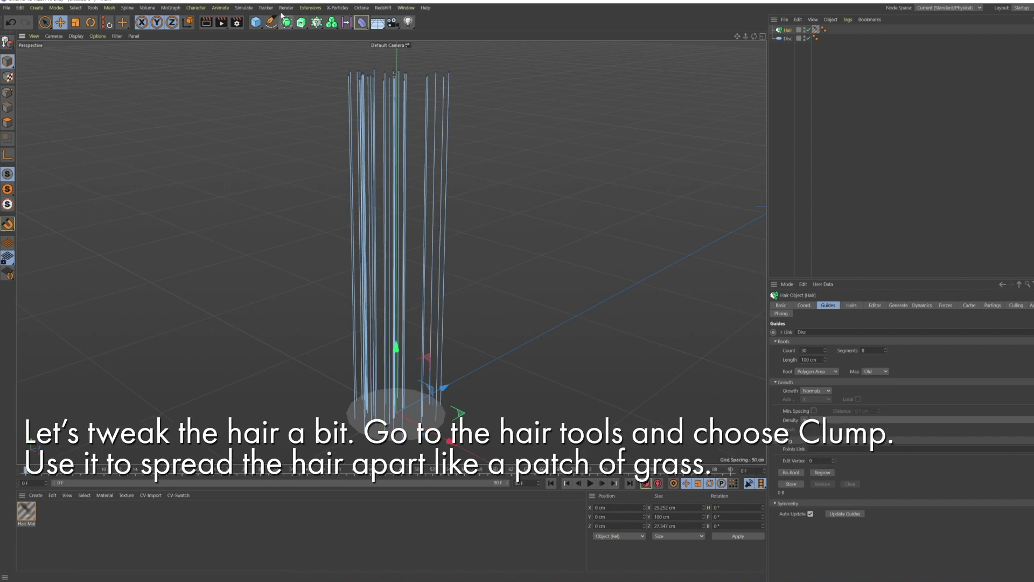
Step: Fan the hair guides outward with the Clump tool at about -55.867% strength
{"action": "left_click", "coordinate": [245, 8]}
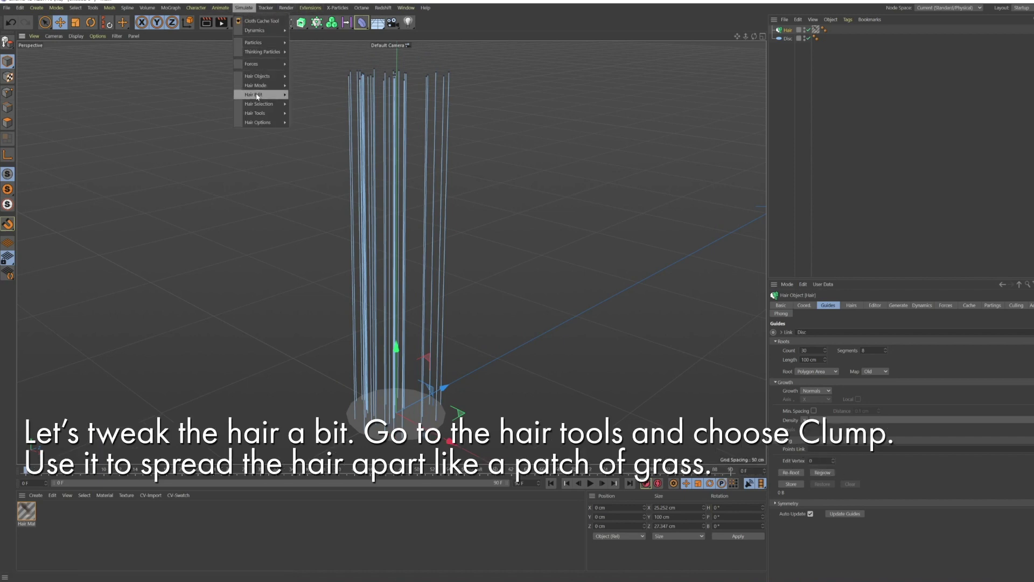
{"action": "mouse_move", "coordinate": [255, 113]}
{"action": "left_click_drag", "start_coordinate": [311, 111], "coordinate": [624, 102]}
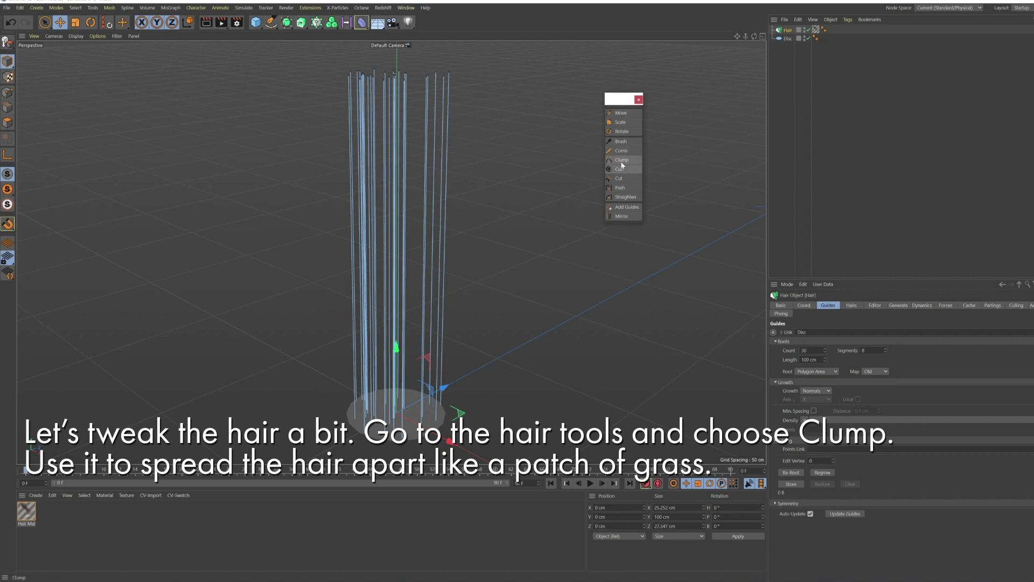
{"action": "left_click", "coordinate": [622, 159]}
{"action": "left_click_drag", "start_coordinate": [425, 105], "coordinate": [398, 81]}
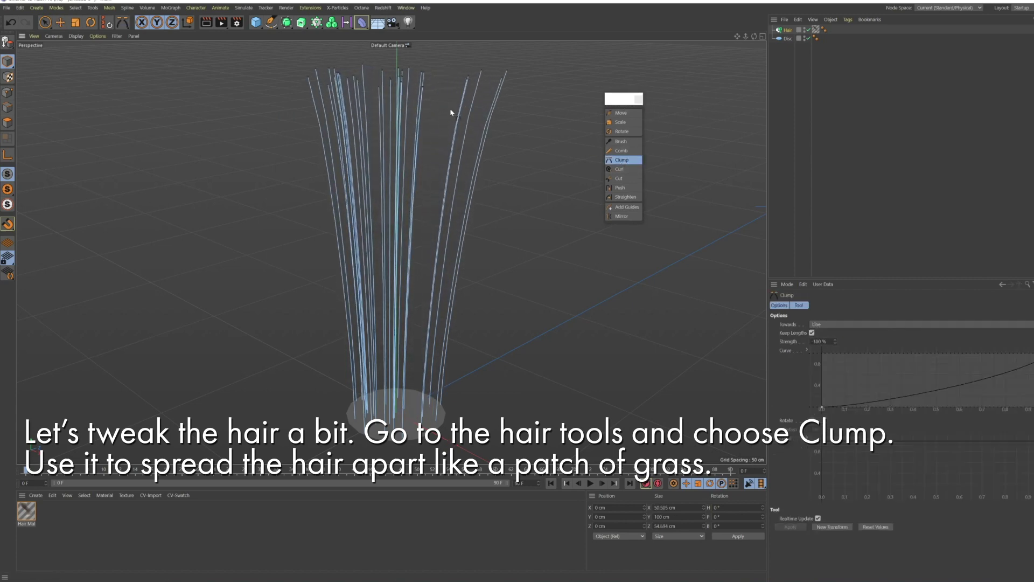
{"action": "left_click_drag", "start_coordinate": [450, 112], "coordinate": [458, 108]}
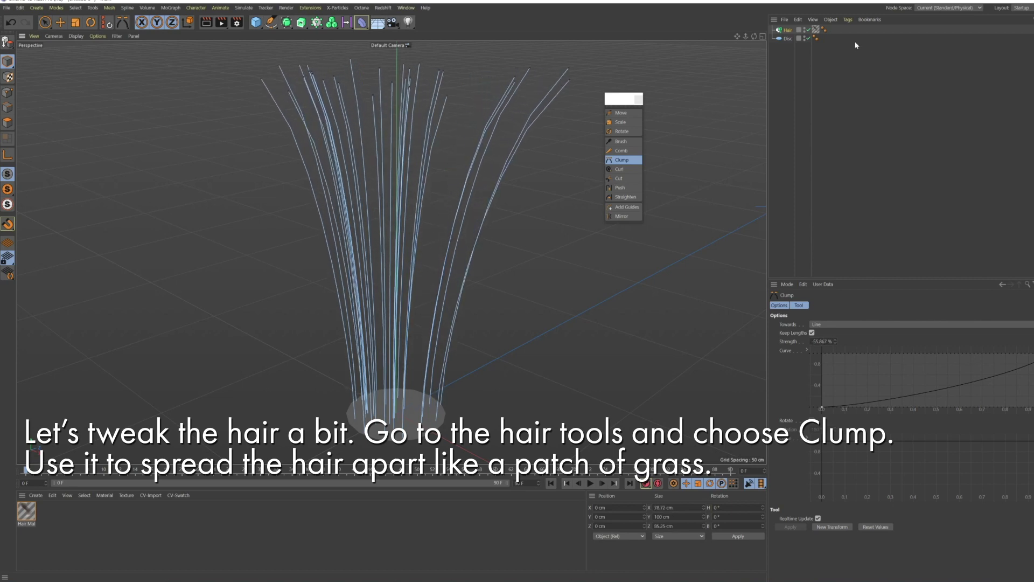
{"action": "left_click_drag", "start_coordinate": [754, 36], "coordinate": [749, 48]}
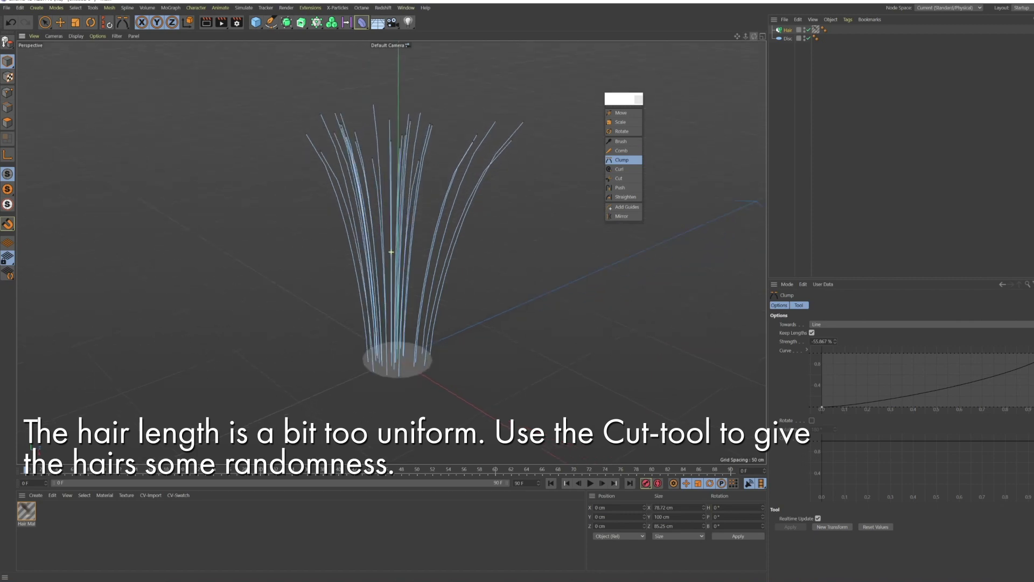
Step: Trim the hair tips to uneven, random lengths with the Cut tool
{"action": "left_click", "coordinate": [621, 179]}
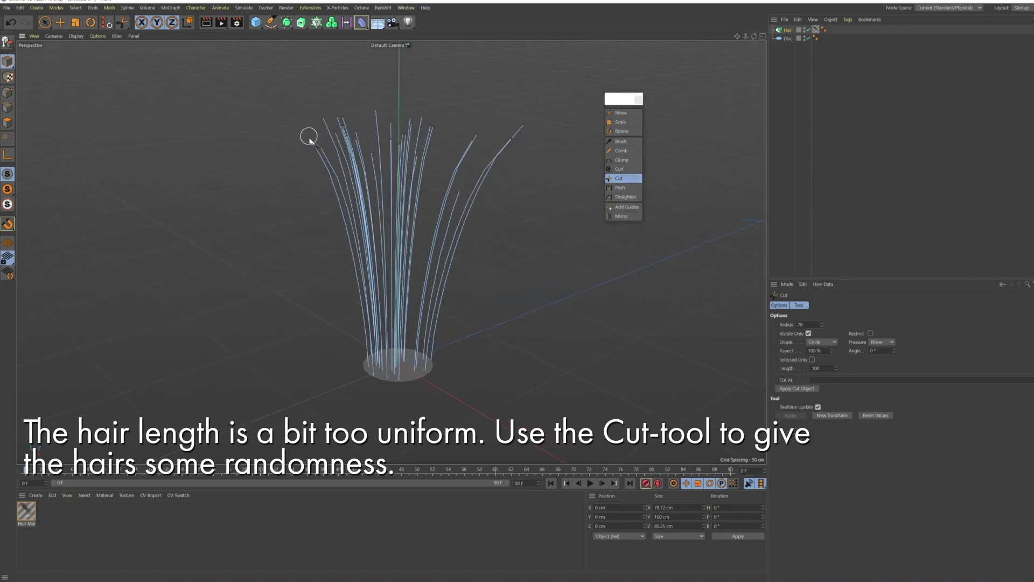
{"action": "scroll", "coordinate": [412, 160], "scroll_direction": "up", "scroll_amount": 2}
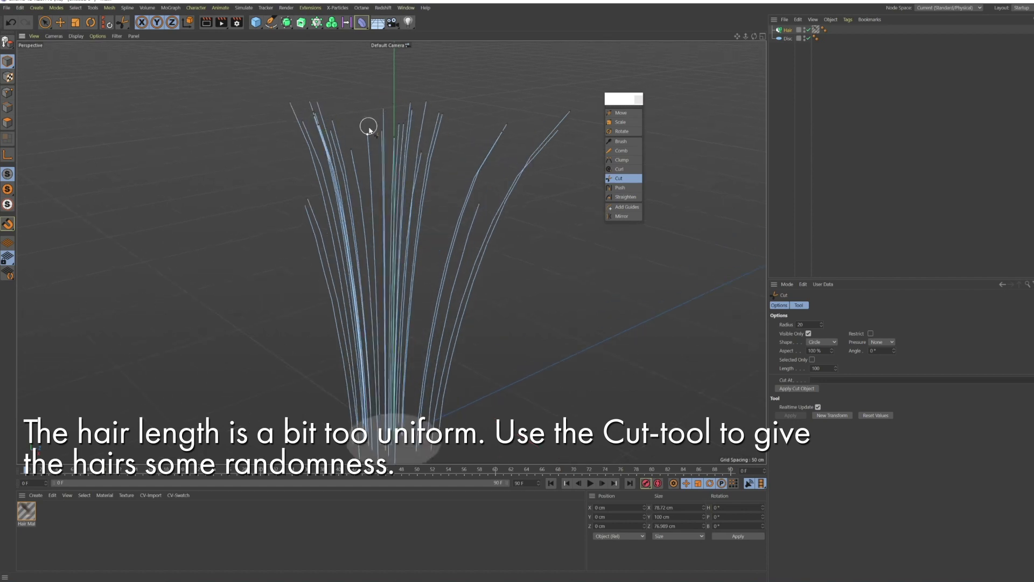
{"action": "left_click_drag", "start_coordinate": [754, 36], "coordinate": [757, 51]}
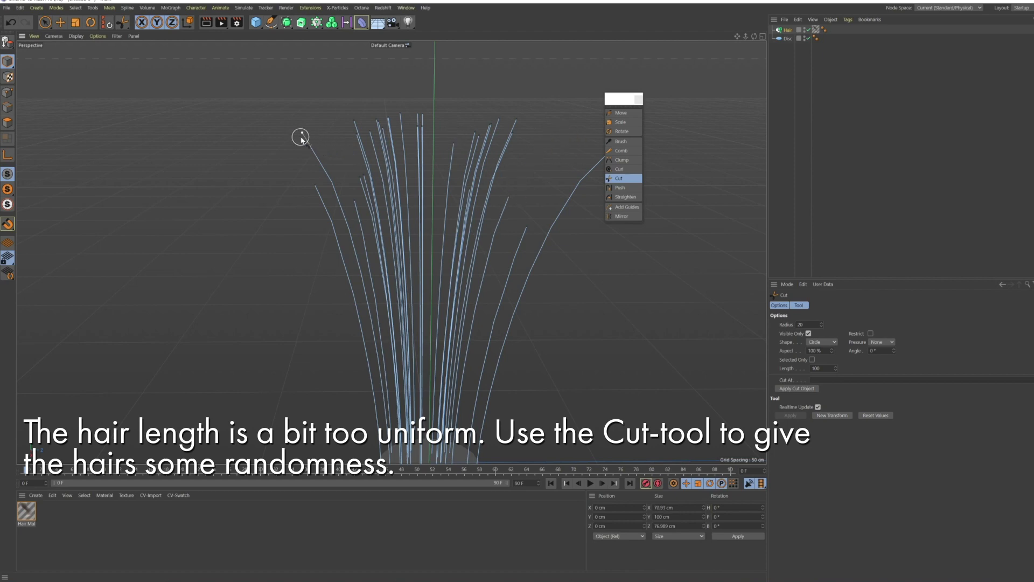
{"action": "left_click_drag", "start_coordinate": [762, 58], "coordinate": [748, 39]}
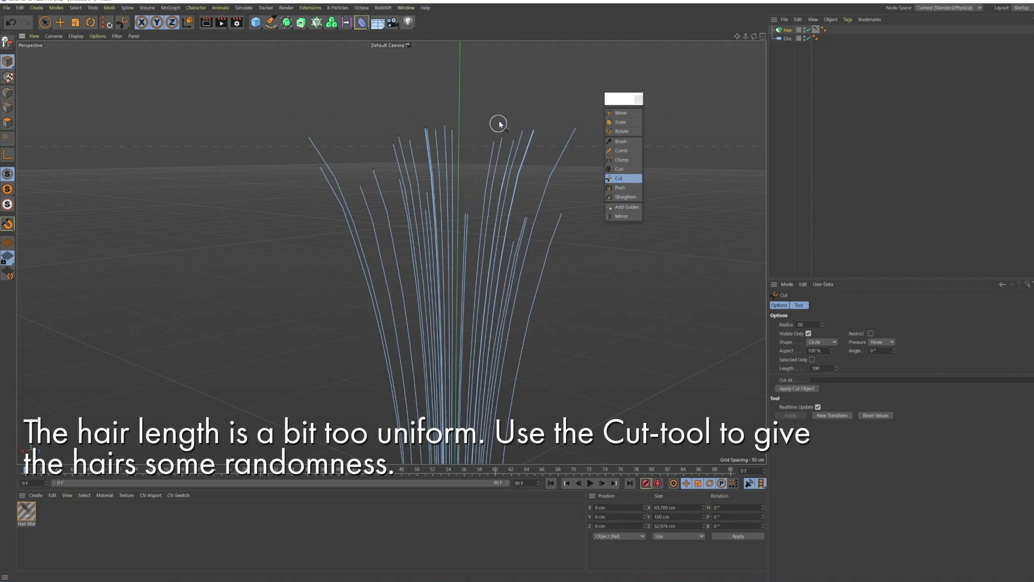
{"action": "mouse_move", "coordinate": [748, 39]}
{"action": "left_mouse_down"}
{"action": "mouse_move", "coordinate": [392, 254]}
{"action": "mouse_move", "coordinate": [390, 172]}
{"action": "left_mouse_up"}
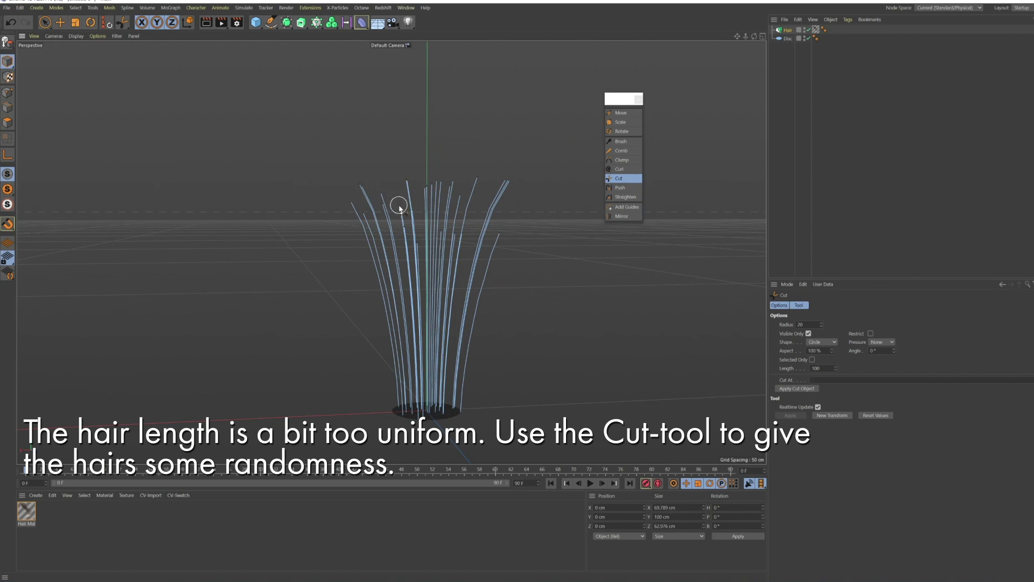
{"action": "scroll", "coordinate": [463, 210], "scroll_direction": "up", "scroll_amount": 2}
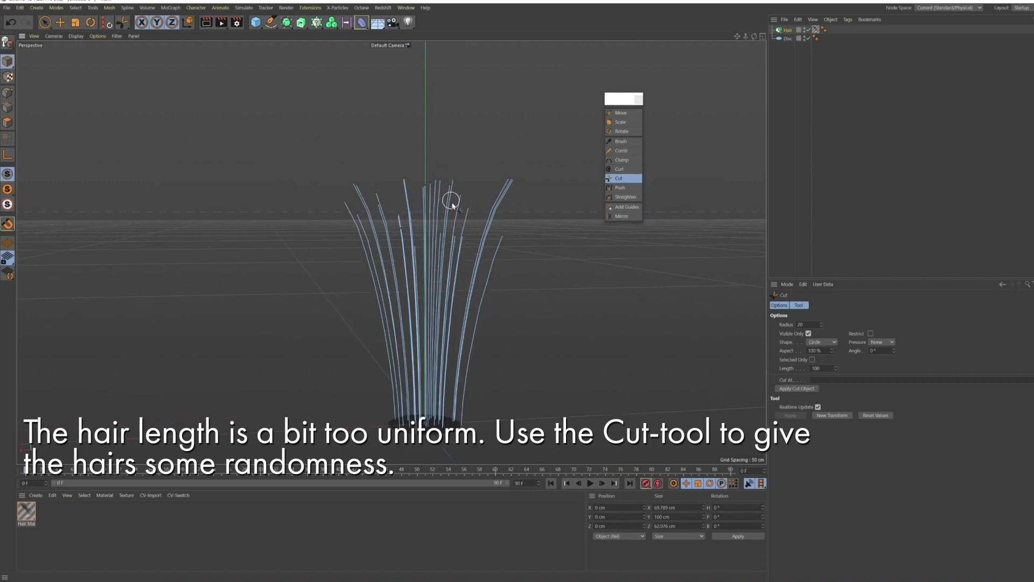
{"action": "scroll", "coordinate": [450, 203], "scroll_direction": "up", "scroll_amount": 2}
{"action": "scroll", "coordinate": [450, 203], "scroll_direction": "up", "scroll_amount": 2}
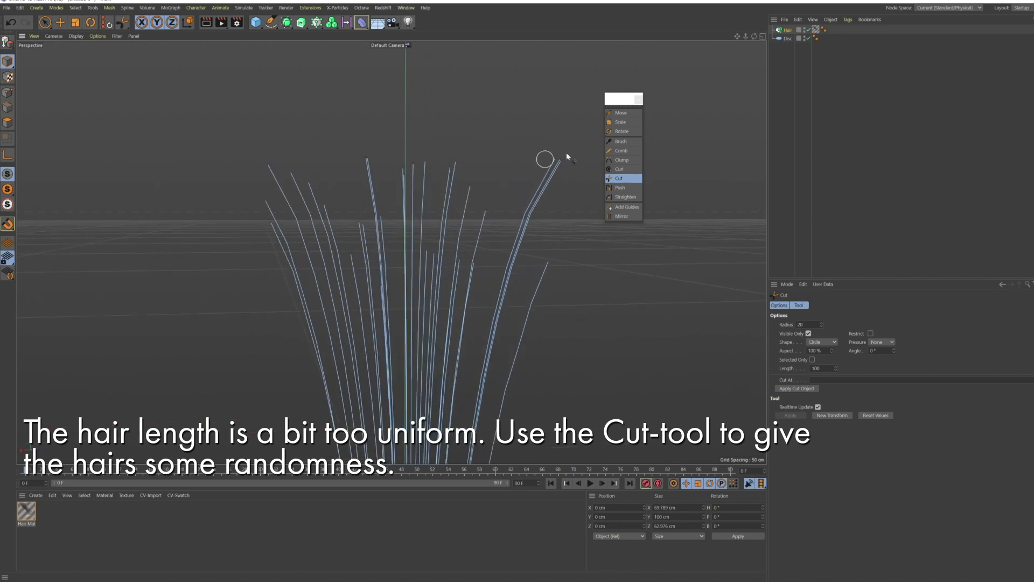
{"action": "mouse_move", "coordinate": [746, 37]}
{"action": "left_mouse_down"}
{"action": "mouse_move", "coordinate": [744, 25]}
{"action": "mouse_move", "coordinate": [752, 42]}
{"action": "left_mouse_up"}
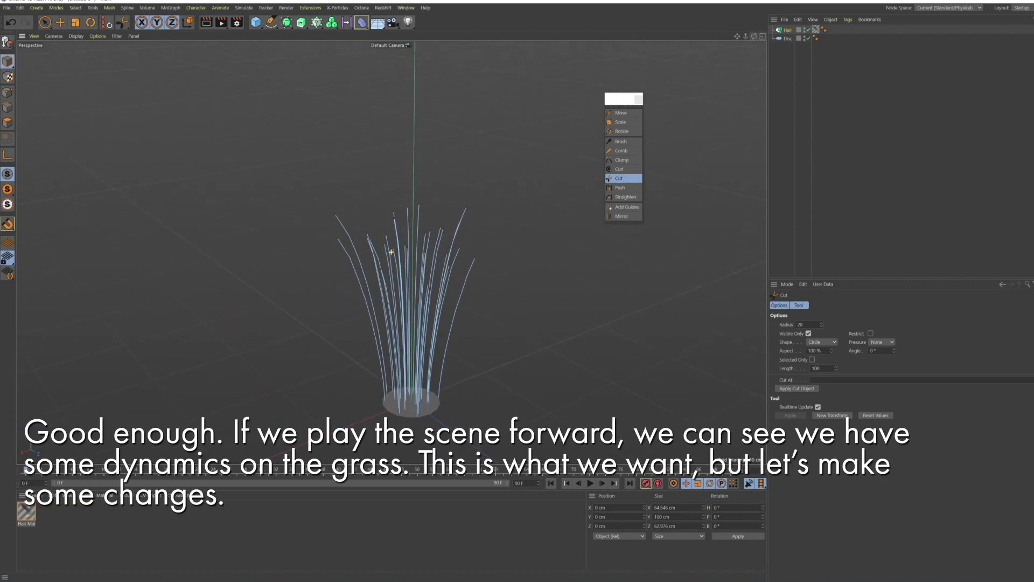
Step: Close the hair tools palette and play the animation to check the grass dynamics
{"action": "left_click_drag", "start_coordinate": [755, 37], "coordinate": [766, 43]}
{"action": "left_click", "coordinate": [639, 100]}
{"action": "left_click", "coordinate": [787, 31]}
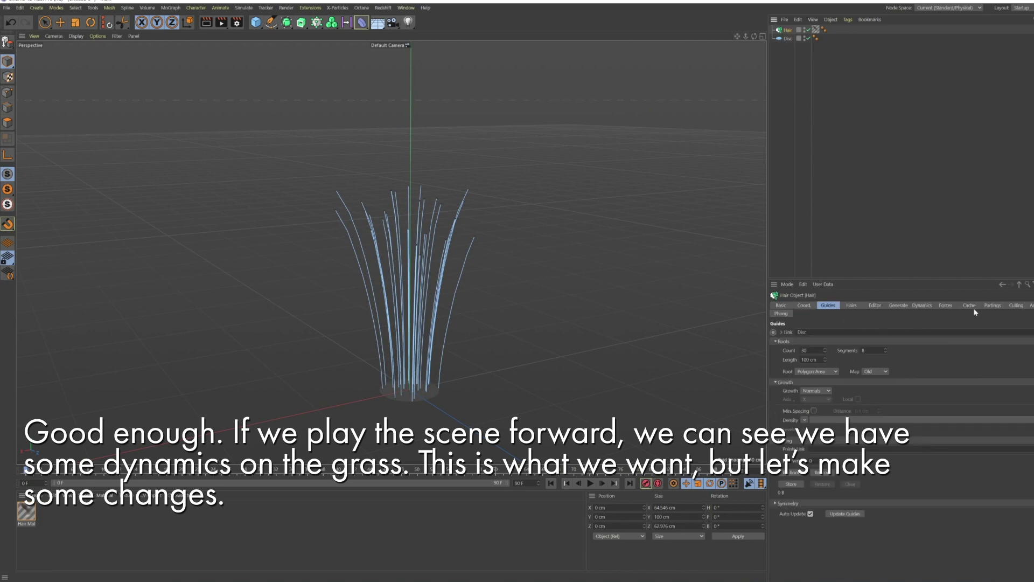
{"action": "left_click", "coordinate": [922, 305]}
{"action": "left_click", "coordinate": [60, 22]}
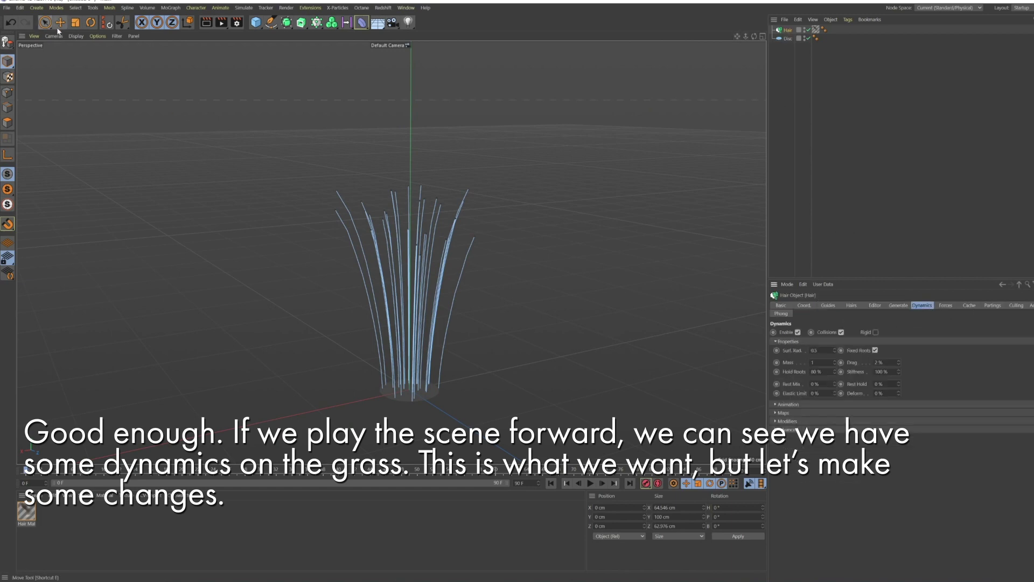
{"action": "left_click", "coordinate": [590, 483]}
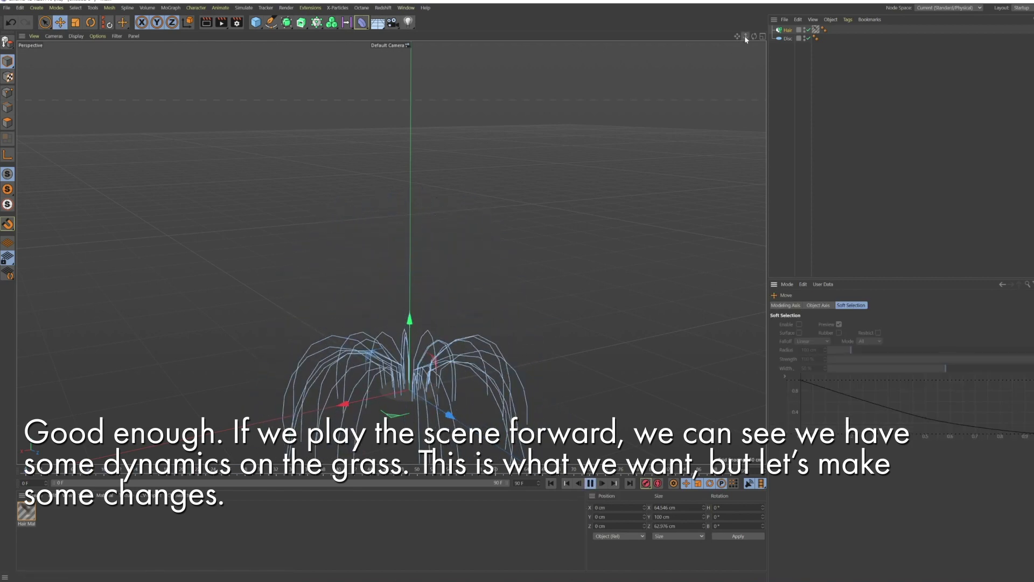
{"action": "left_click_drag", "start_coordinate": [737, 36], "coordinate": [738, 35]}
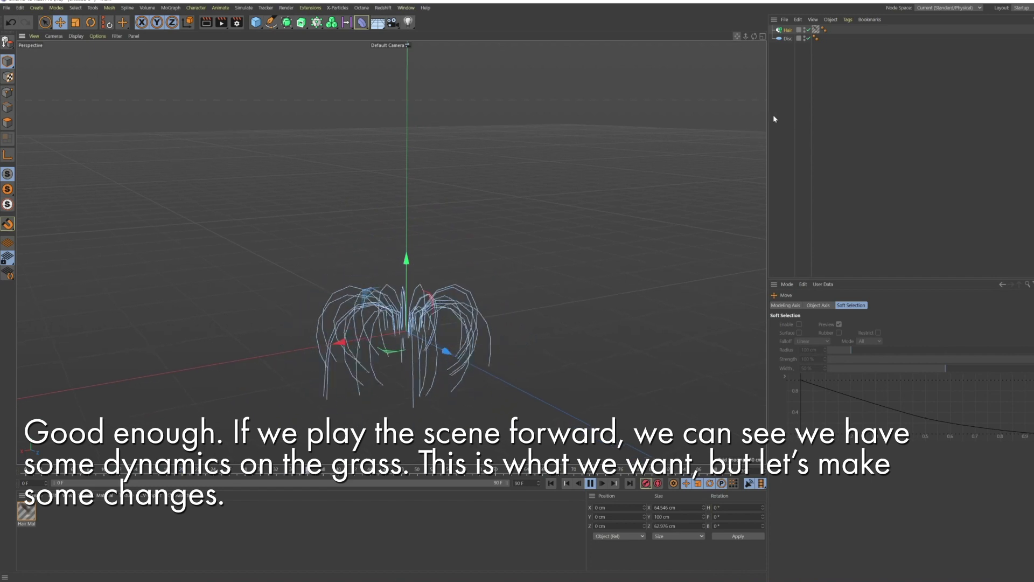
Step: Set the Hair object's Gravity to 0 in its Forces settings
{"action": "left_click", "coordinate": [788, 31]}
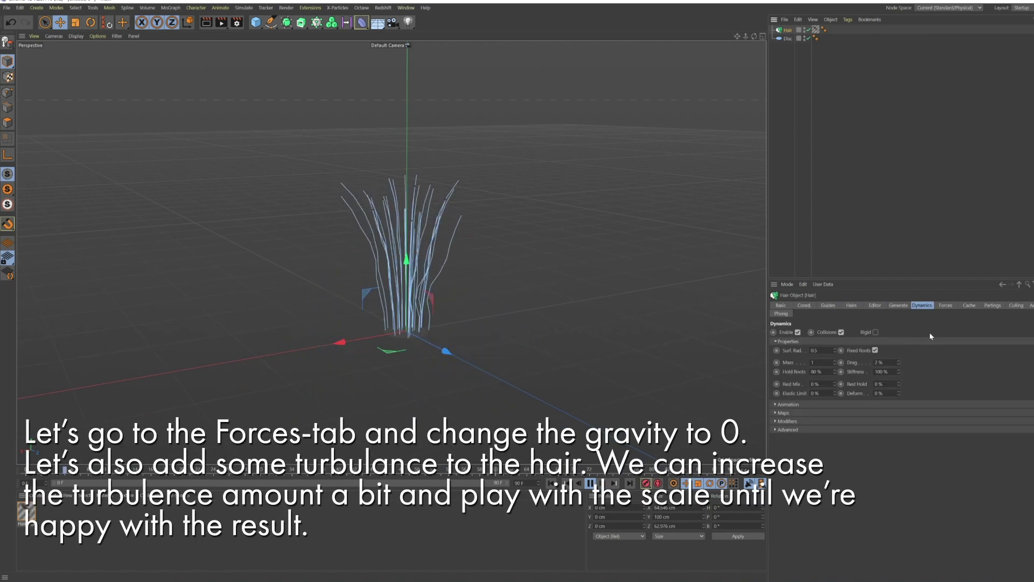
{"action": "left_click", "coordinate": [946, 305]}
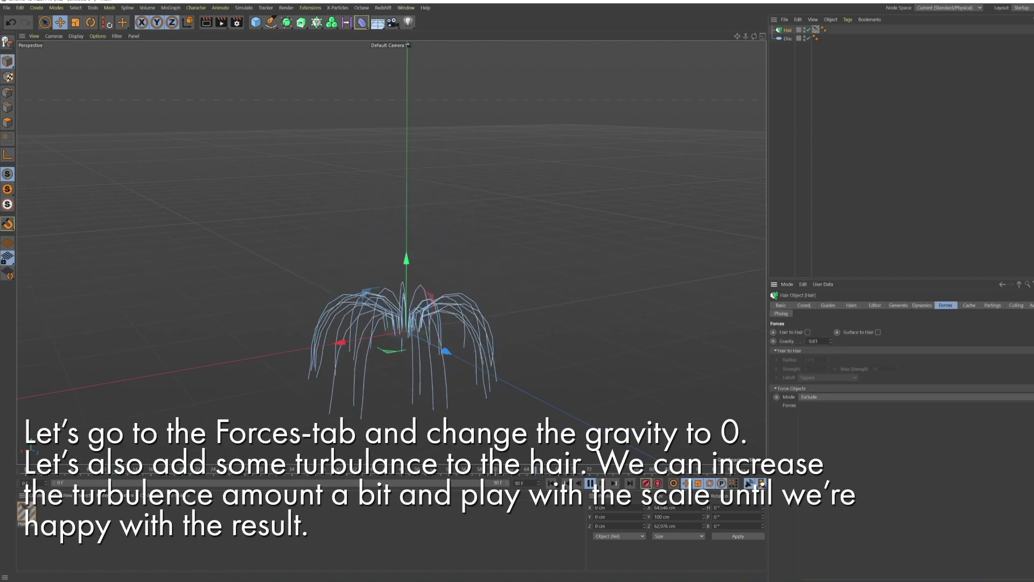
{"action": "double_click", "coordinate": [818, 340]}
{"action": "type", "text": "0"}
{"action": "key", "text": "Return"}
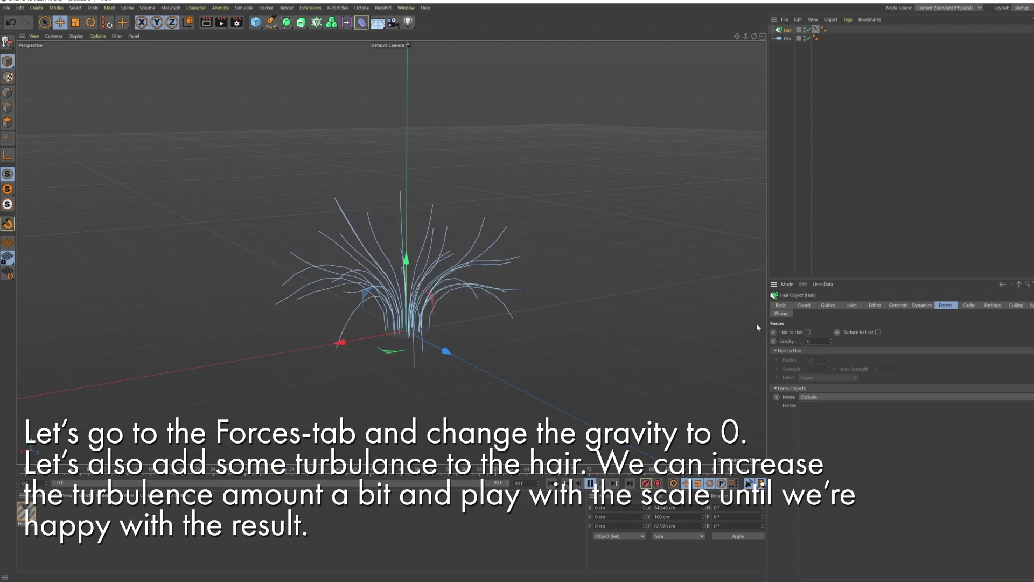
{"action": "left_click", "coordinate": [243, 8]}
{"action": "mouse_move", "coordinate": [256, 63]}
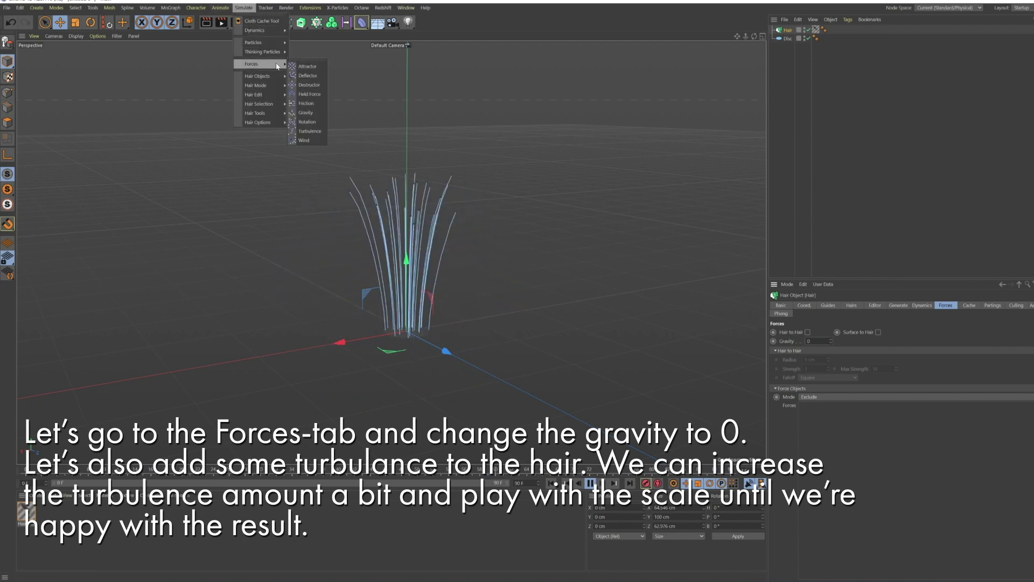
Step: Add a Turbulence force with 11 cm strength and 9.95% scale, then reselect the Hair's Dynamics
{"action": "left_click", "coordinate": [309, 131]}
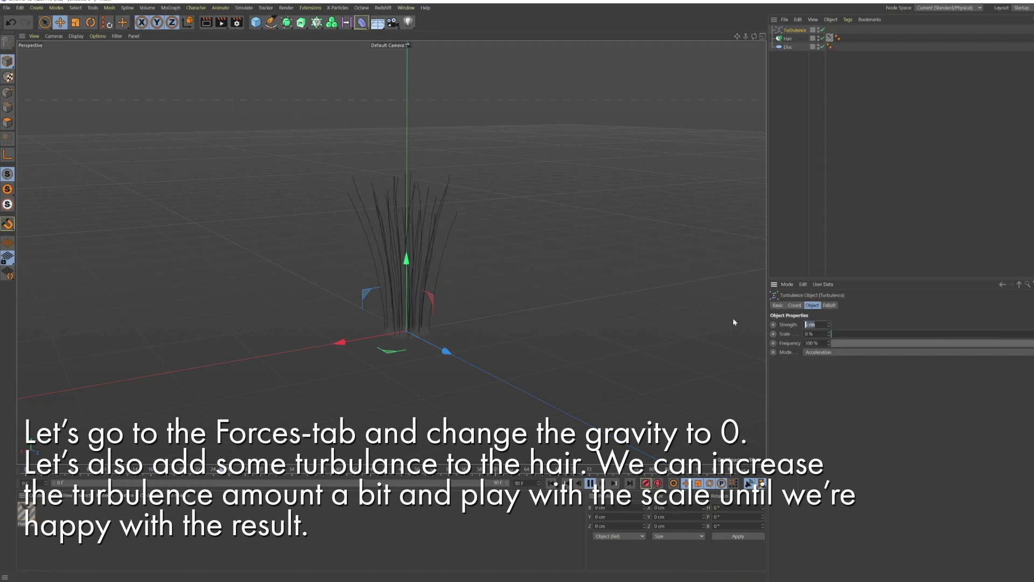
{"action": "type", "text": "11"}
{"action": "key", "text": "Return"}
{"action": "scroll", "coordinate": [464, 284], "scroll_direction": "up", "scroll_amount": 3}
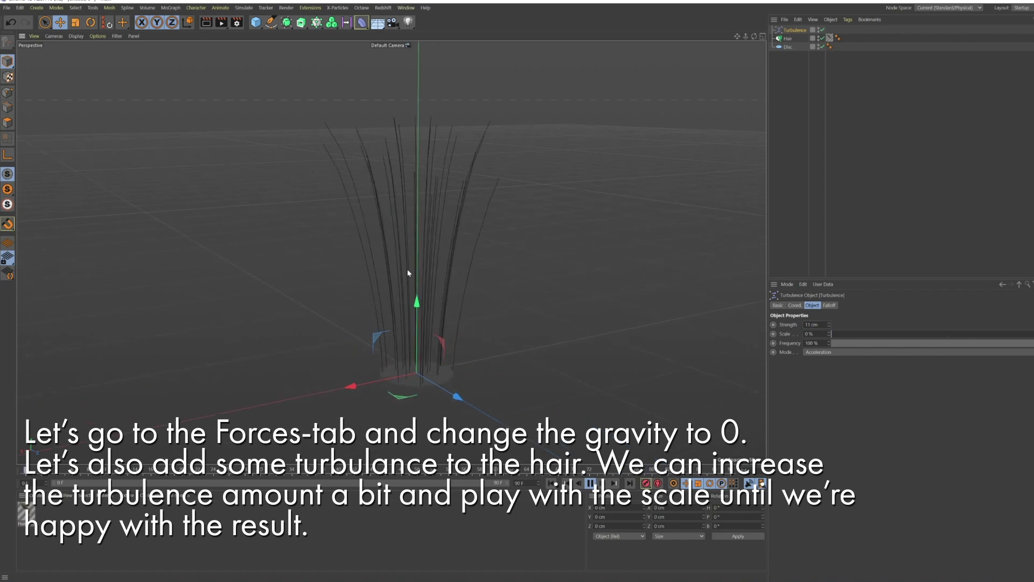
{"action": "left_click_drag", "start_coordinate": [830, 335], "coordinate": [834, 336]}
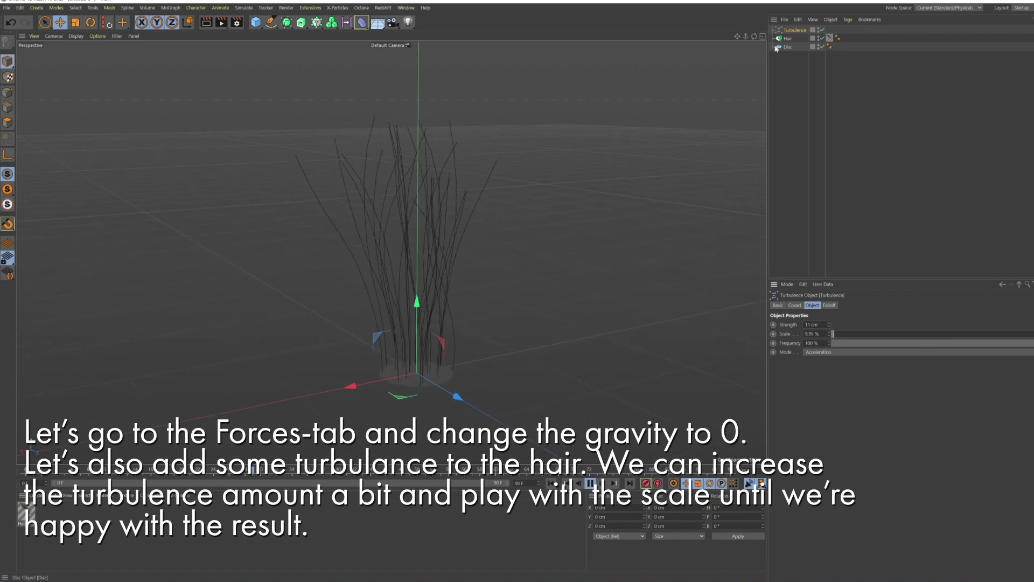
{"action": "scroll", "coordinate": [391, 252], "scroll_direction": "down", "scroll_amount": 3}
{"action": "scroll", "coordinate": [391, 252], "scroll_direction": "up", "scroll_amount": 3}
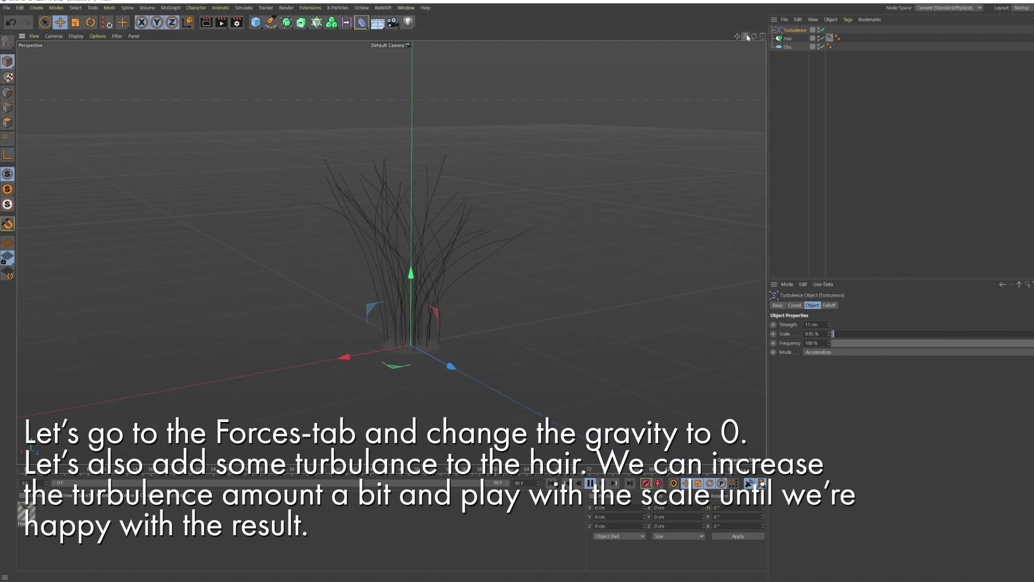
{"action": "left_click", "coordinate": [787, 38]}
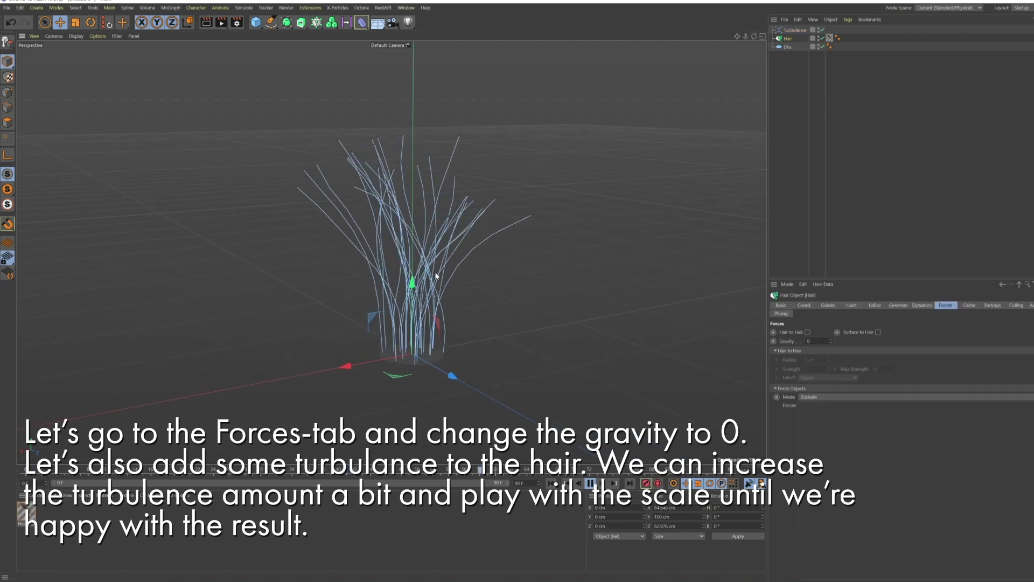
{"action": "left_click", "coordinate": [922, 305]}
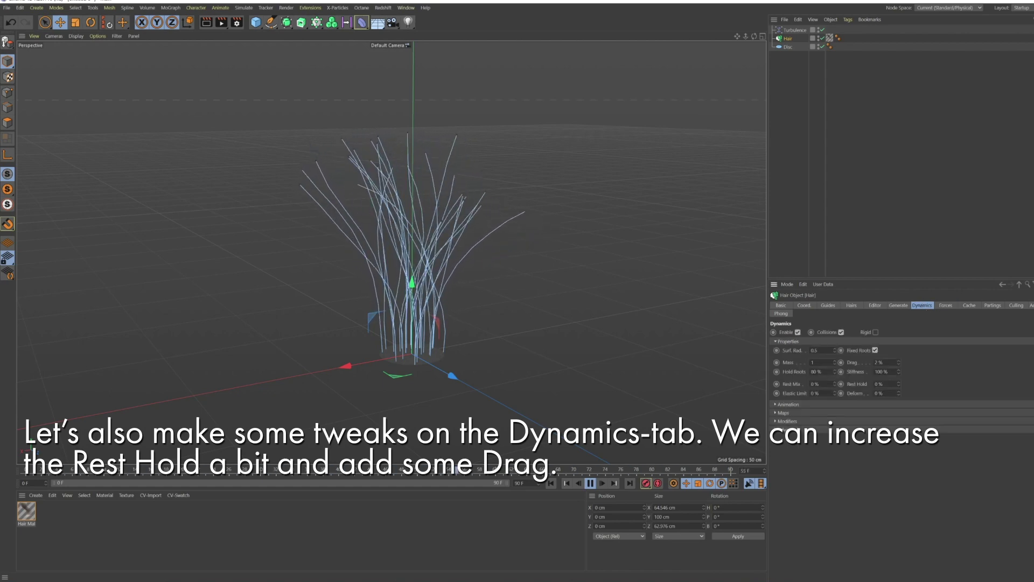
Step: Set the hair's Rest Hold and Drag both to 20%, then stop playback
{"action": "left_click", "coordinate": [879, 384]}
{"action": "type", "text": "20"}
{"action": "key", "text": "Return"}
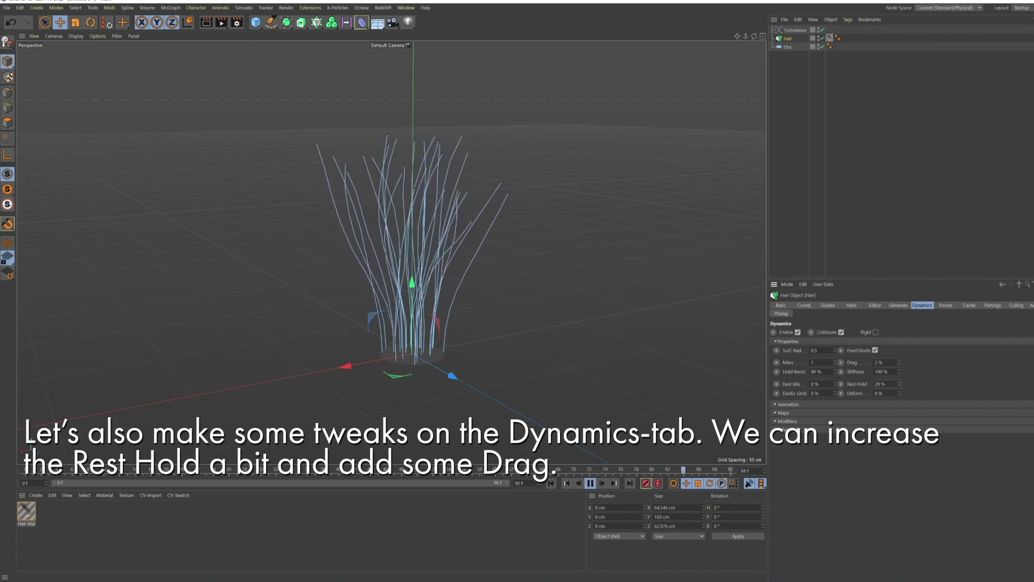
{"action": "left_click", "coordinate": [878, 361]}
{"action": "type", "text": "20"}
{"action": "key", "text": "Return"}
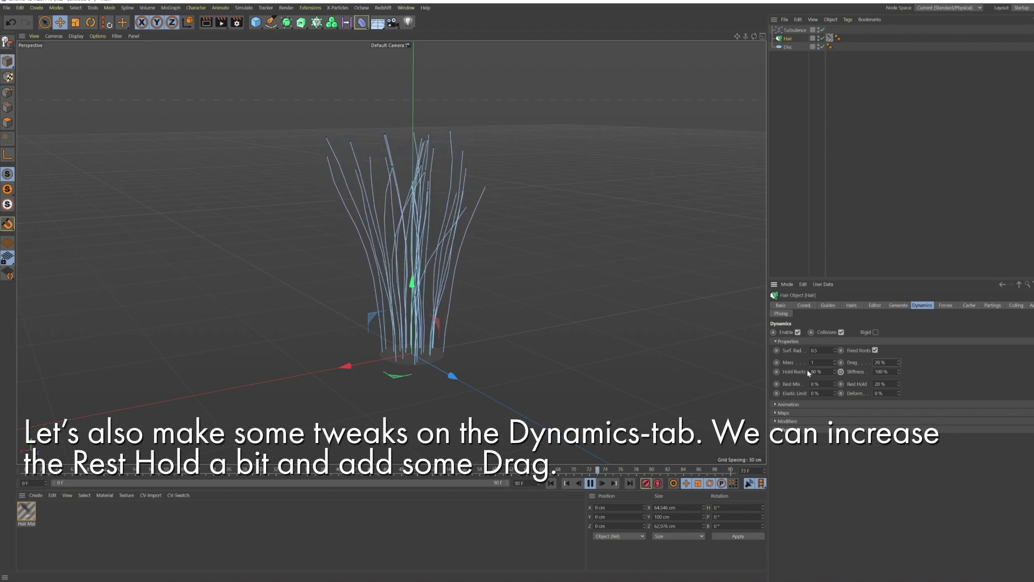
{"action": "left_click", "coordinate": [592, 485]}
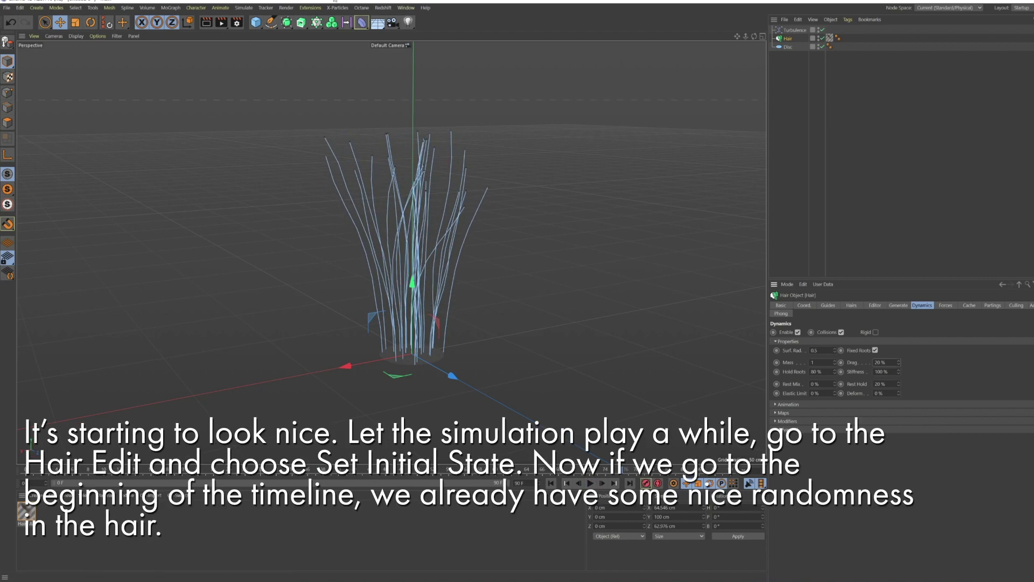
Step: Save the current hair pose as the initial state and set the project end to 333 frames
{"action": "left_click", "coordinate": [241, 7]}
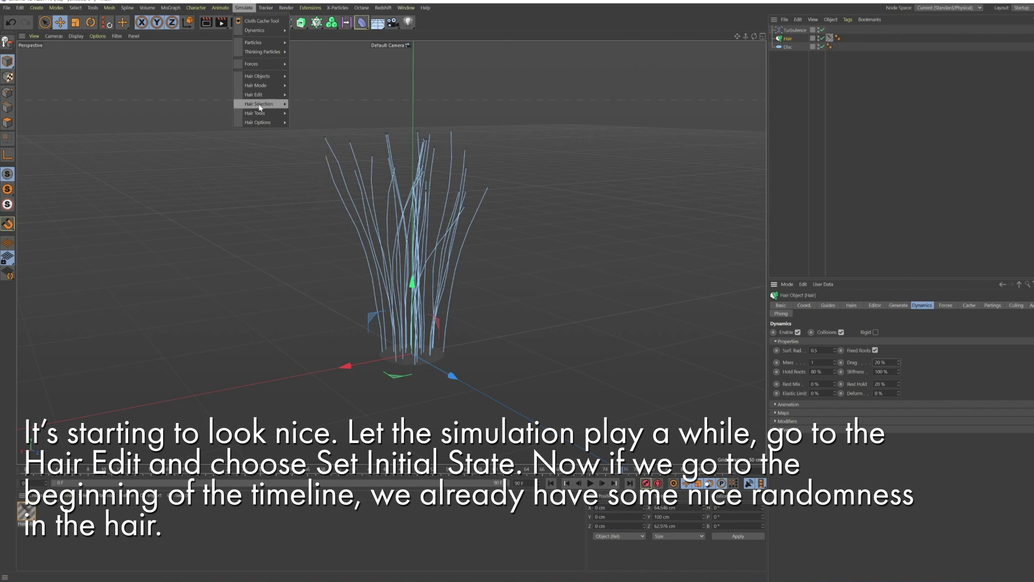
{"action": "mouse_move", "coordinate": [254, 95]}
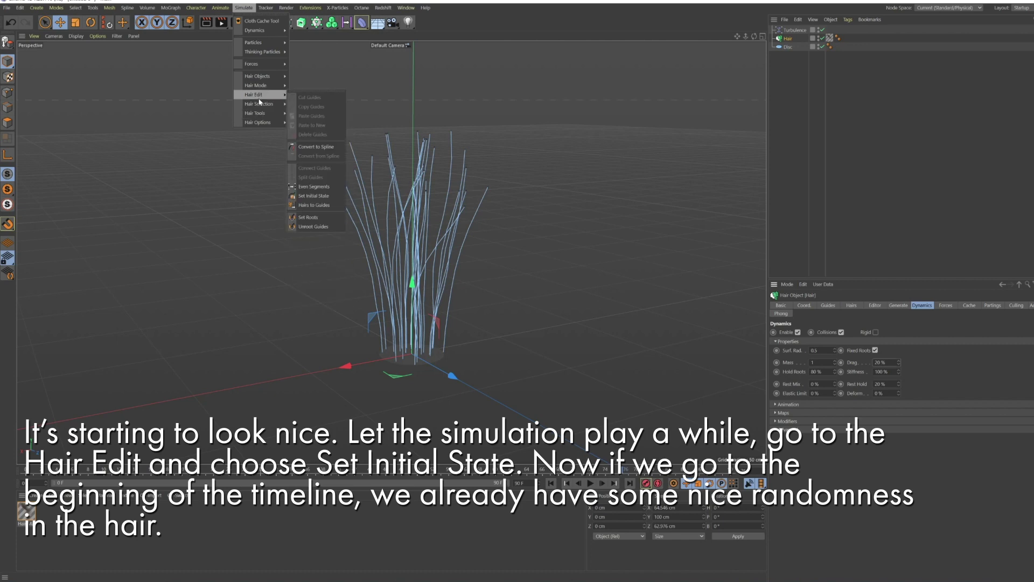
{"action": "left_click", "coordinate": [320, 196]}
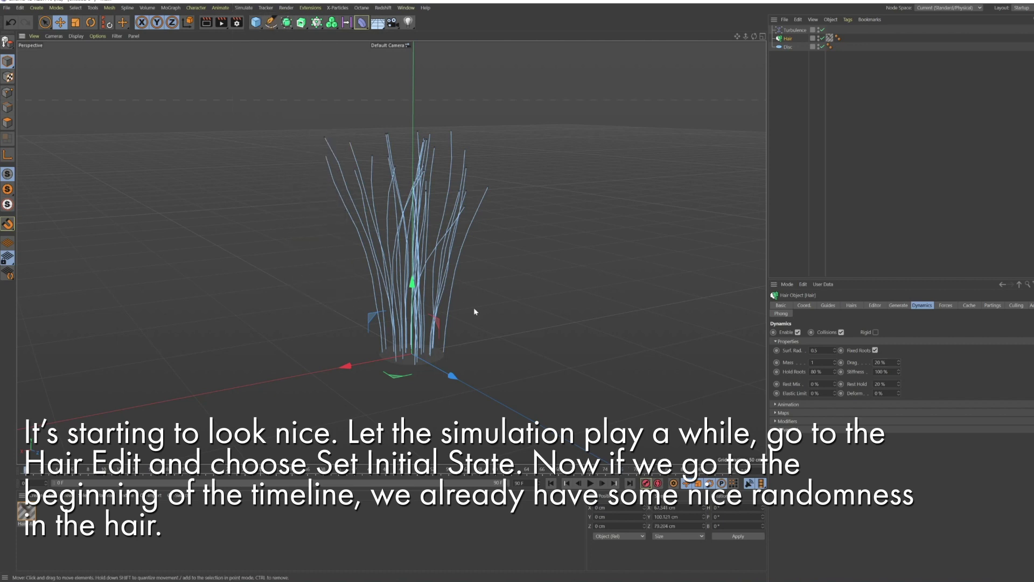
{"action": "left_click", "coordinate": [591, 483]}
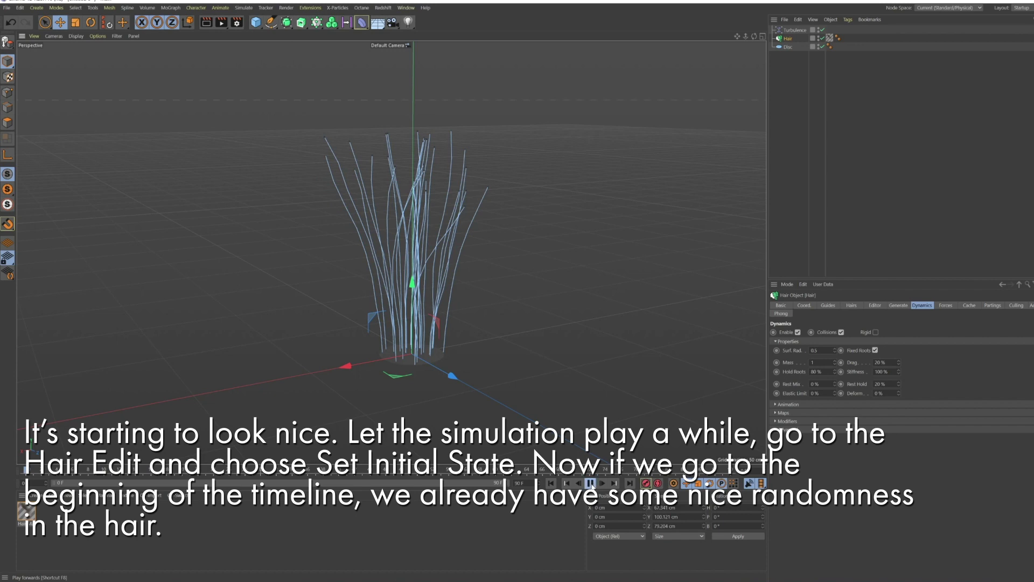
{"action": "left_click", "coordinate": [591, 483]}
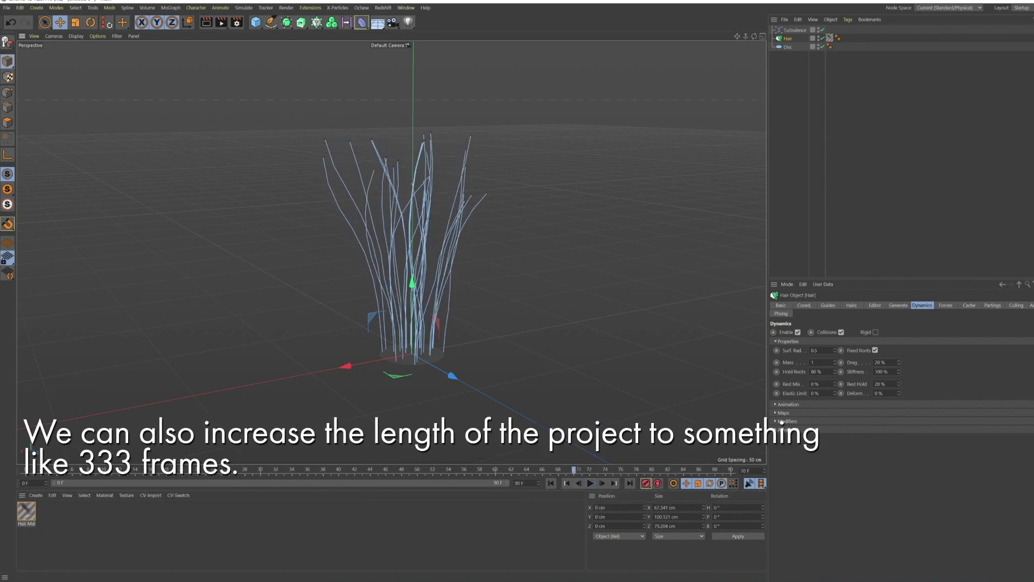
{"action": "type", "text": "333"}
{"action": "key", "text": "Return"}
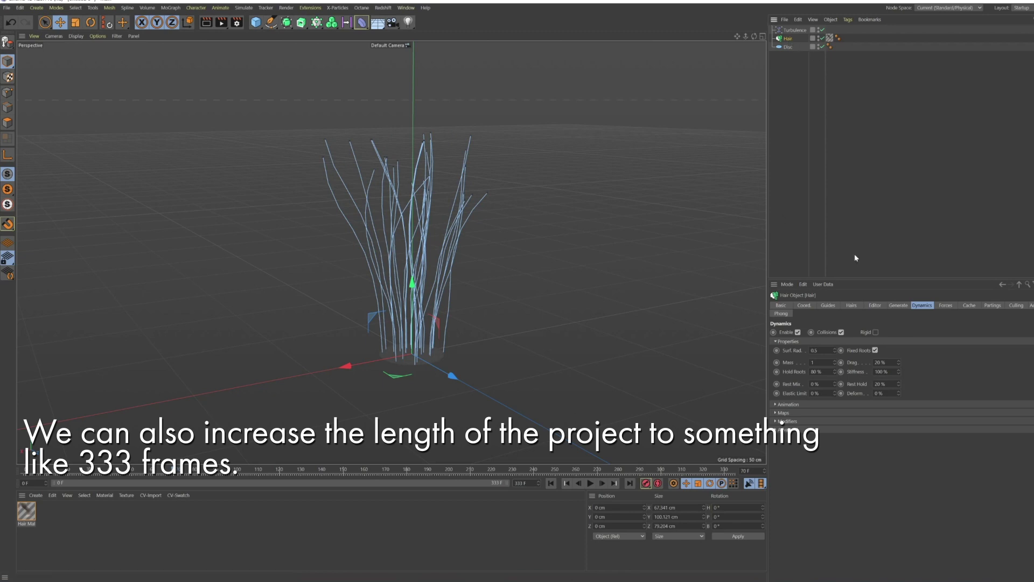
{"action": "left_click", "coordinate": [851, 305]}
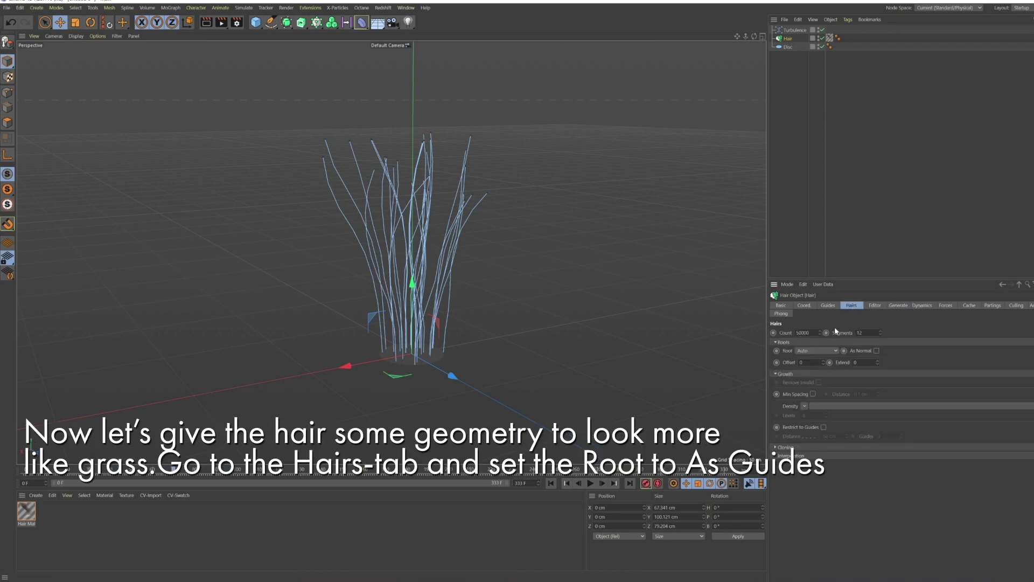
Step: Root the hairs As Guides, generate them as Flat blades, and play the animation
{"action": "left_click", "coordinate": [816, 350]}
{"action": "left_click", "coordinate": [813, 435]}
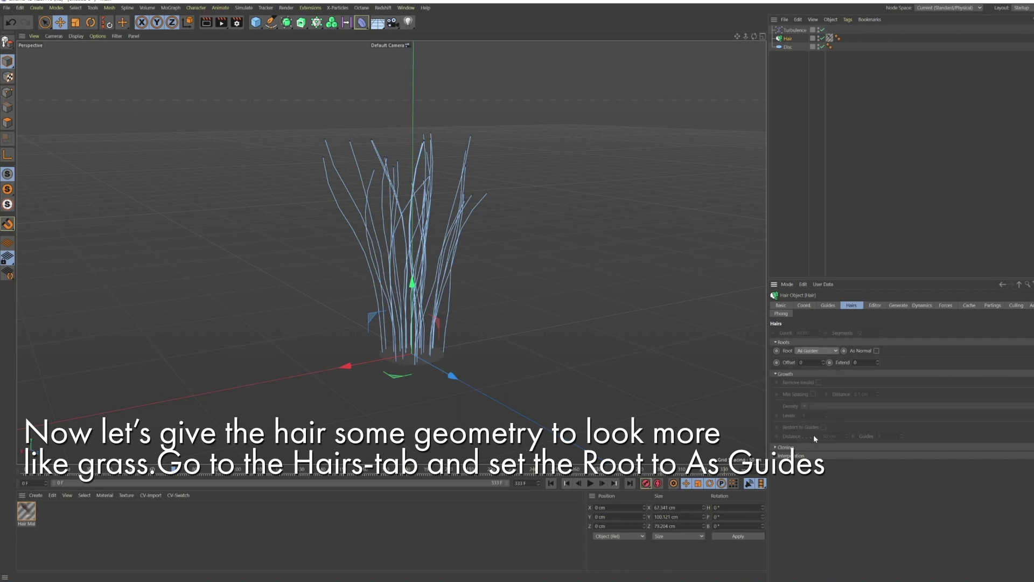
{"action": "left_click", "coordinate": [897, 305]}
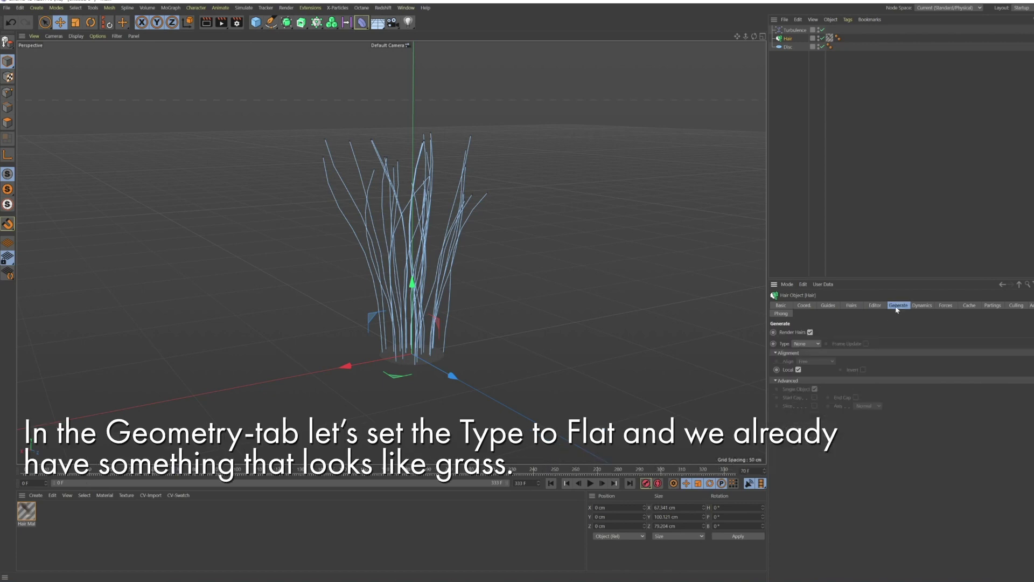
{"action": "left_click", "coordinate": [800, 345]}
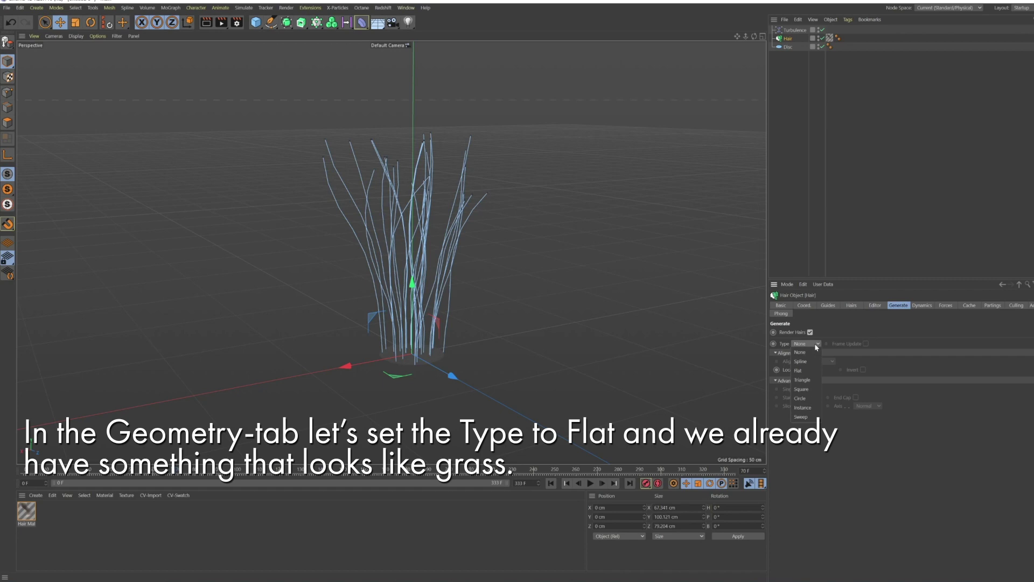
{"action": "left_click", "coordinate": [807, 371]}
{"action": "left_click", "coordinate": [776, 132]}
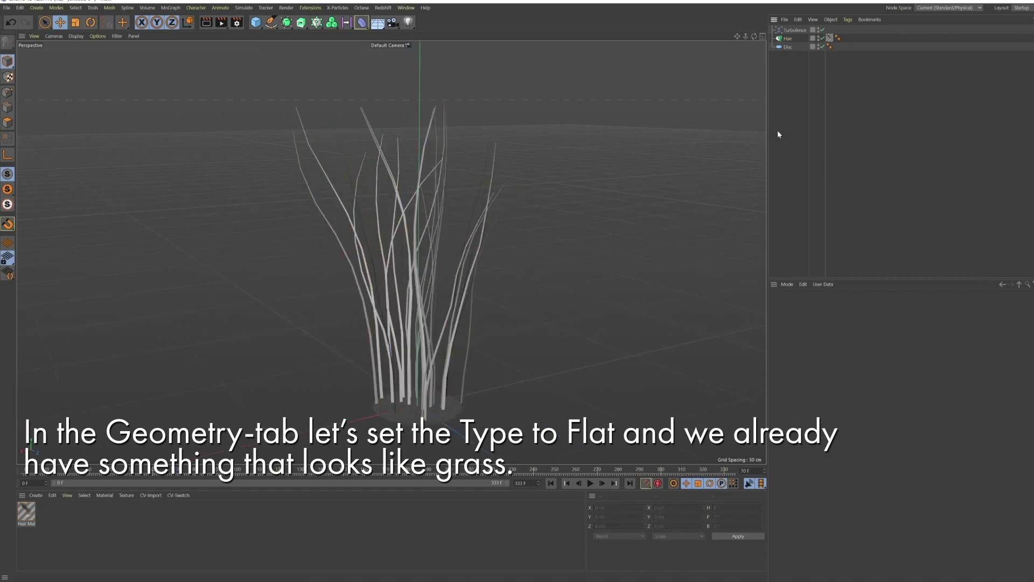
{"action": "left_click", "coordinate": [590, 483]}
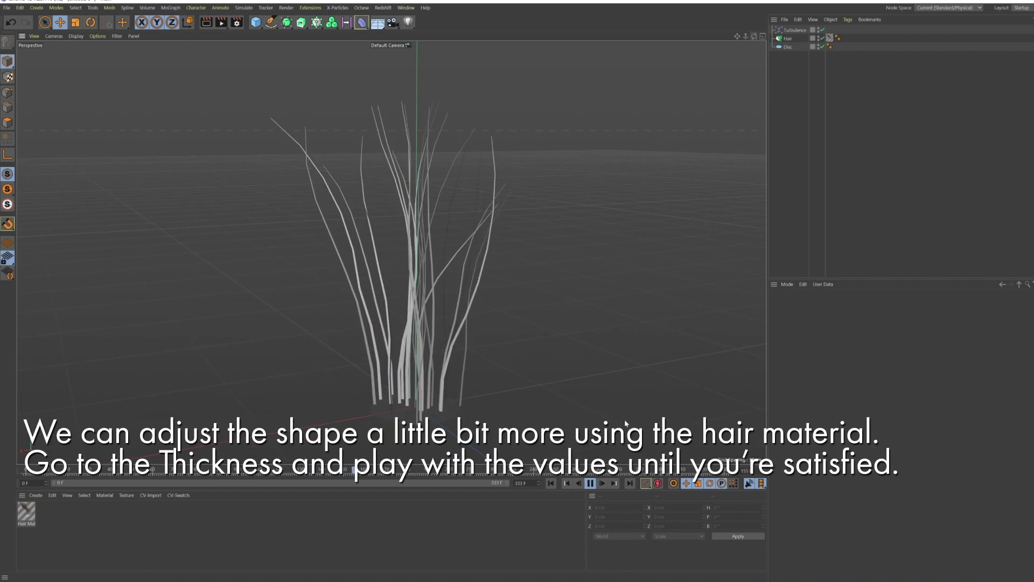
Step: Taper the hair material's Thickness curve from 2 cm root to 1 cm tip
{"action": "left_click", "coordinate": [592, 483]}
{"action": "double_click", "coordinate": [23, 512]}
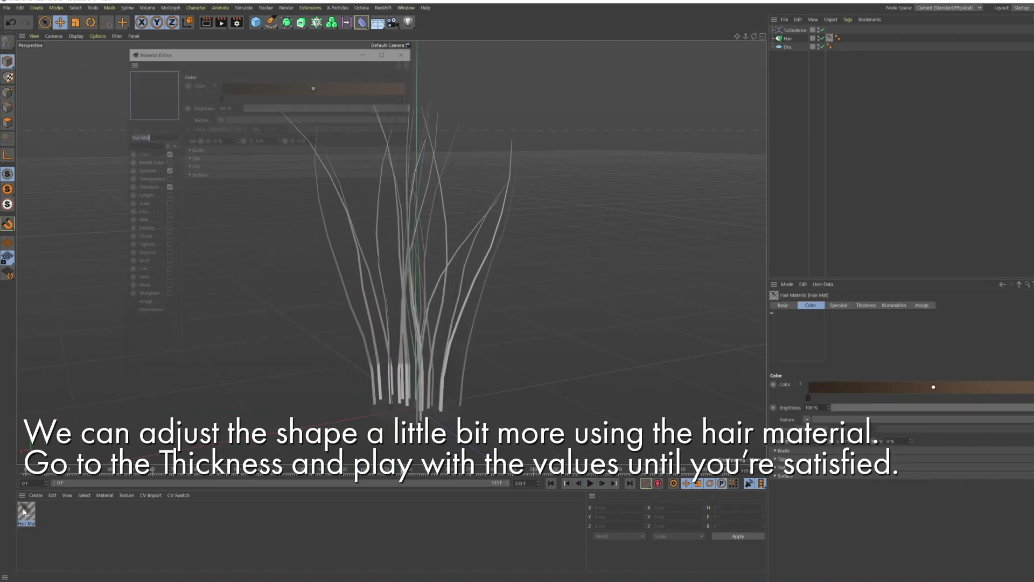
{"action": "left_click", "coordinate": [144, 187]}
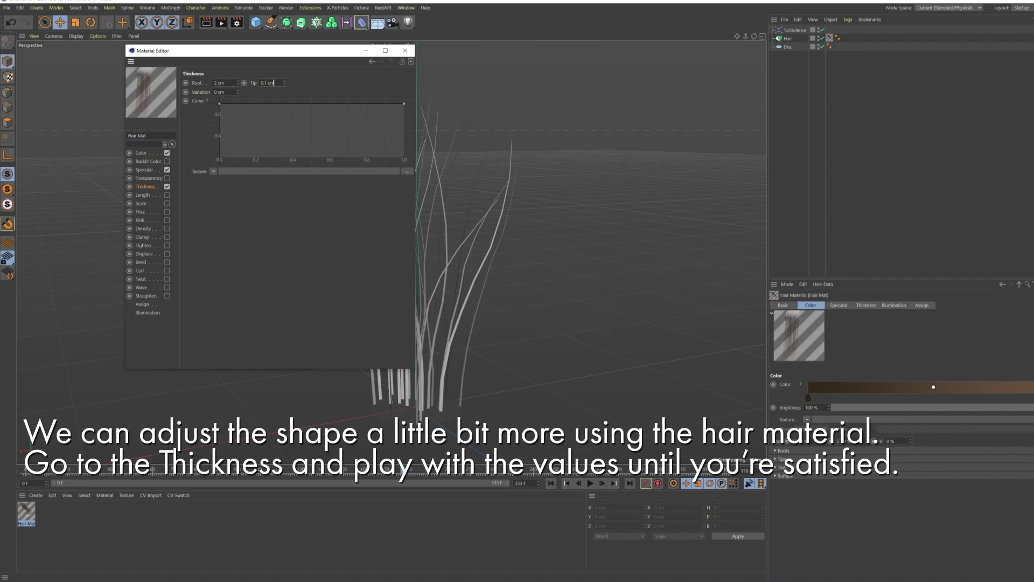
{"action": "key", "text": "Return"}
{"action": "key", "text": "BackSpace"}
{"action": "key", "text": "BackSpace"}
{"action": "key", "text": "BackSpace"}
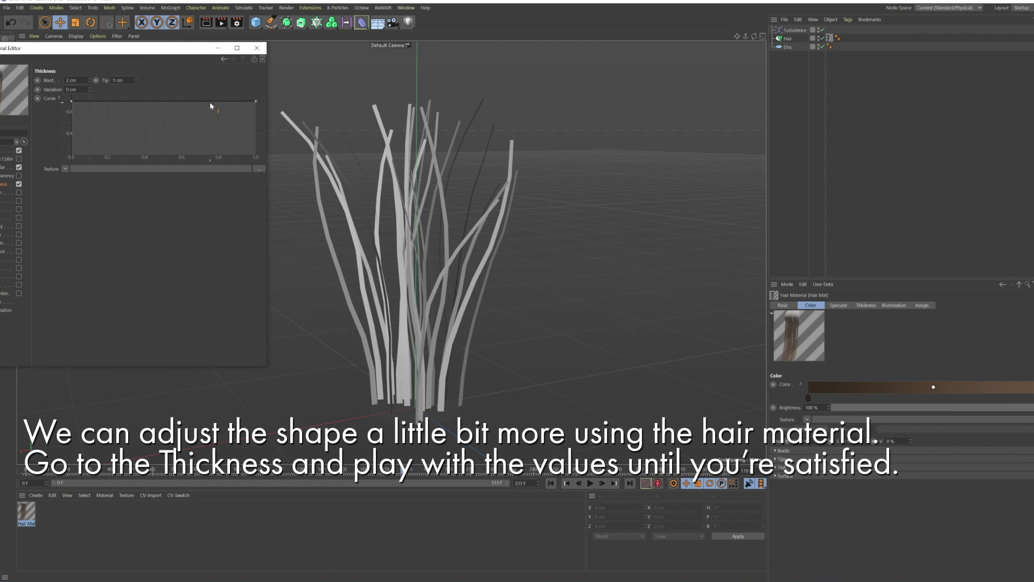
{"action": "left_click", "coordinate": [210, 103]}
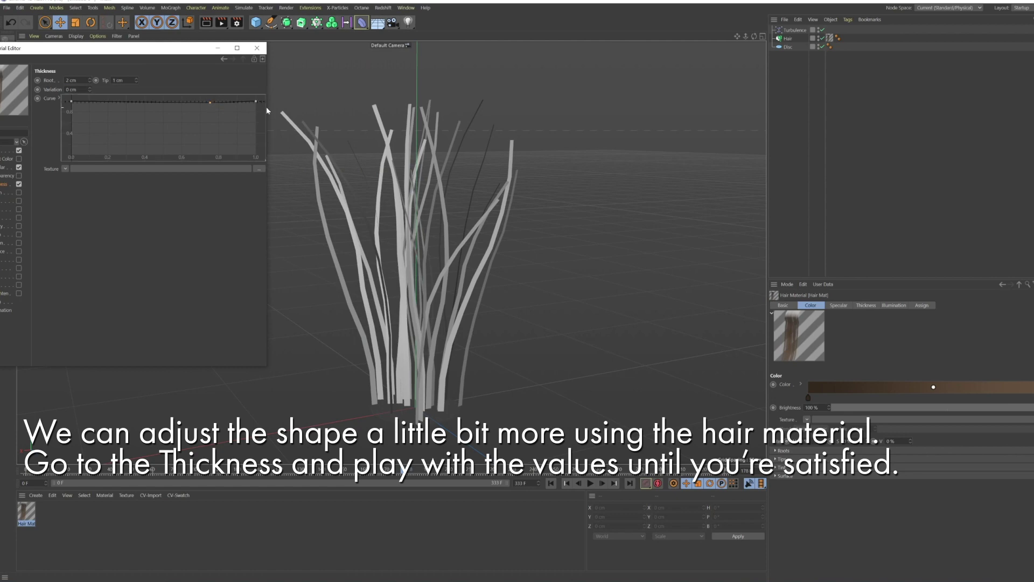
{"action": "left_click_drag", "start_coordinate": [256, 101], "coordinate": [257, 121]}
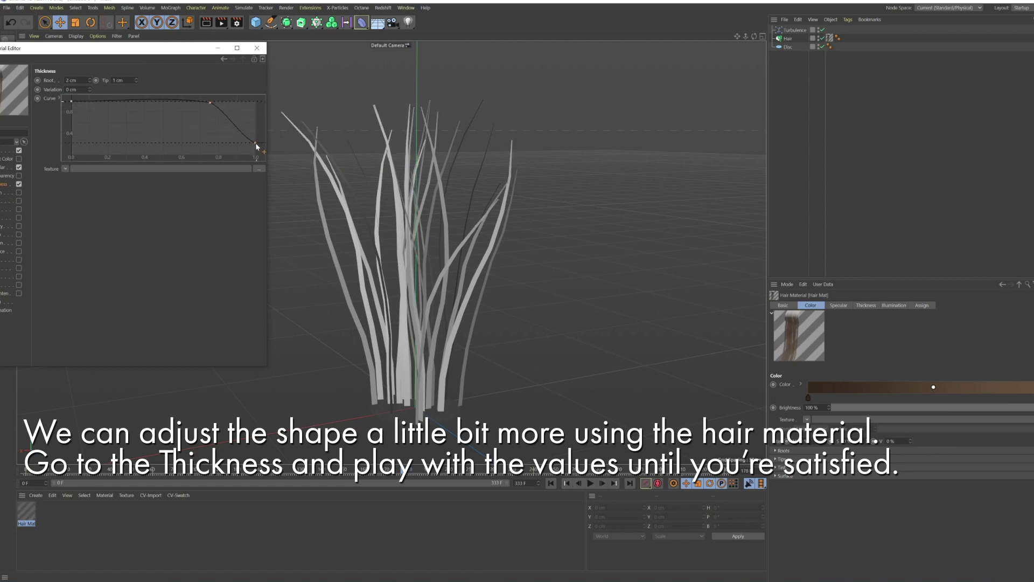
{"action": "left_click_drag", "start_coordinate": [255, 144], "coordinate": [256, 140]}
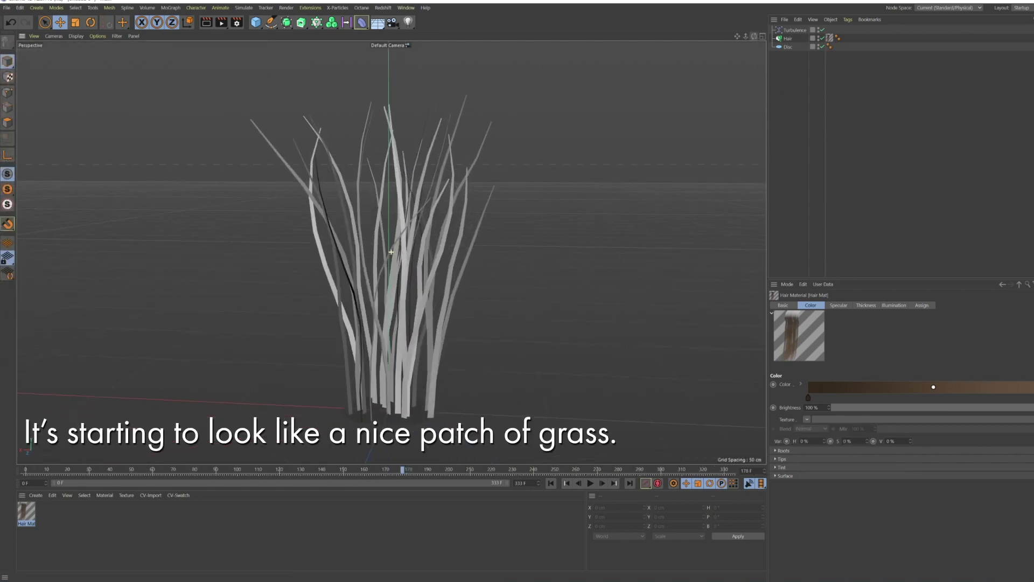
Step: Orbit above the grass and play the animation to preview the wind sway
{"action": "left_click_drag", "start_coordinate": [391, 252], "coordinate": [409, 236], "text": "alt"}
{"action": "scroll", "coordinate": [409, 237], "scroll_direction": "down", "scroll_amount": 3}
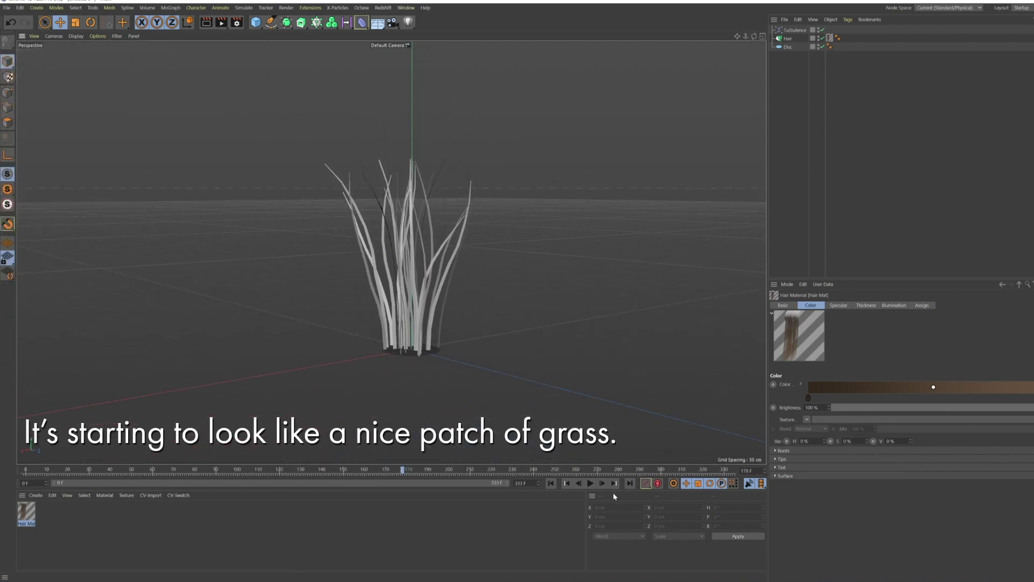
{"action": "left_click", "coordinate": [590, 483]}
{"action": "left_click_drag", "start_coordinate": [754, 36], "coordinate": [753, 51]}
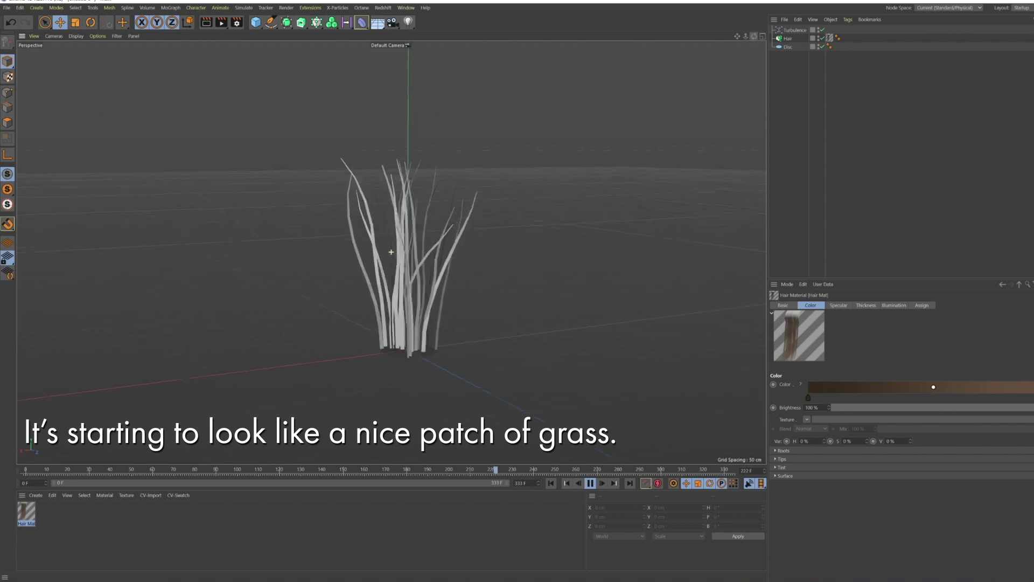
{"action": "scroll", "coordinate": [391, 252], "scroll_direction": "up", "scroll_amount": 2}
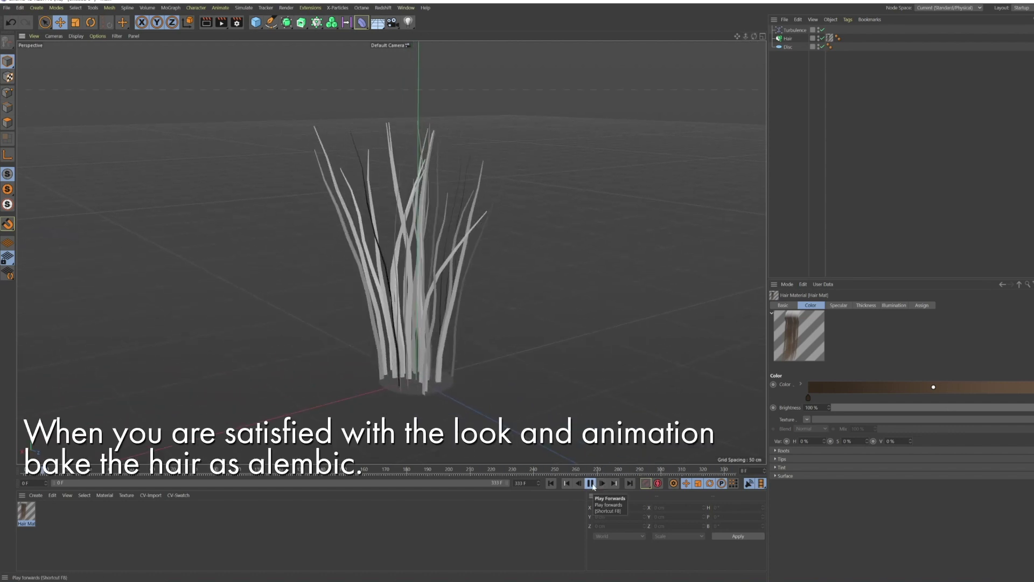
Step: Bake the Hair object to Hair.abc in the Grass Tutorial folder and place the Alembic Hair below Disc
{"action": "left_click", "coordinate": [591, 483]}
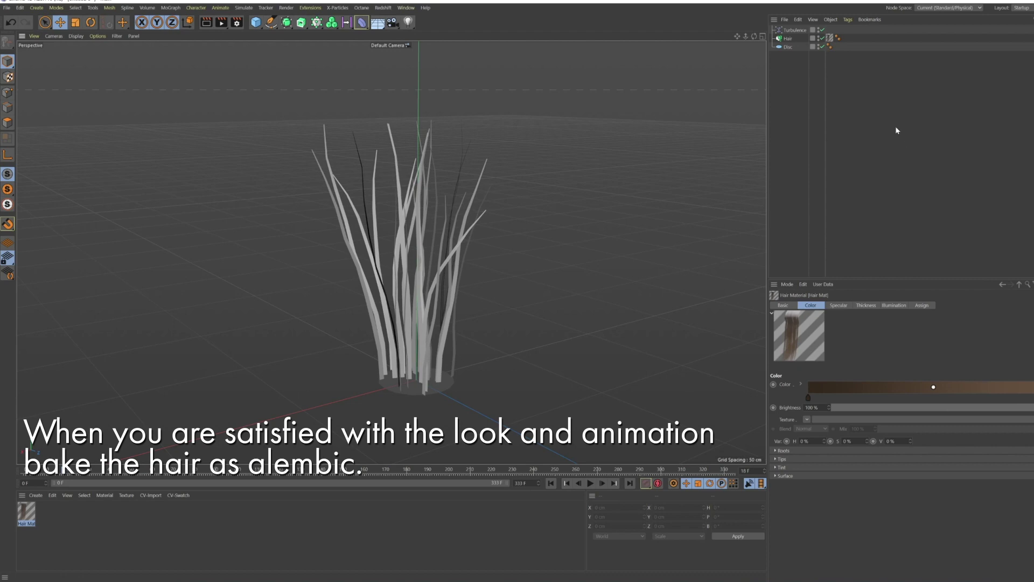
{"action": "right_click", "coordinate": [788, 38]}
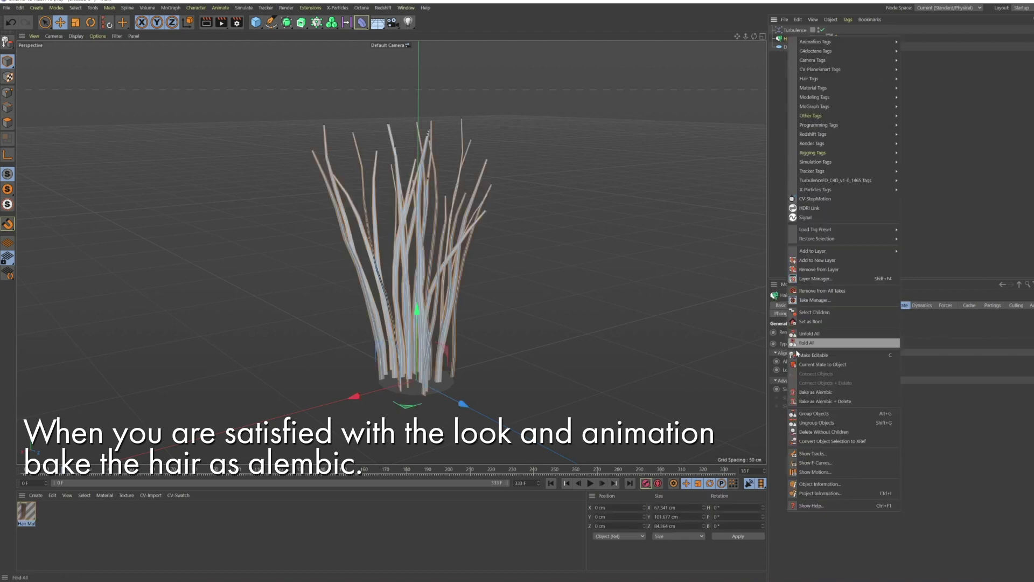
{"action": "left_click", "coordinate": [822, 392]}
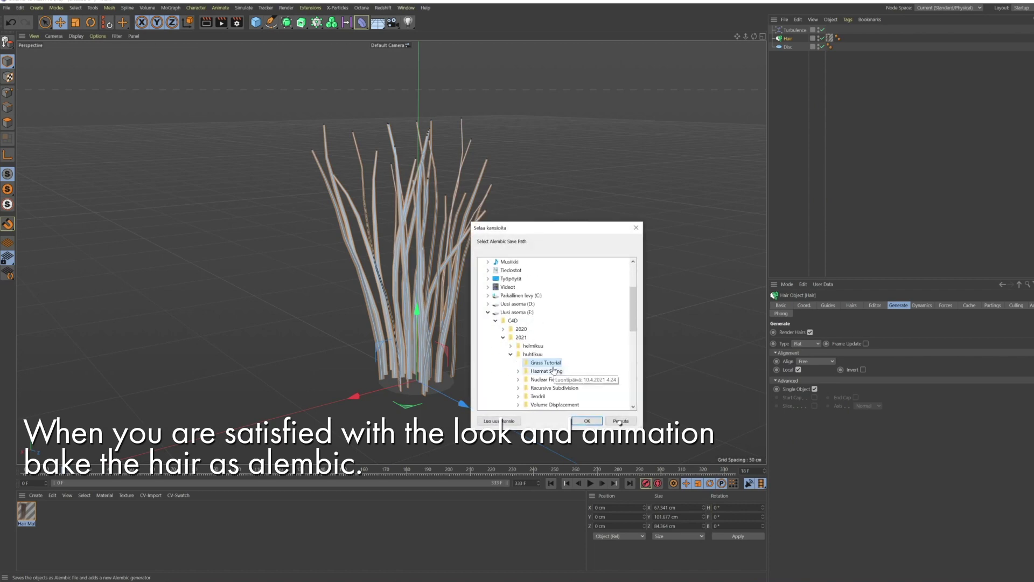
{"action": "left_click", "coordinate": [584, 420]}
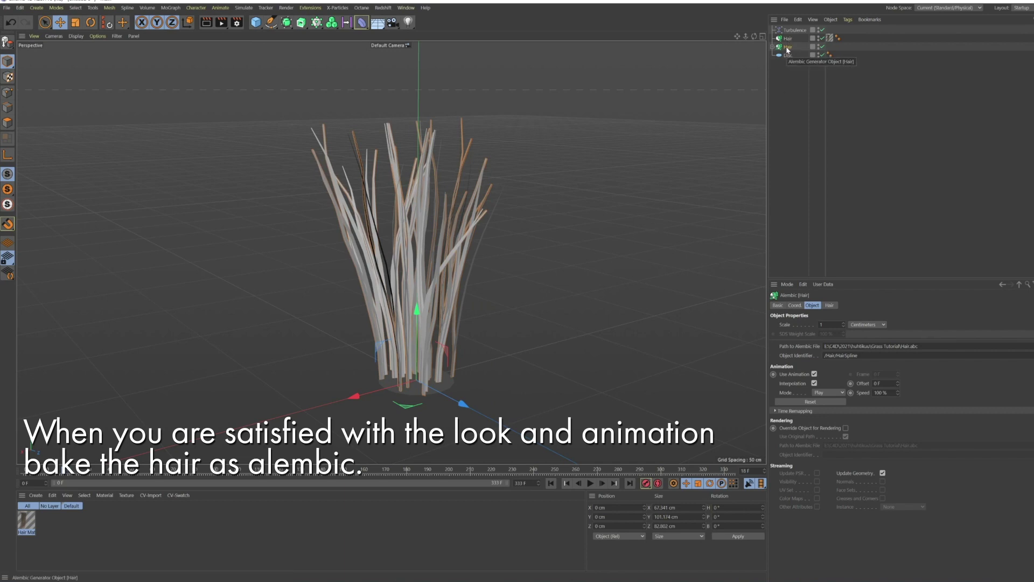
{"action": "left_click_drag", "start_coordinate": [790, 48], "coordinate": [802, 58]}
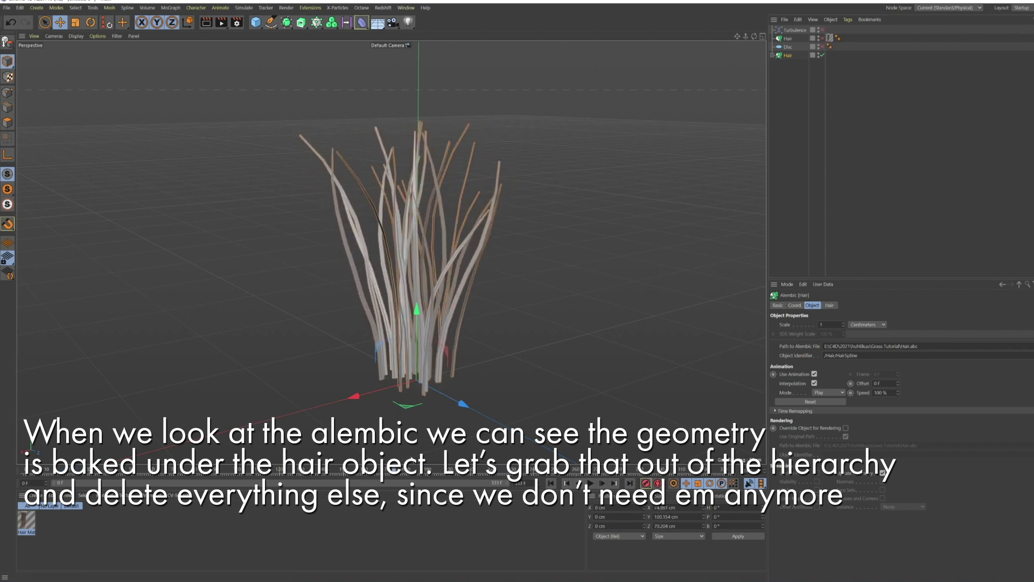
Step: Move Hair_1 to the top level, delete every other object, and make Hair_1 editable
{"action": "left_click", "coordinate": [771, 55]}
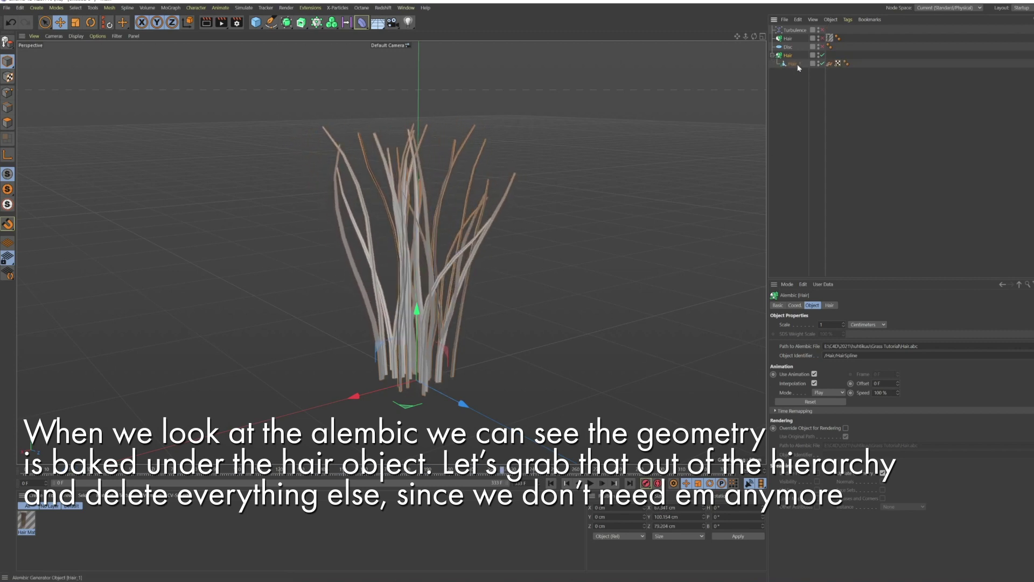
{"action": "left_click_drag", "start_coordinate": [796, 103], "coordinate": [795, 86]}
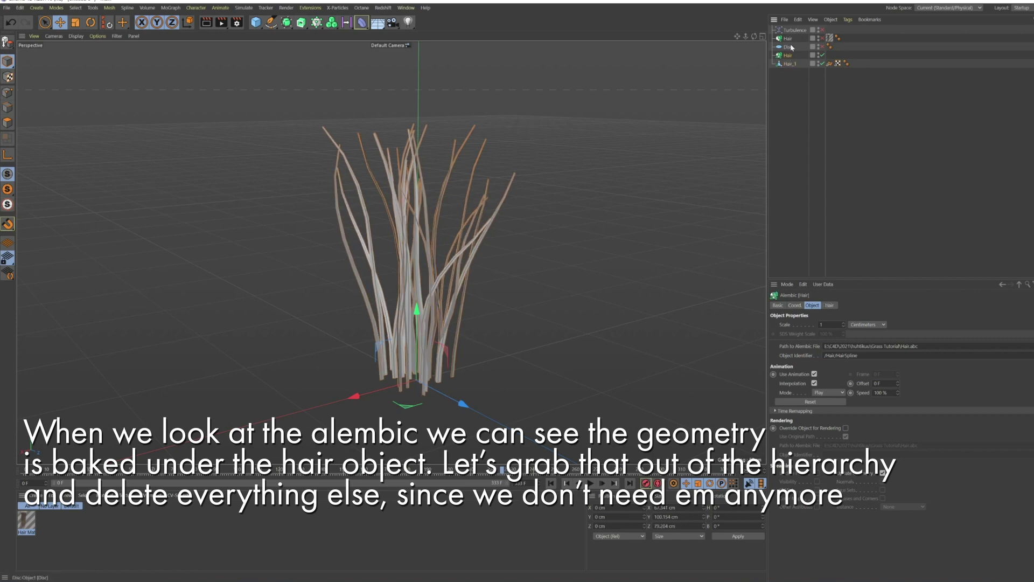
{"action": "key", "text": "Delete"}
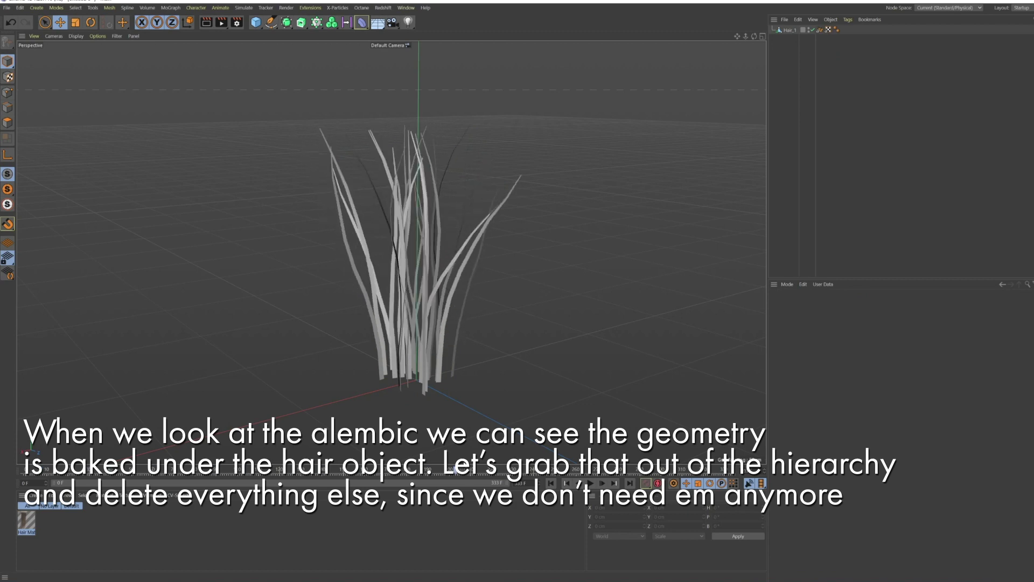
{"action": "left_click", "coordinate": [409, 226]}
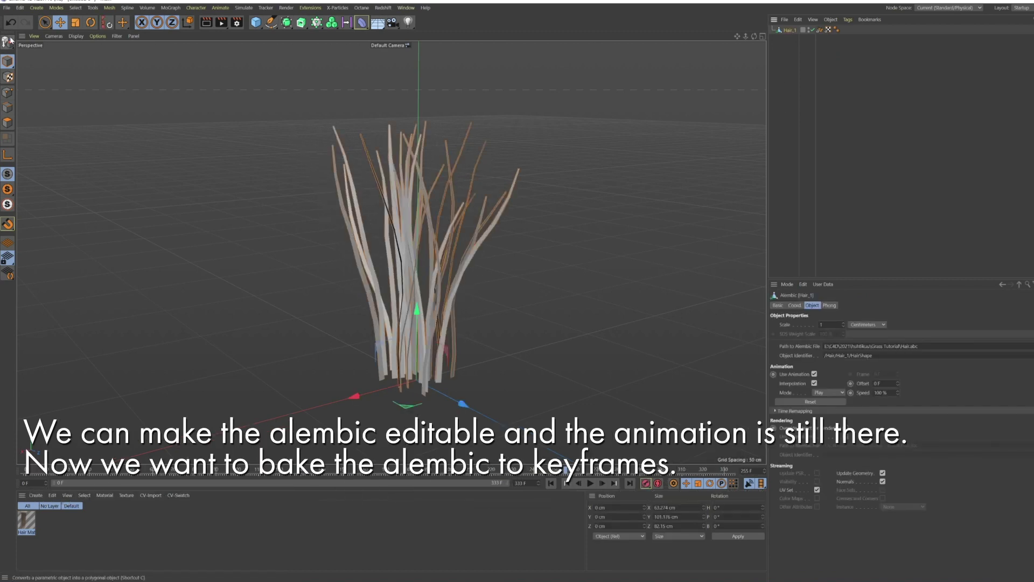
{"action": "left_click", "coordinate": [7, 42]}
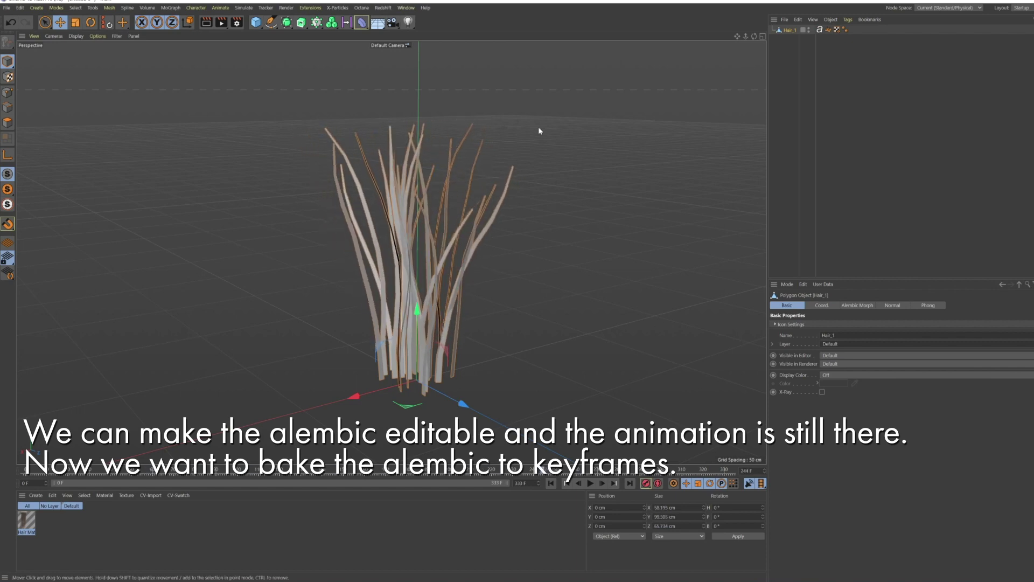
Step: Bake Hair_1's animation with the Timeline's Bake Objects, creating keyframed Hair_1 (Copy)
{"action": "left_click", "coordinate": [406, 8]}
{"action": "left_click", "coordinate": [441, 120]}
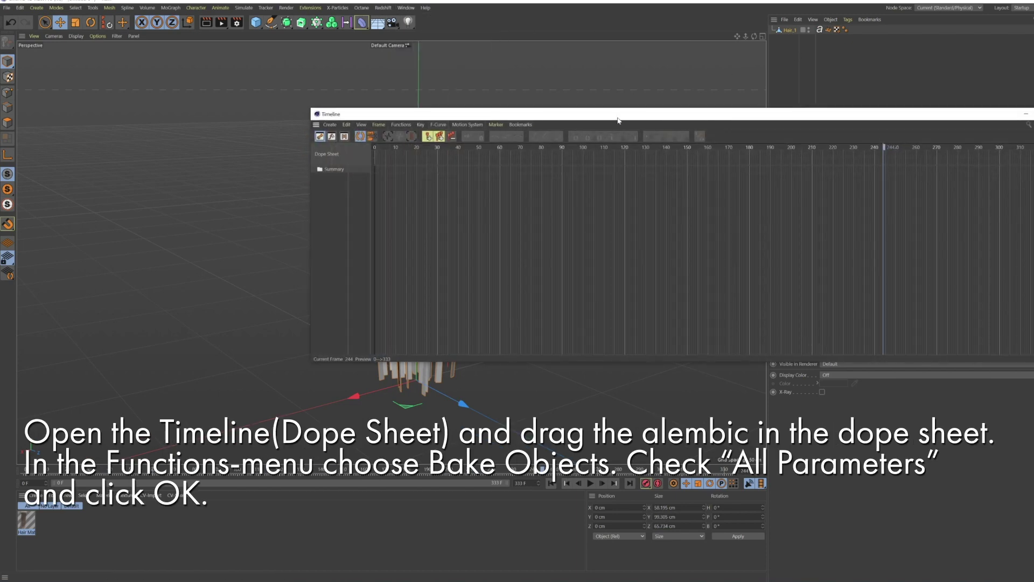
{"action": "left_click_drag", "start_coordinate": [618, 120], "coordinate": [561, 257]}
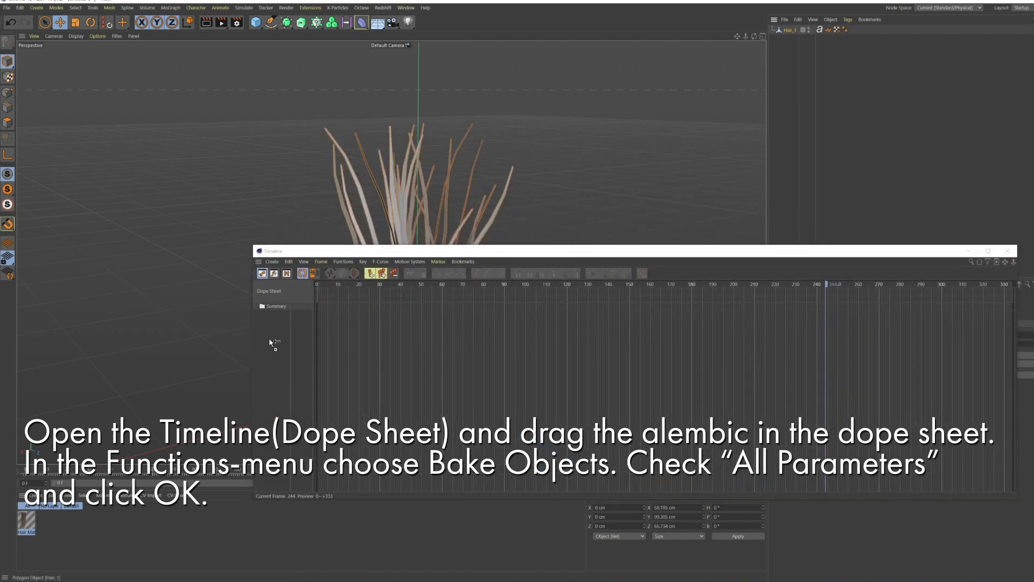
{"action": "left_click_drag", "start_coordinate": [270, 340], "coordinate": [271, 320]}
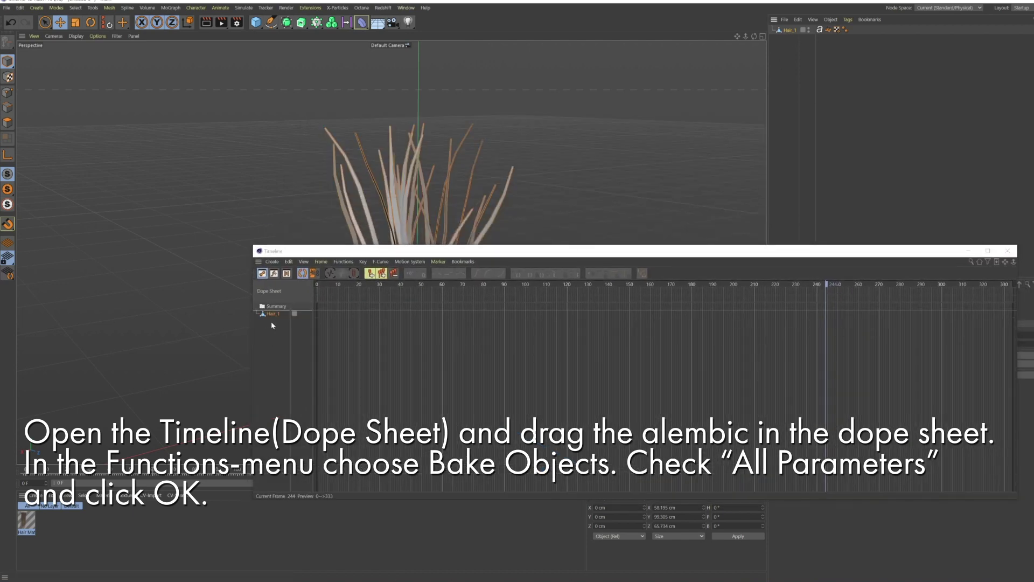
{"action": "left_click", "coordinate": [341, 263]}
{"action": "left_click", "coordinate": [356, 305]}
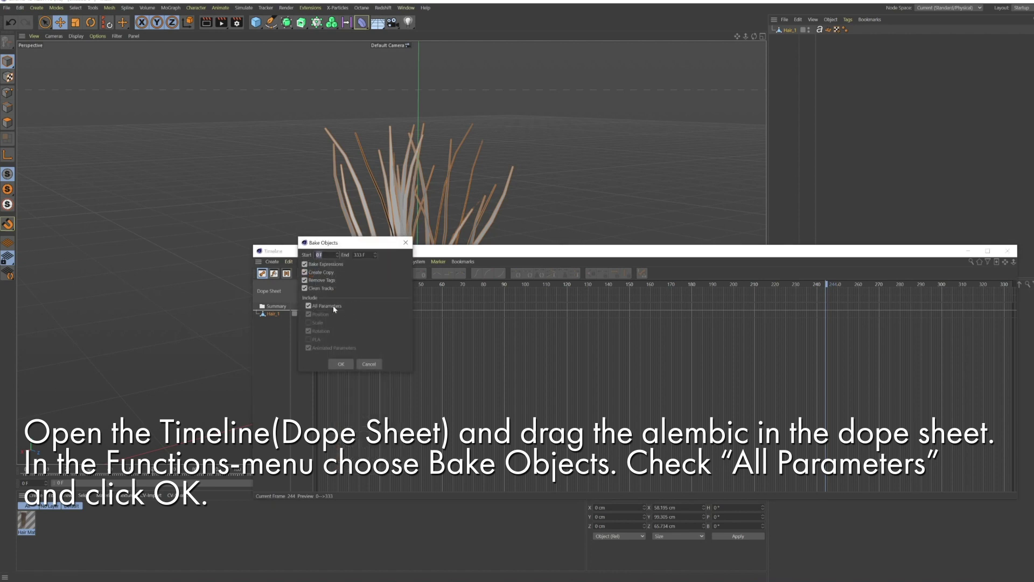
{"action": "left_click", "coordinate": [340, 364]}
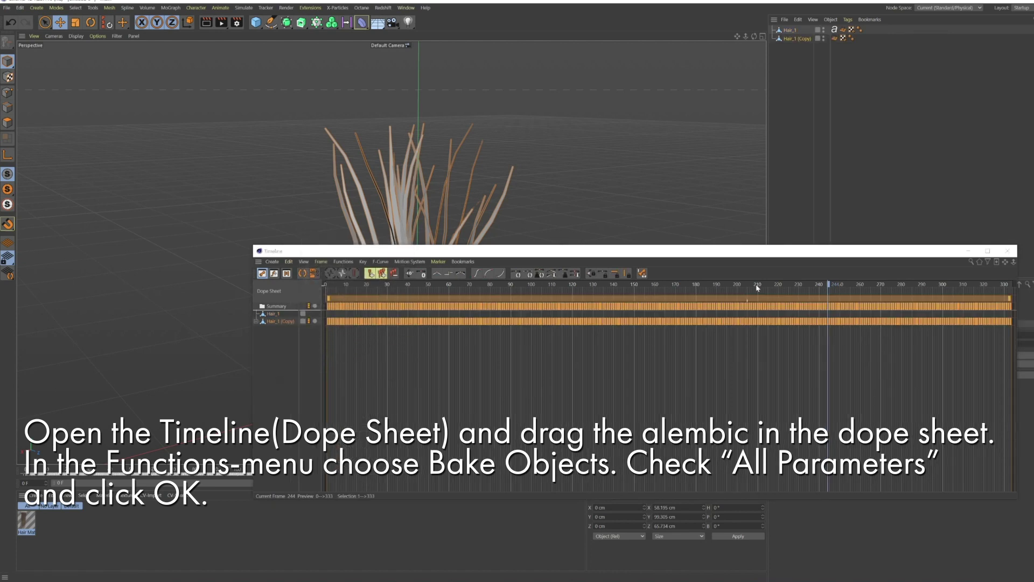
{"action": "left_click", "coordinate": [1007, 251]}
{"action": "left_click", "coordinate": [789, 30]}
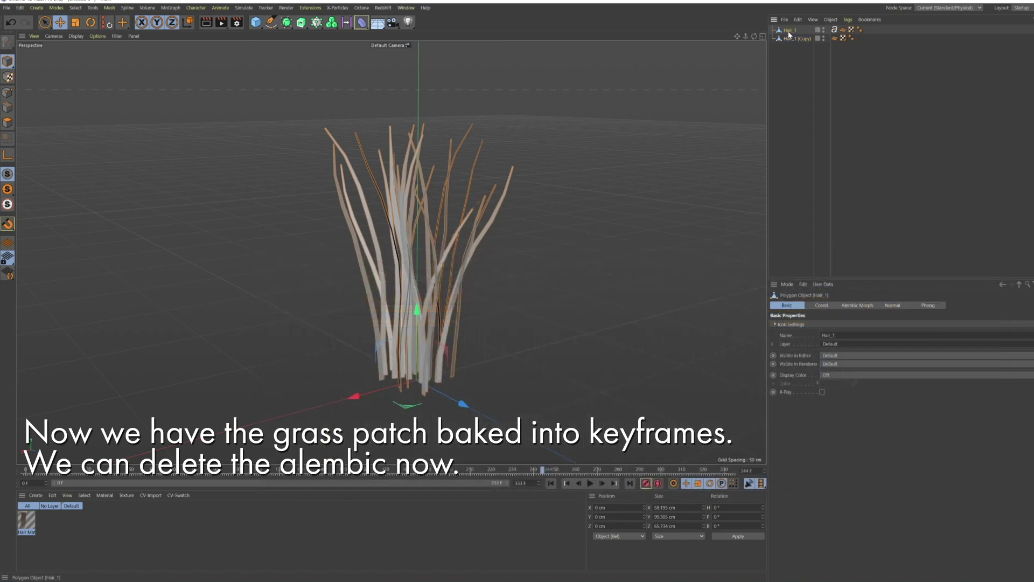
Step: Delete the original Hair_1 and rename Hair_1 (Copy) to Grass
{"action": "key", "text": "Delete"}
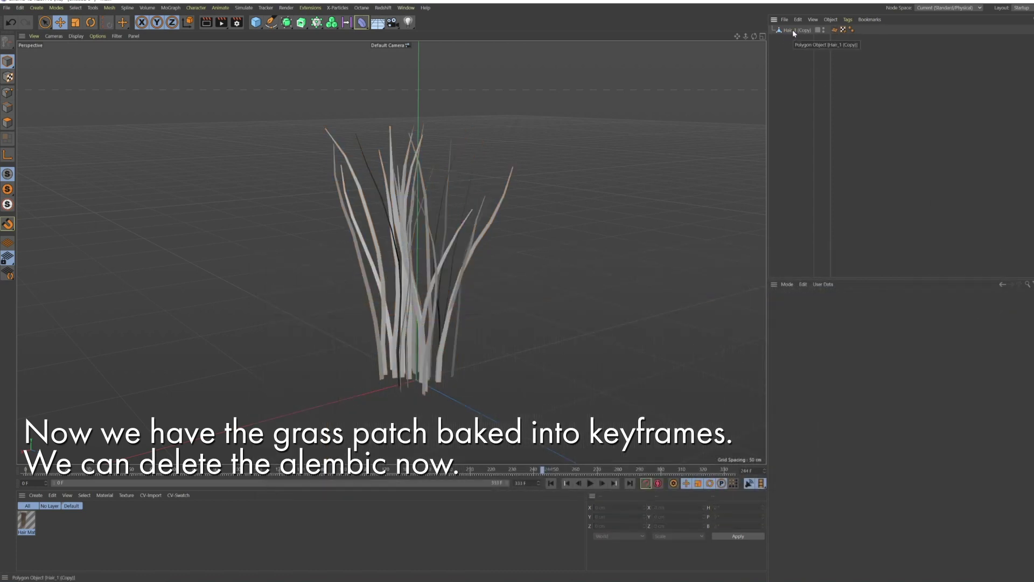
{"action": "double_click", "coordinate": [793, 31]}
{"action": "type", "text": "Gra"}
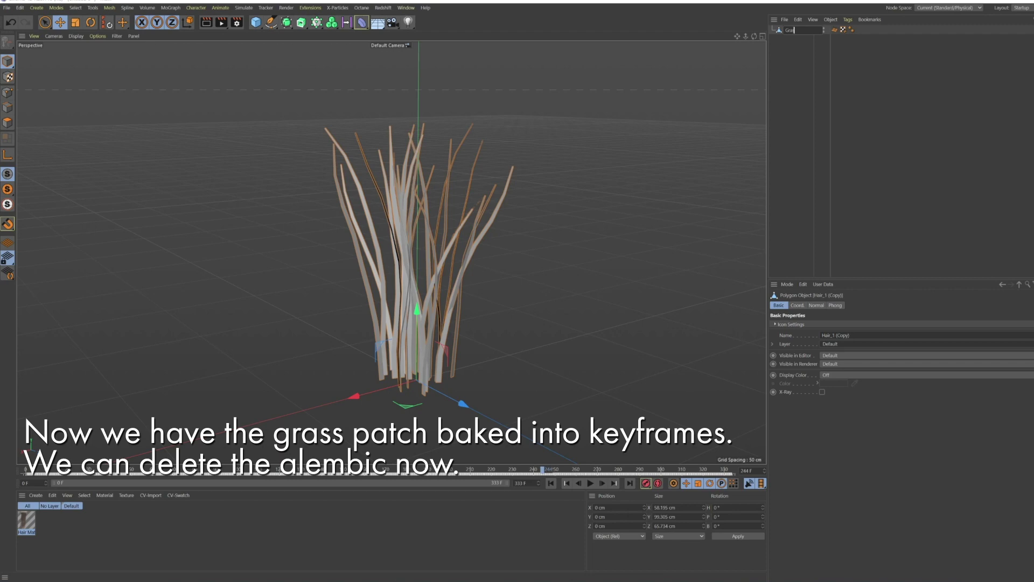
{"action": "type", "text": "ss"}
{"action": "key", "text": "Return"}
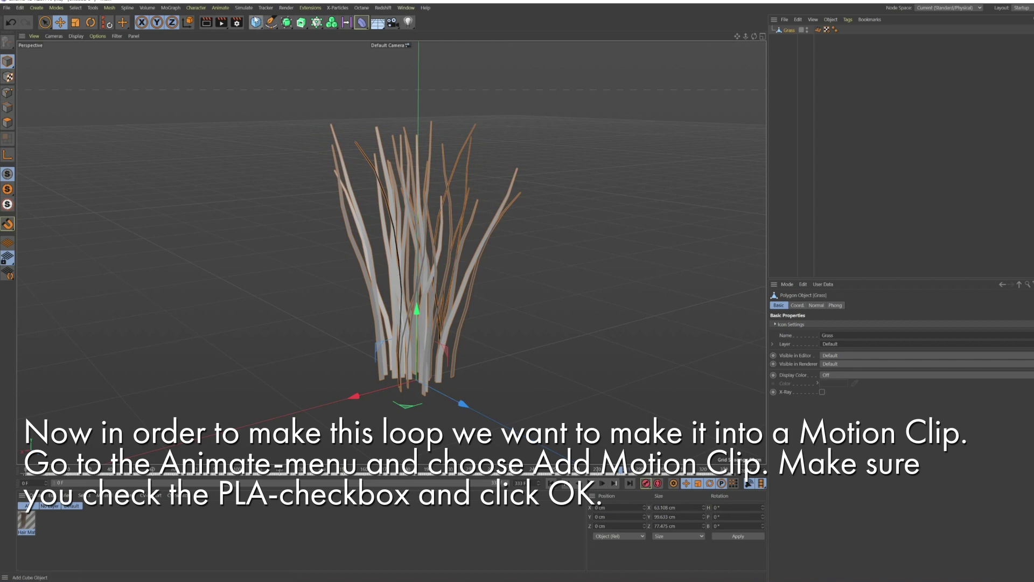
Step: Convert Grass into a Motion Clip including PLA, scrub to confirm it animates, and select its Motion System tag
{"action": "left_click", "coordinate": [221, 9]}
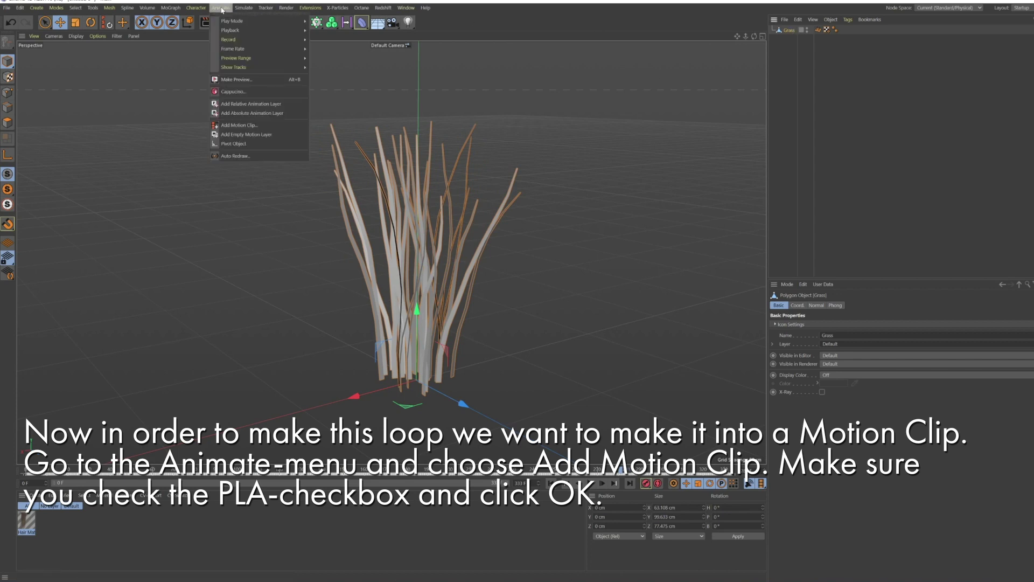
{"action": "left_click", "coordinate": [239, 126]}
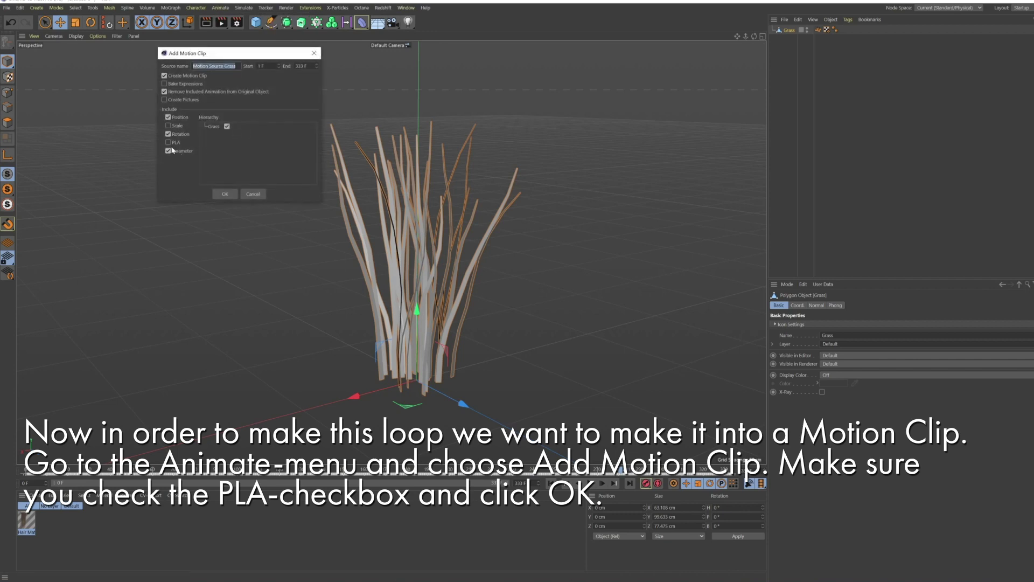
{"action": "left_click", "coordinate": [169, 143]}
{"action": "left_click", "coordinate": [224, 194]}
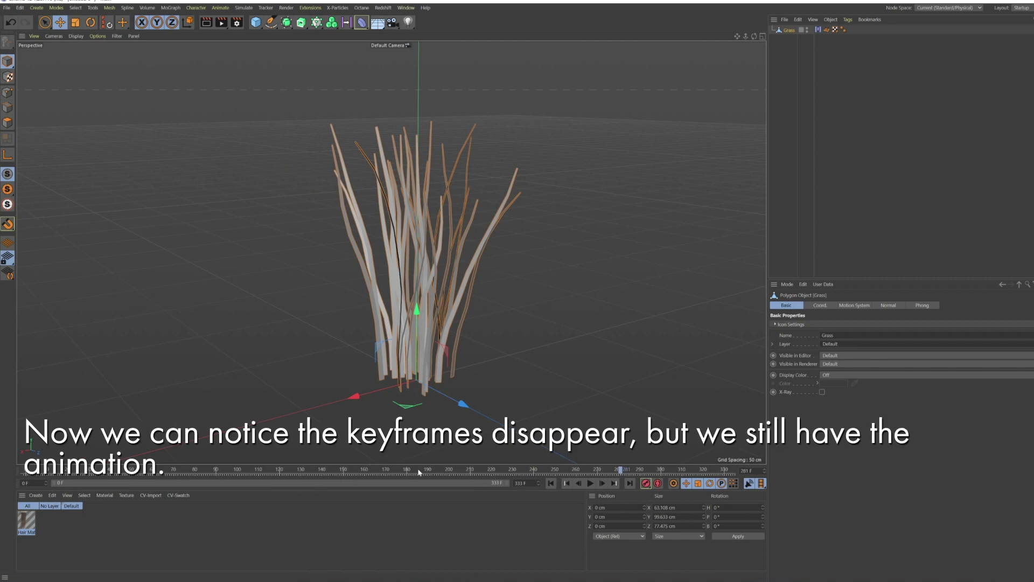
{"action": "mouse_move", "coordinate": [619, 471]}
{"action": "left_mouse_down"}
{"action": "mouse_move", "coordinate": [473, 480]}
{"action": "mouse_move", "coordinate": [565, 479]}
{"action": "left_mouse_up"}
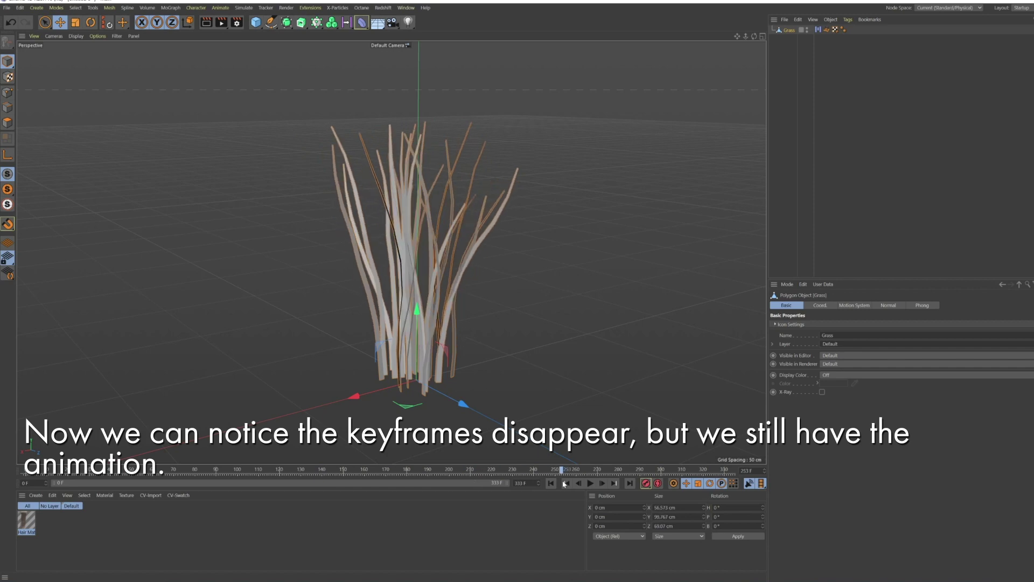
{"action": "left_click", "coordinate": [818, 29]}
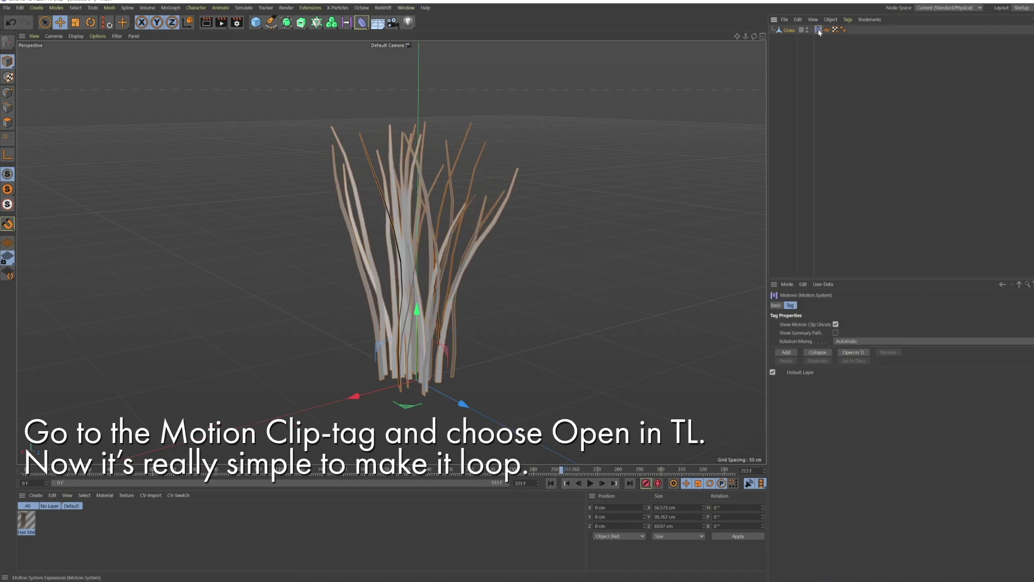
Step: Cut the grass motion clip in two at around frame 172
{"action": "left_click", "coordinate": [856, 353]}
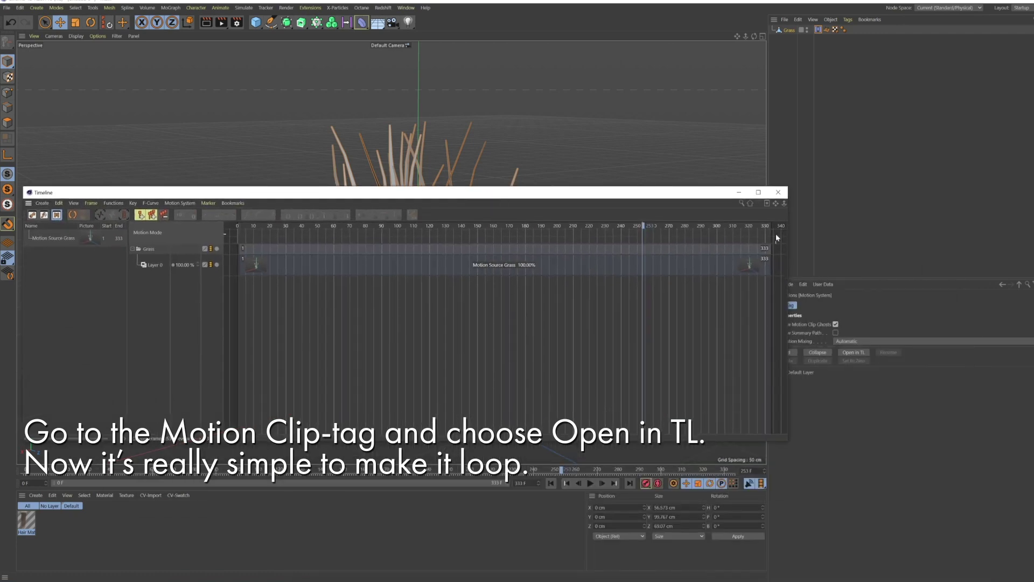
{"action": "left_click_drag", "start_coordinate": [775, 204], "coordinate": [777, 198]}
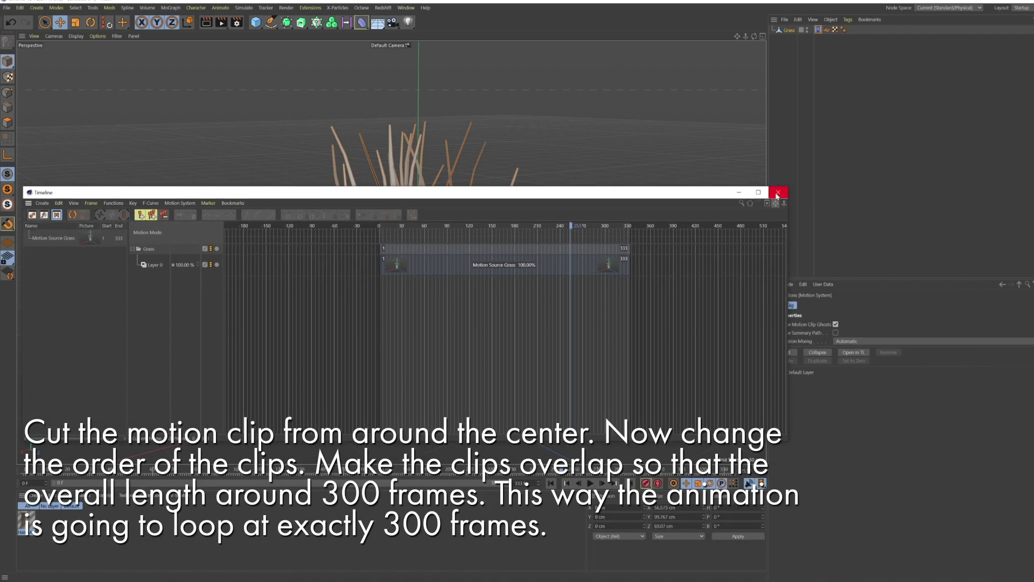
{"action": "left_click", "coordinate": [460, 242]}
{"action": "right_click", "coordinate": [496, 249]}
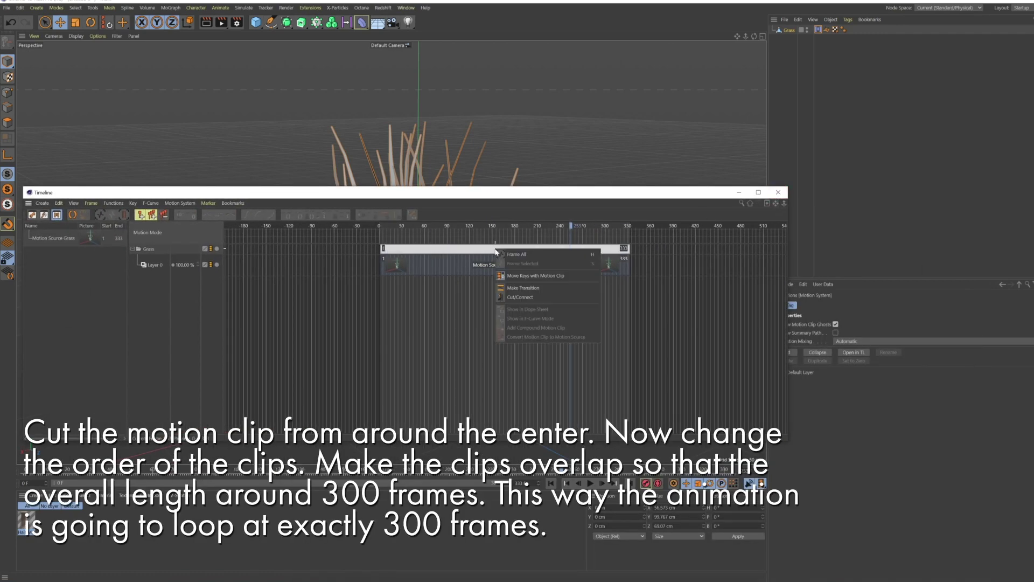
{"action": "left_click", "coordinate": [526, 299]}
{"action": "left_click", "coordinate": [582, 263]}
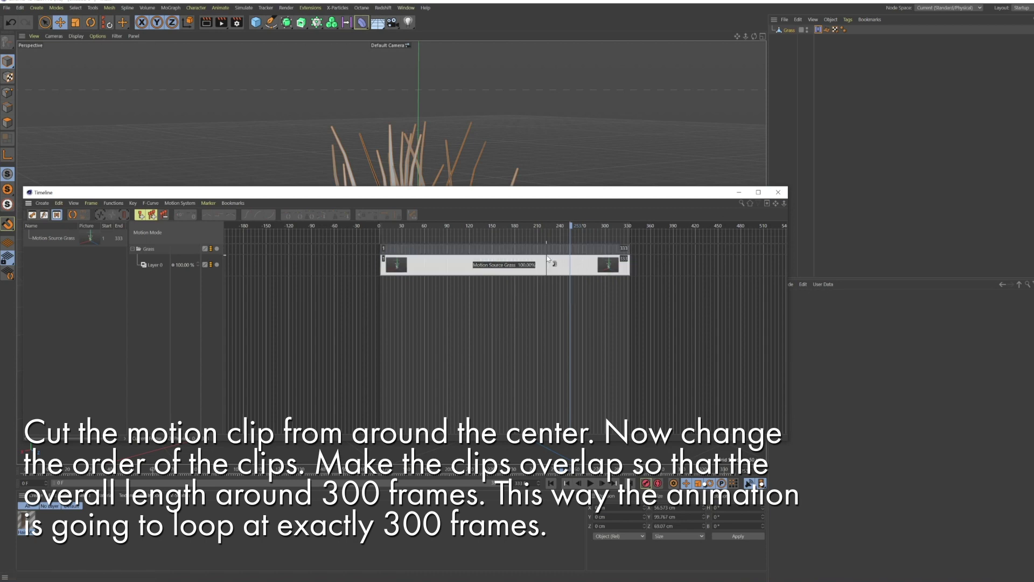
{"action": "left_click", "coordinate": [510, 259]}
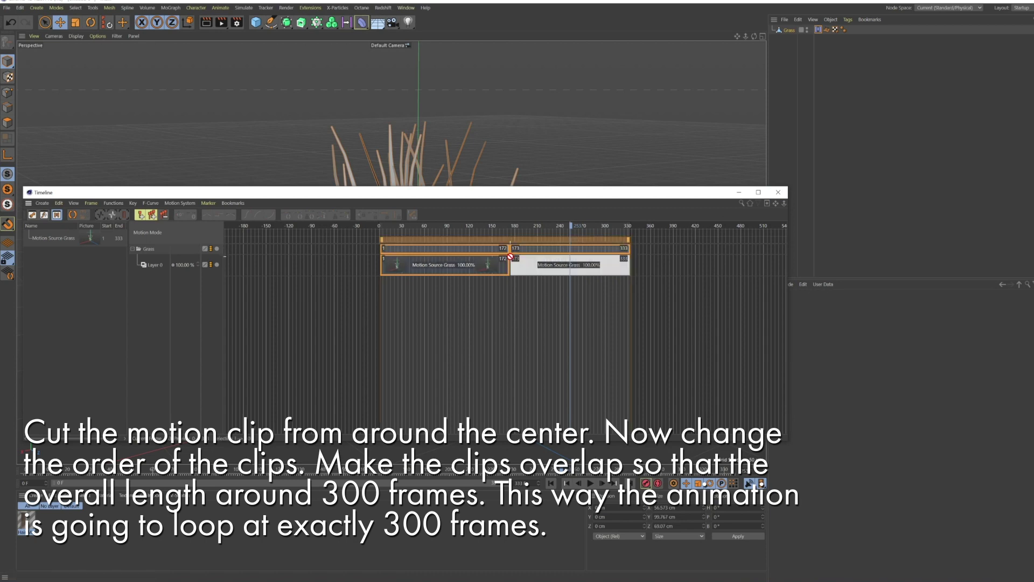
Step: Swap the two clip halves and overlap them so the animation ends at frame 300
{"action": "right_click", "coordinate": [510, 256]}
{"action": "left_click", "coordinate": [532, 307]}
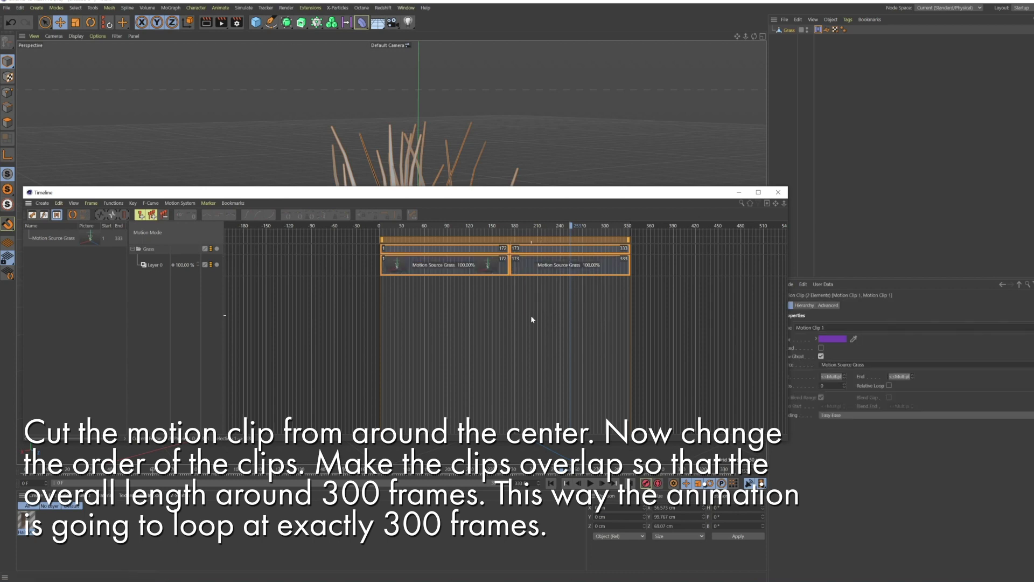
{"action": "left_click_drag", "start_coordinate": [483, 263], "coordinate": [707, 269]}
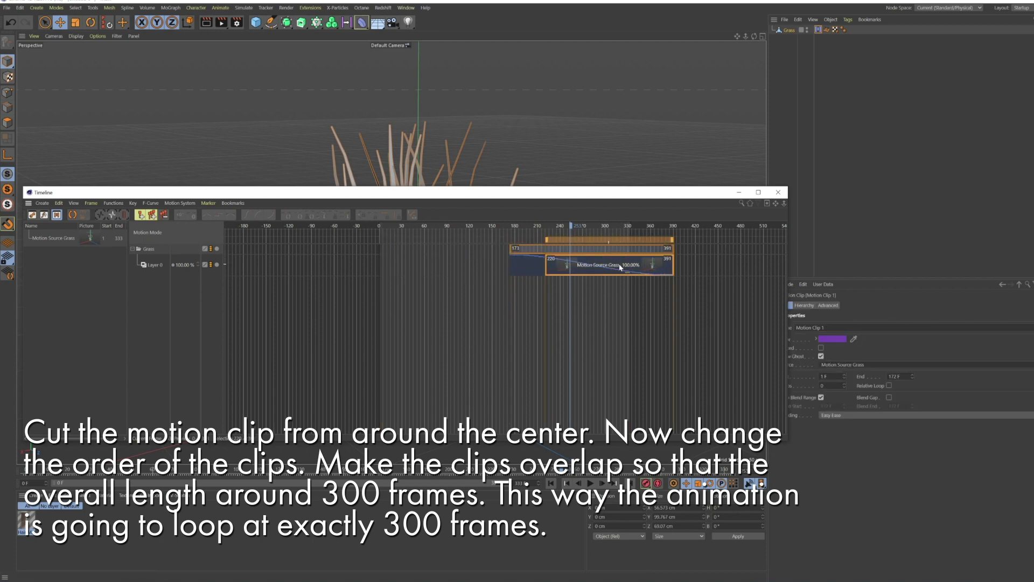
{"action": "left_click_drag", "start_coordinate": [576, 267], "coordinate": [448, 269]}
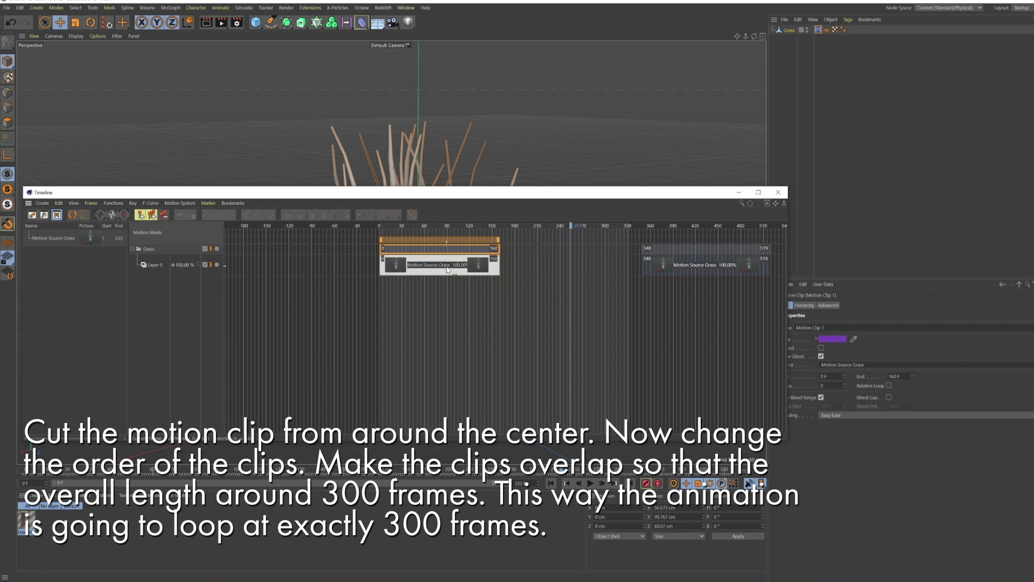
{"action": "left_click_drag", "start_coordinate": [670, 268], "coordinate": [511, 265]}
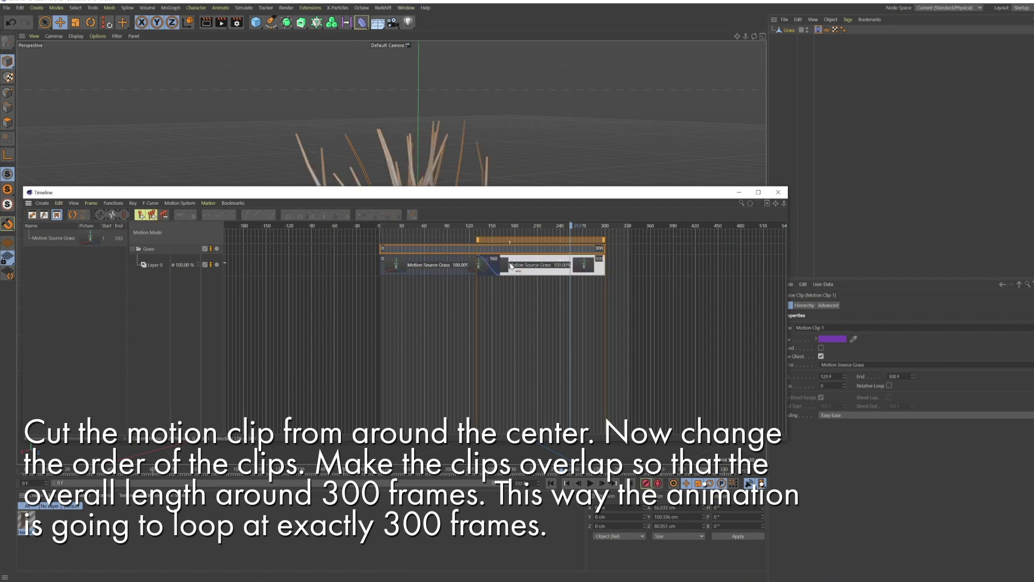
{"action": "left_click_drag", "start_coordinate": [511, 265], "coordinate": [511, 266]}
{"action": "left_click", "coordinate": [778, 195]}
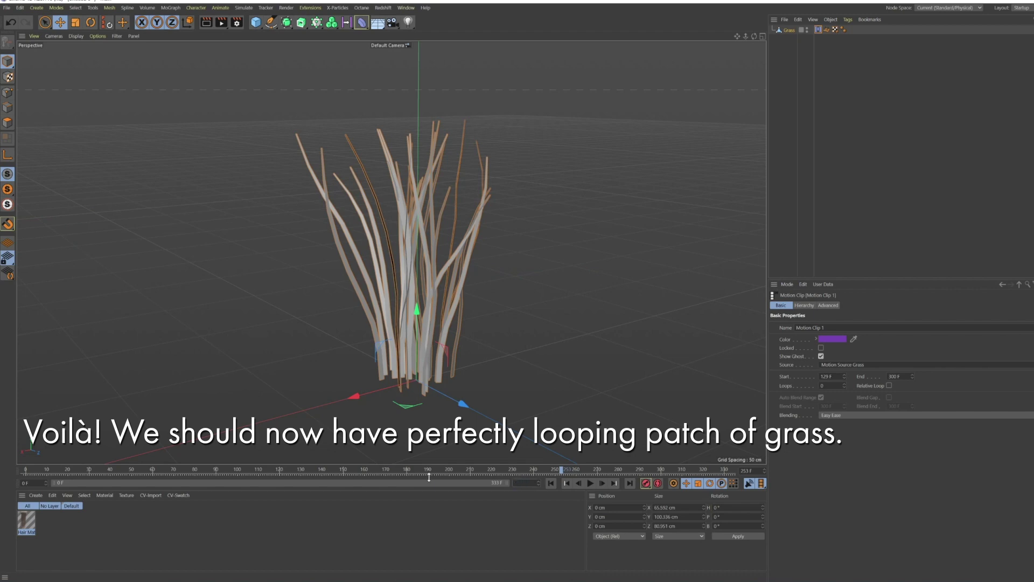
Step: Set the scene's last frame to 300 and play the grass animation to check the loop
{"action": "type", "text": "300"}
{"action": "key", "text": "Return"}
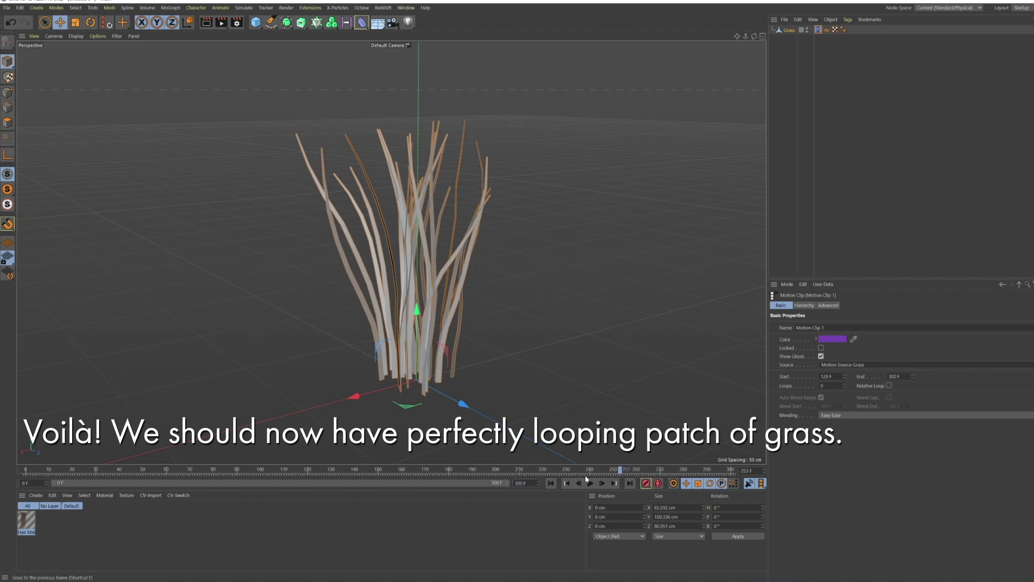
{"action": "left_click", "coordinate": [589, 483]}
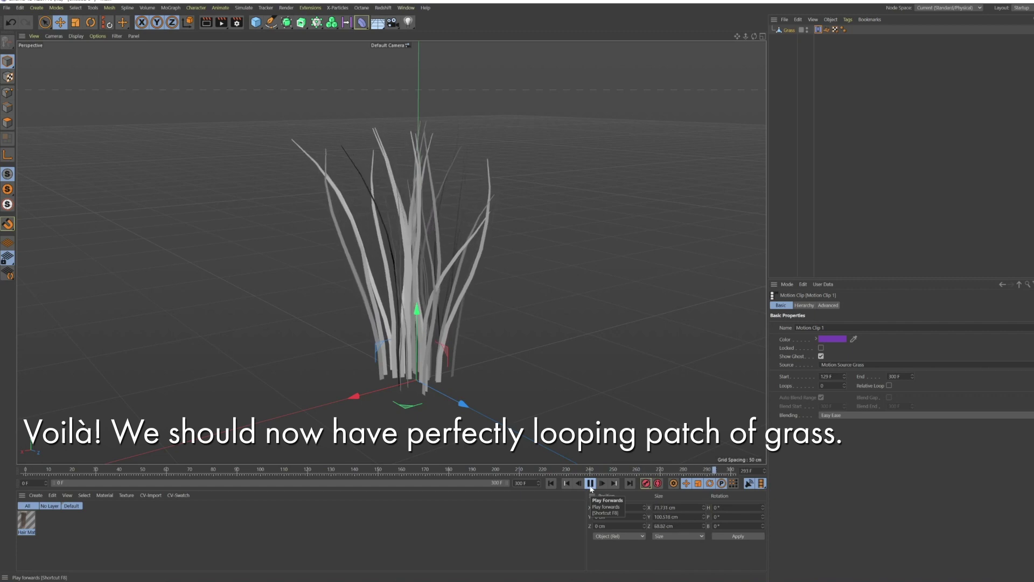
{"action": "left_click", "coordinate": [590, 483]}
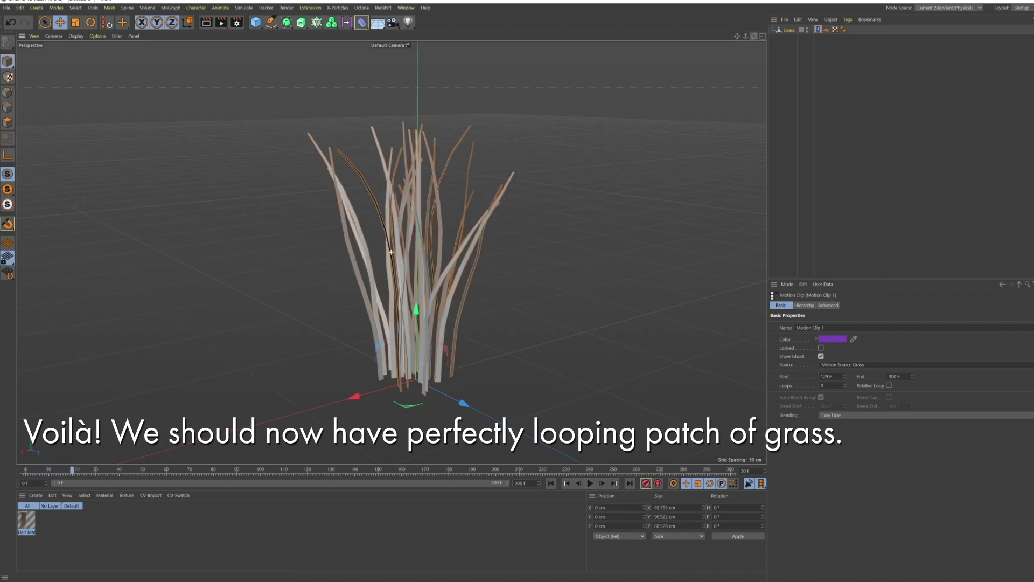
{"action": "left_click_drag", "start_coordinate": [391, 252], "coordinate": [393, 226], "text": "alt"}
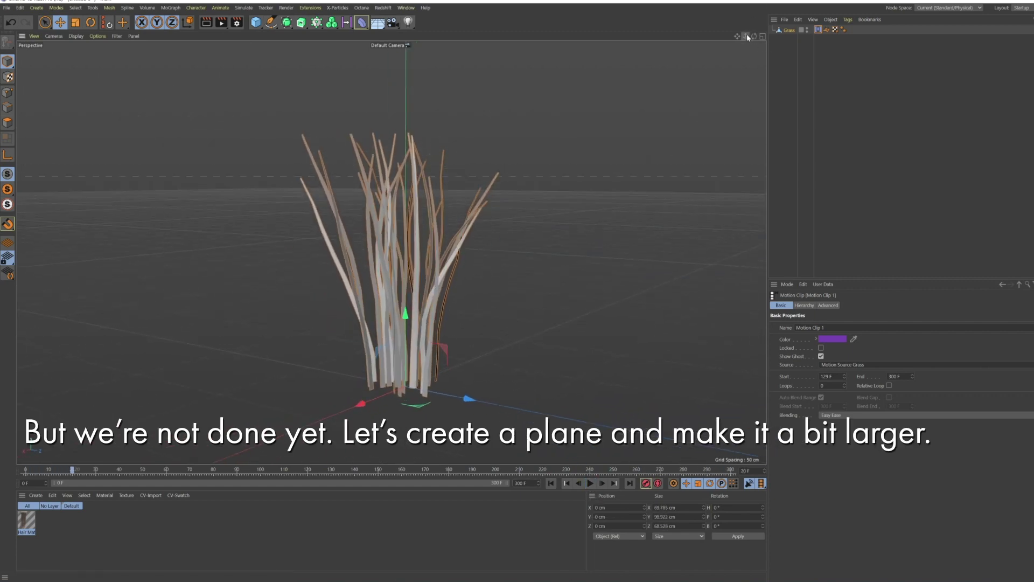
Step: Add a Plane under the grass sized 1111 cm by 1111 cm
{"action": "mouse_move", "coordinate": [746, 38]}
{"action": "left_mouse_down"}
{"action": "mouse_move", "coordinate": [727, 37]}
{"action": "mouse_move", "coordinate": [753, 26]}
{"action": "left_mouse_up"}
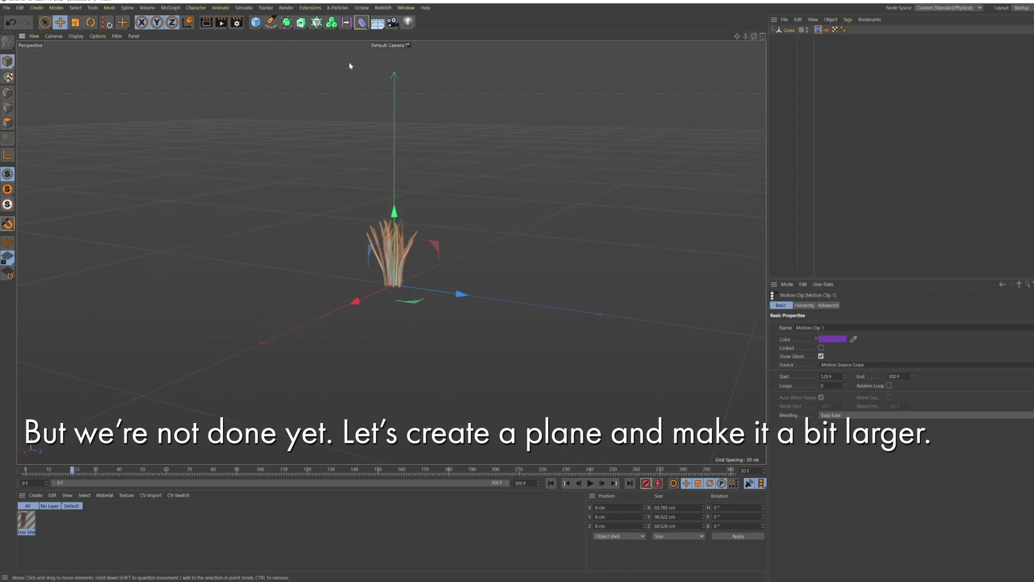
{"action": "left_click", "coordinate": [256, 22]}
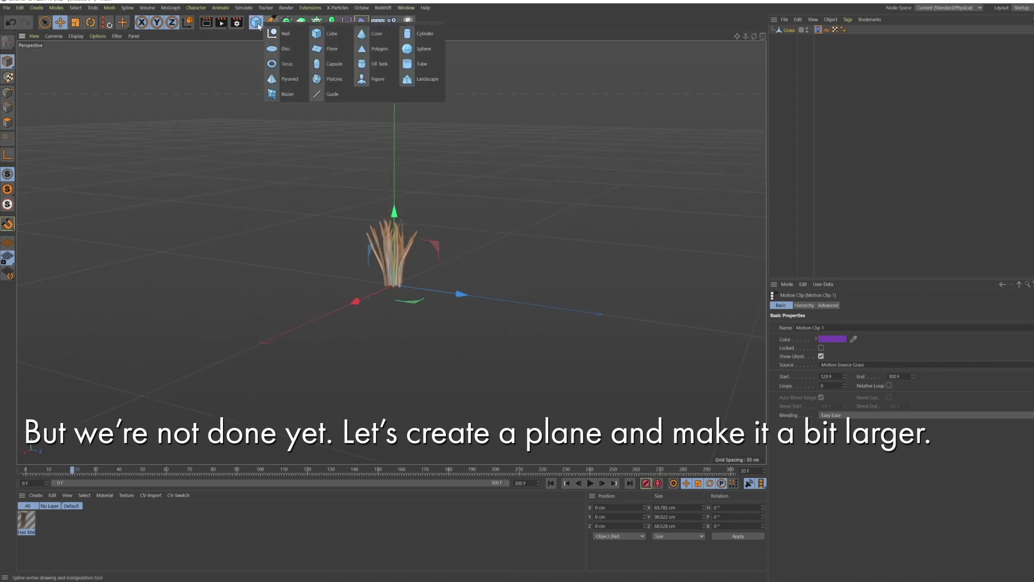
{"action": "left_click", "coordinate": [330, 50]}
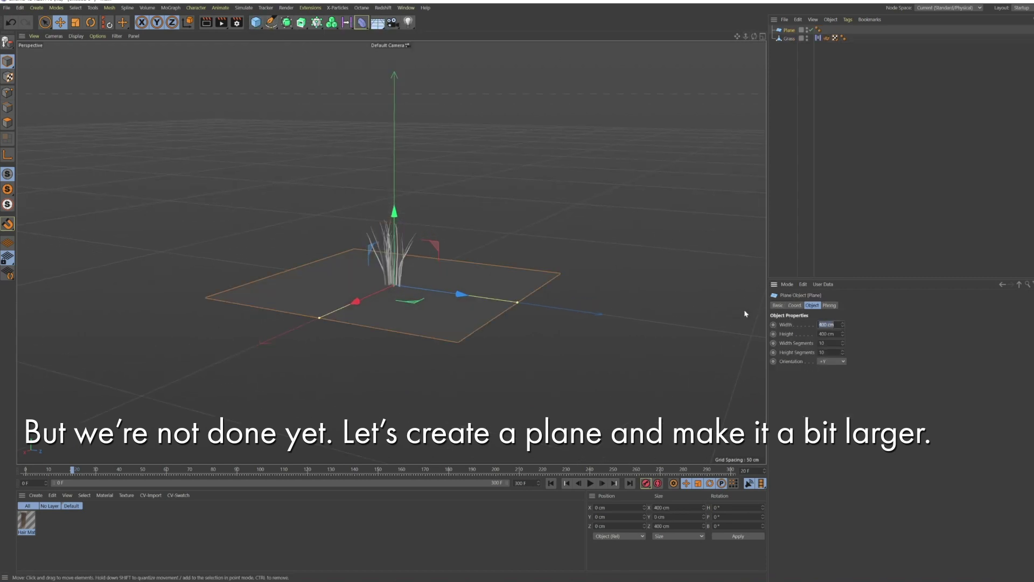
{"action": "type", "text": "111"}
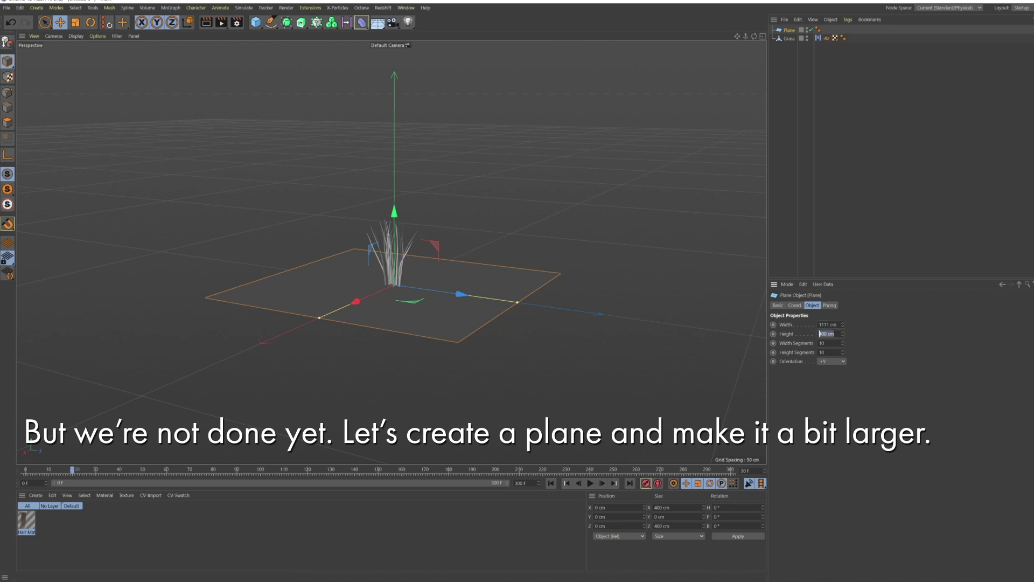
{"action": "type", "text": "1"}
{"action": "key", "text": "Return"}
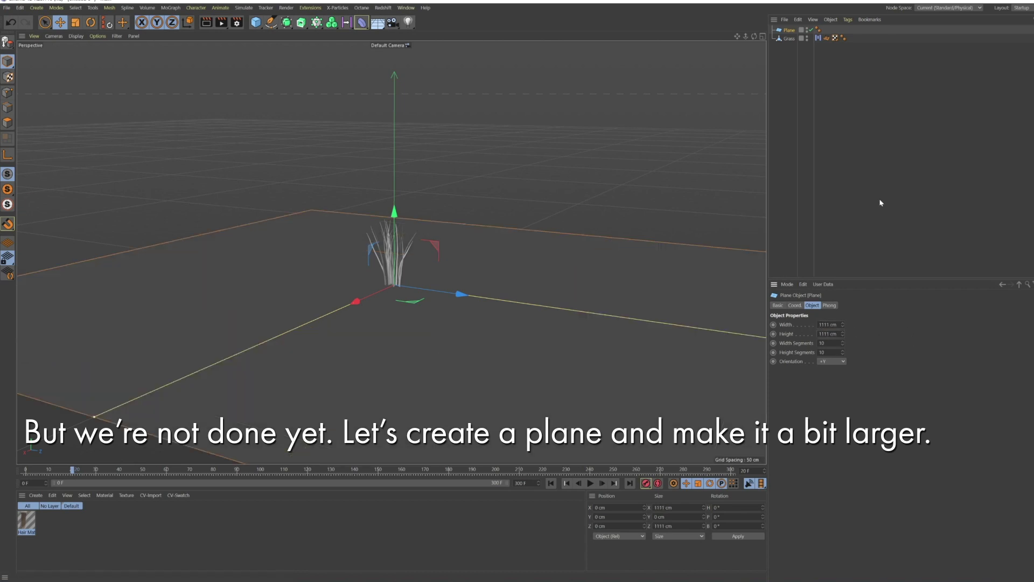
Step: Add an Object-mode Cloner with Plane as its source and Grass as its child
{"action": "left_click", "coordinate": [170, 8]}
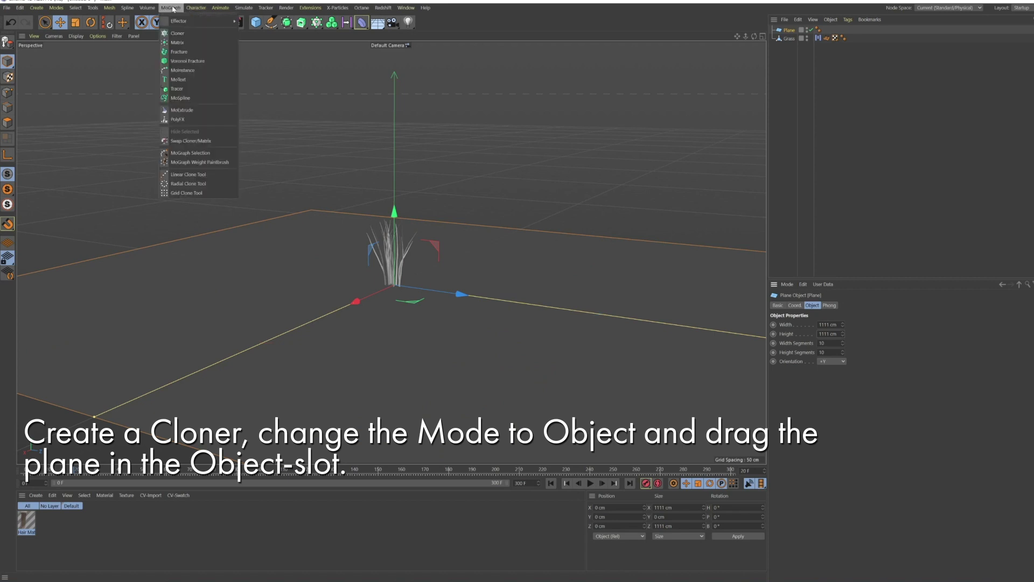
{"action": "left_click", "coordinate": [178, 33]}
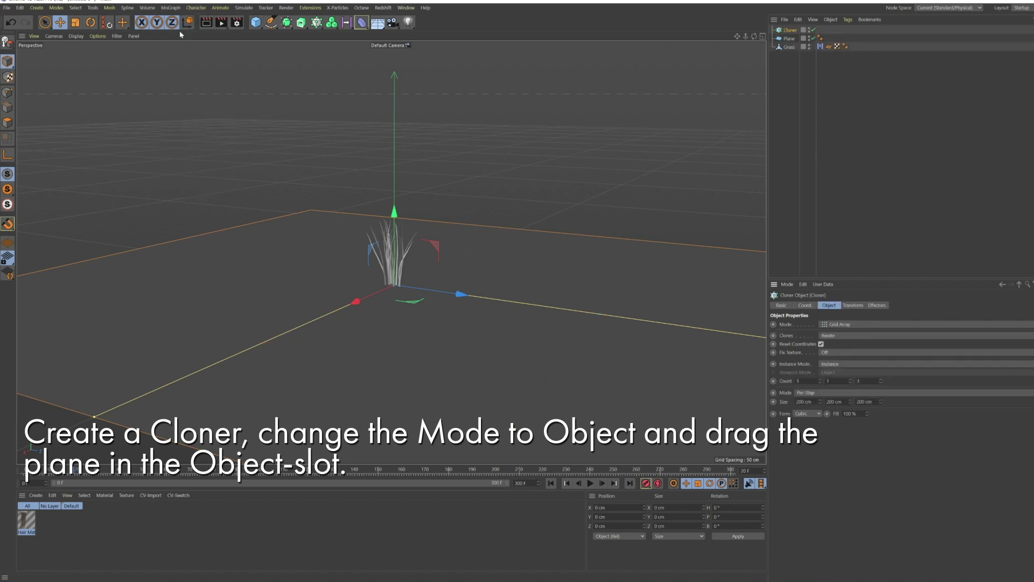
{"action": "left_click", "coordinate": [840, 325]}
{"action": "left_click", "coordinate": [843, 333]}
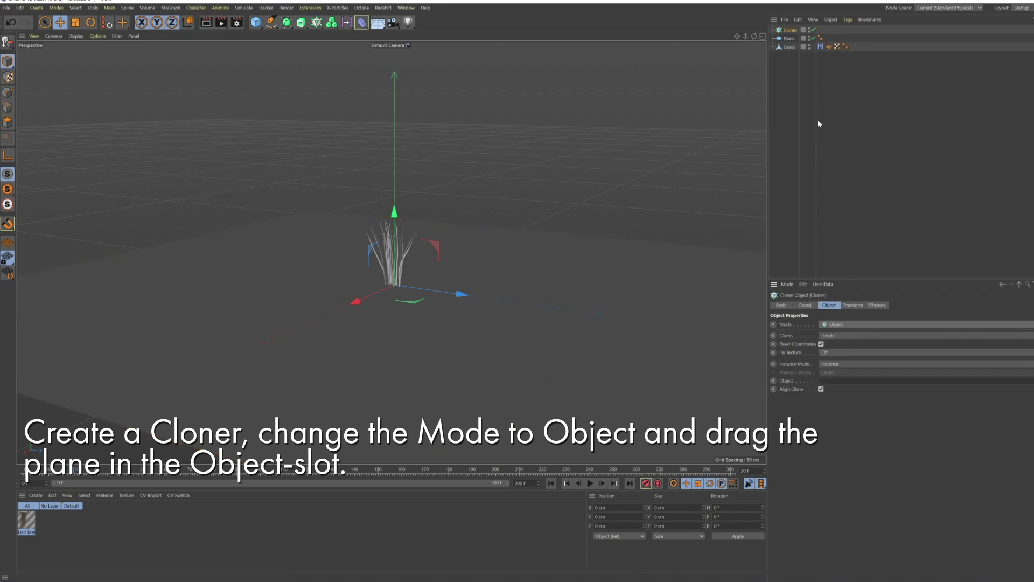
{"action": "left_click_drag", "start_coordinate": [790, 39], "coordinate": [835, 288]}
{"action": "left_click_drag", "start_coordinate": [843, 384], "coordinate": [843, 384]}
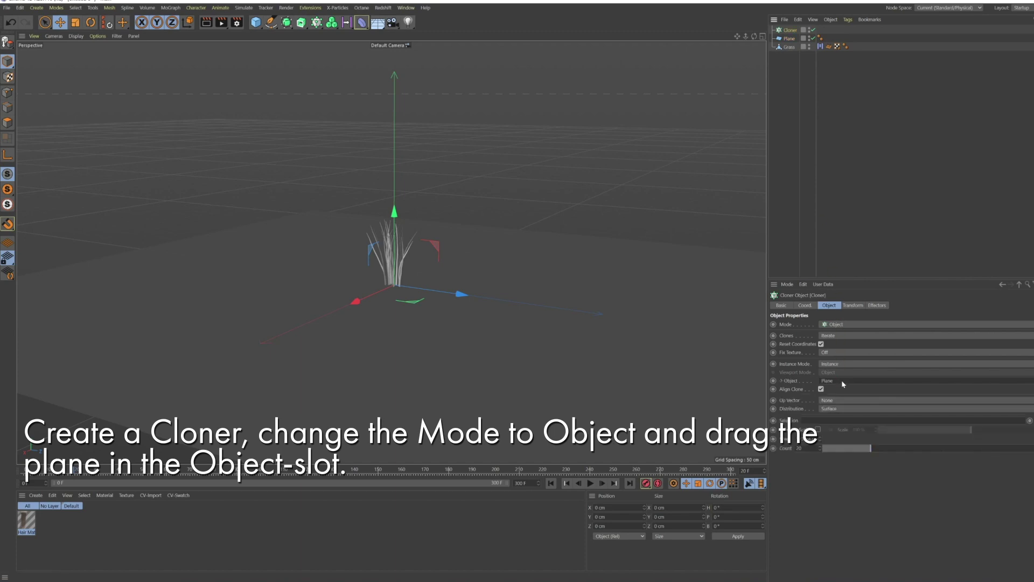
{"action": "left_click_drag", "start_coordinate": [788, 48], "coordinate": [789, 32]}
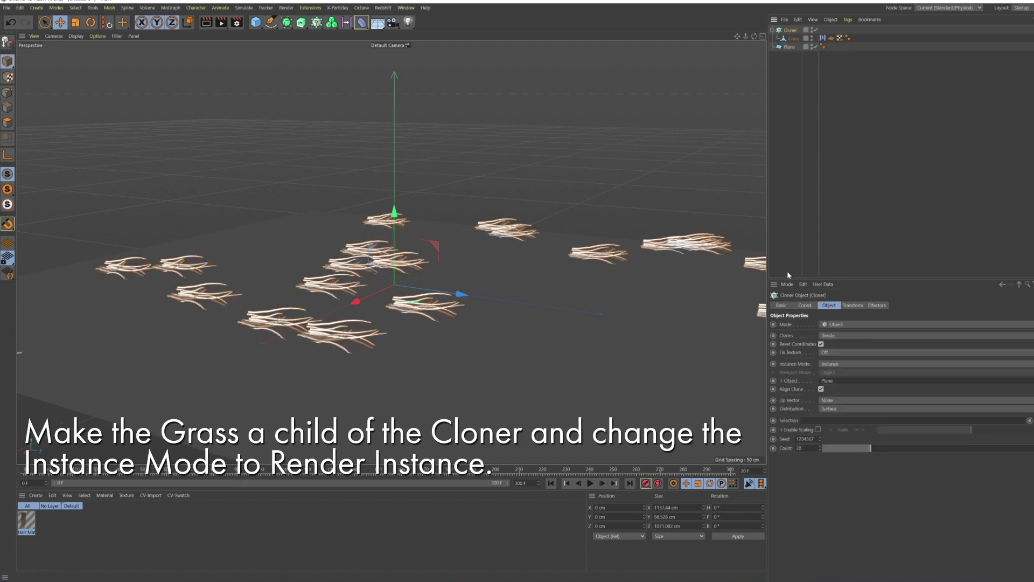
Step: Switch the clones to Render Instance and turn off Align Clone so the grass stands upright
{"action": "left_click", "coordinate": [825, 366]}
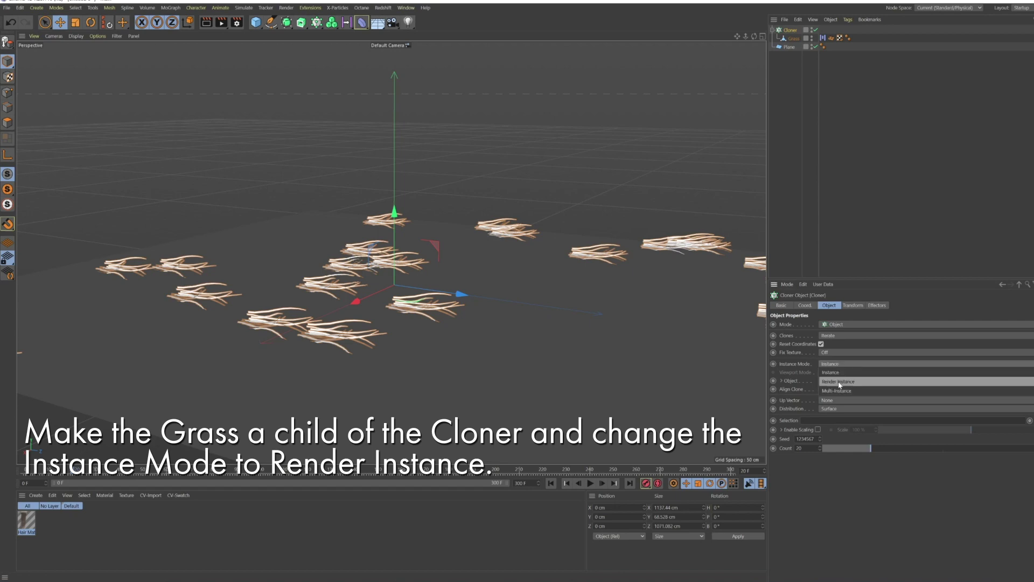
{"action": "left_click", "coordinate": [832, 373]}
{"action": "mouse_move", "coordinate": [754, 36]}
{"action": "left_mouse_down"}
{"action": "mouse_move", "coordinate": [716, 59]}
{"action": "mouse_move", "coordinate": [745, 75]}
{"action": "left_mouse_up"}
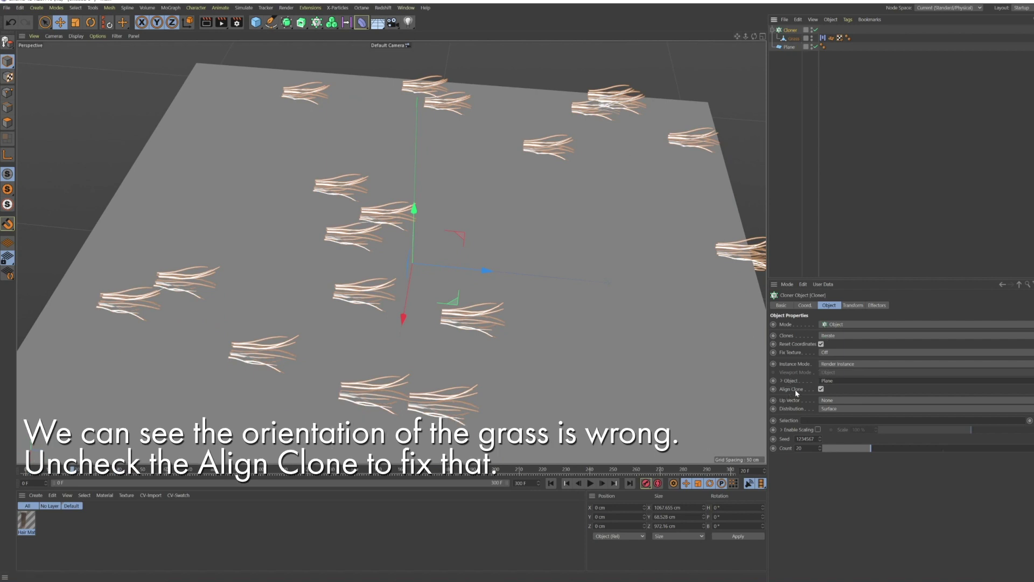
{"action": "left_click", "coordinate": [821, 388]}
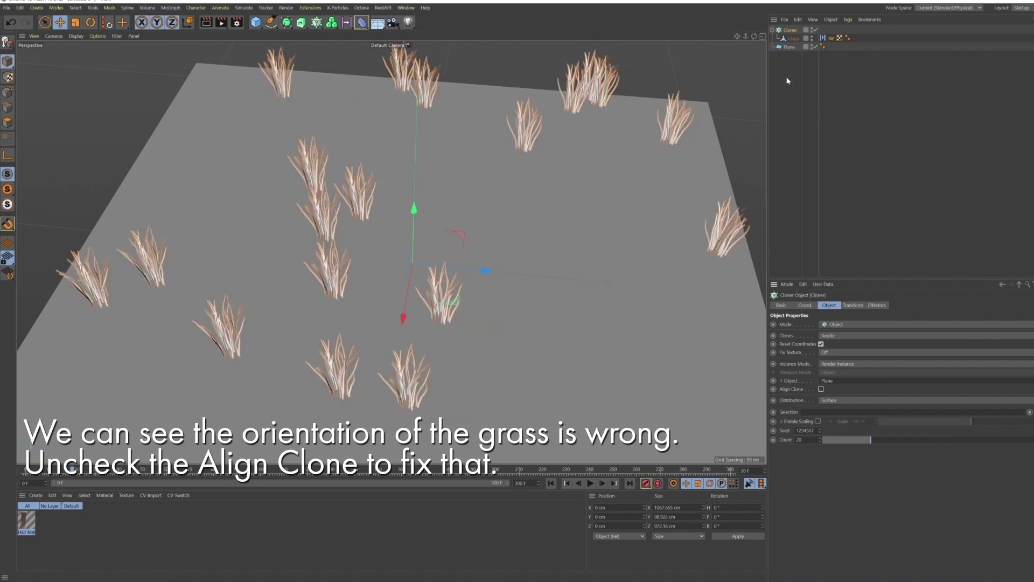
{"action": "left_click_drag", "start_coordinate": [754, 38], "coordinate": [754, 21]}
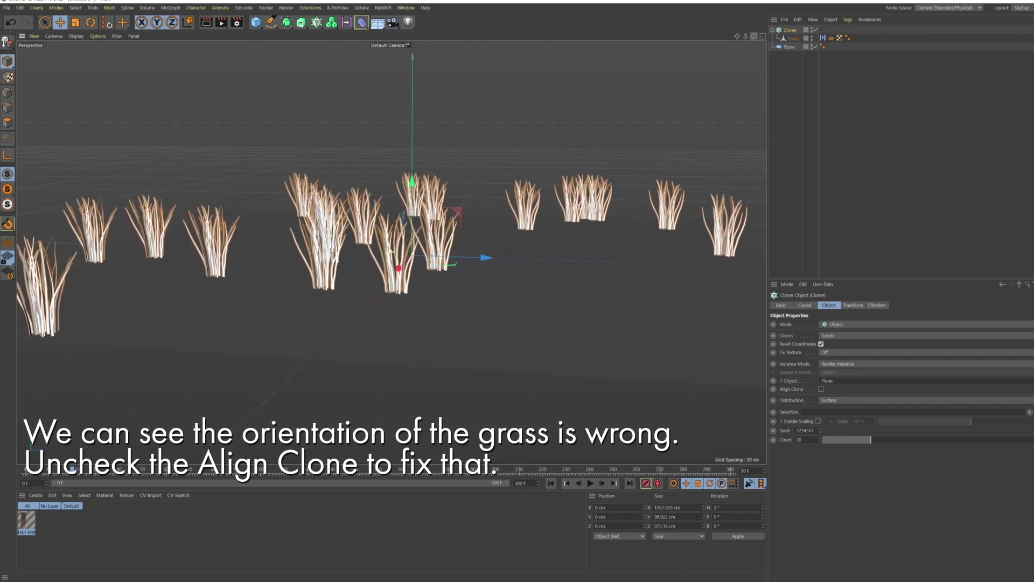
{"action": "left_click_drag", "start_coordinate": [391, 252], "coordinate": [713, 297], "text": "alt"}
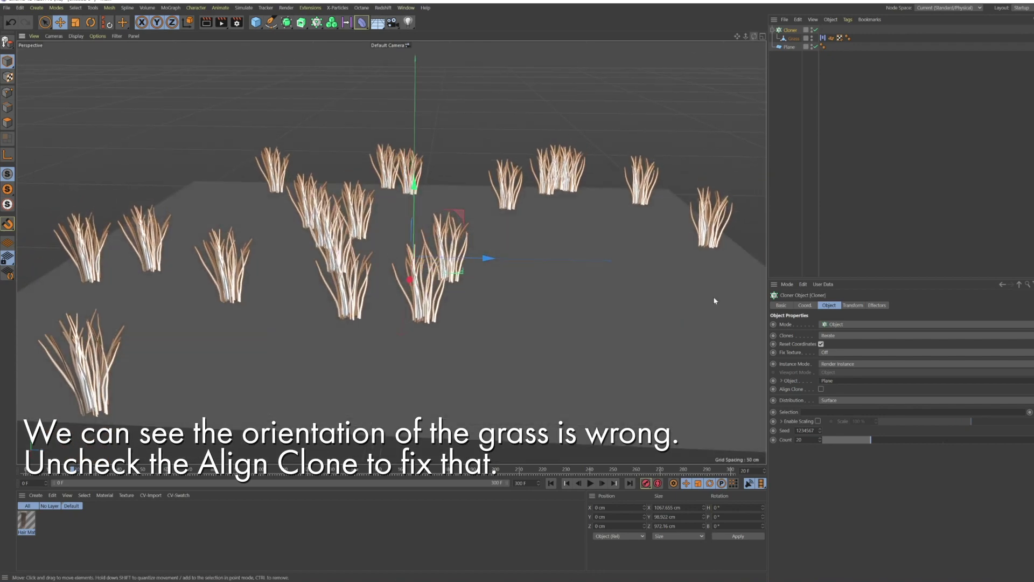
Step: Raise the Cloner count to 1111 to fill the plane densely with grass
{"action": "type", "text": "1111"}
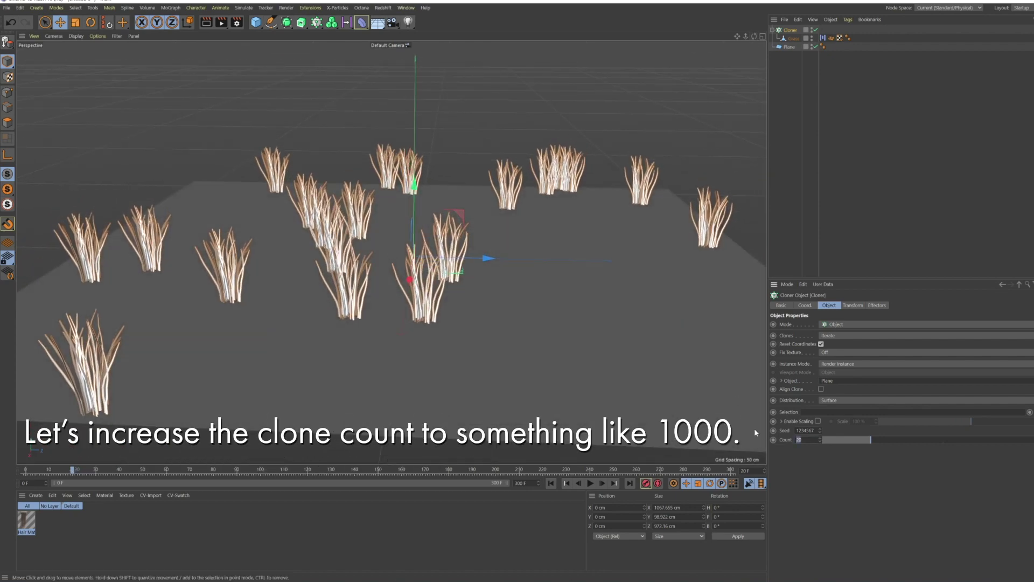
{"action": "key", "text": "Return"}
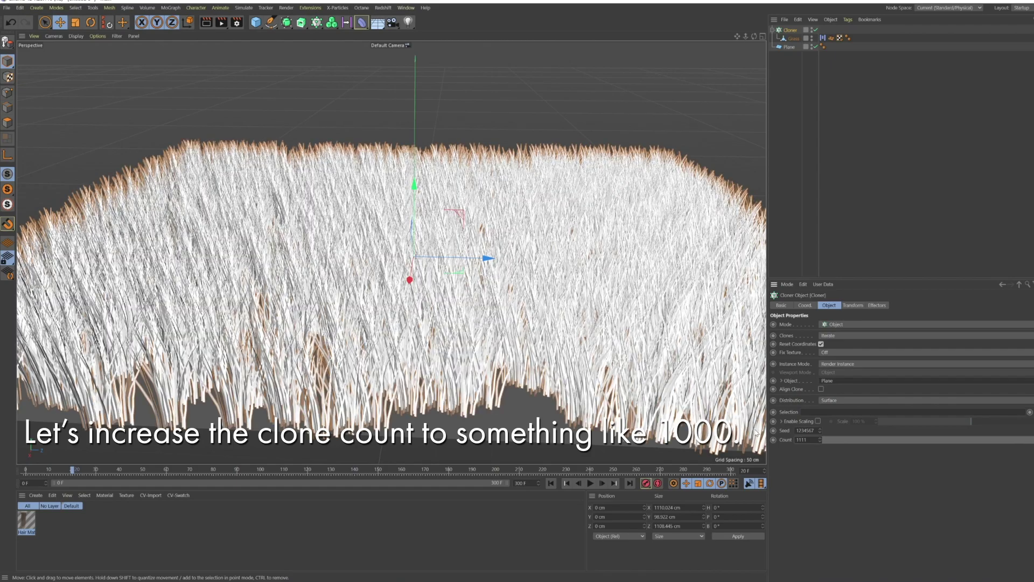
{"action": "scroll", "coordinate": [391, 253], "scroll_direction": "up", "scroll_amount": 3}
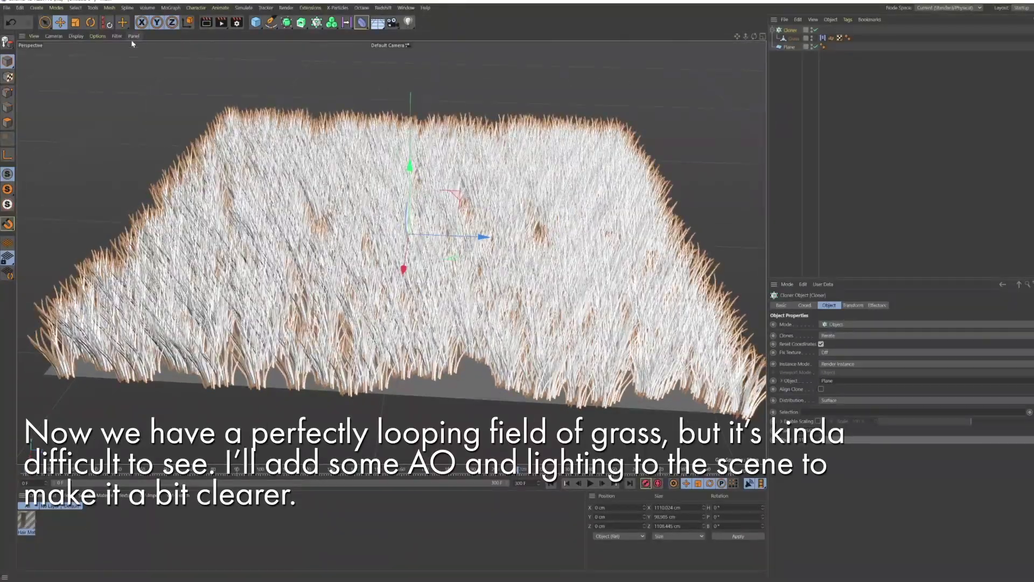
{"action": "left_click", "coordinate": [99, 37]}
Step: Turn on viewport SSAO and add a light angled to about H 67°, P -42°, B 15°
{"action": "left_click", "coordinate": [105, 148]}
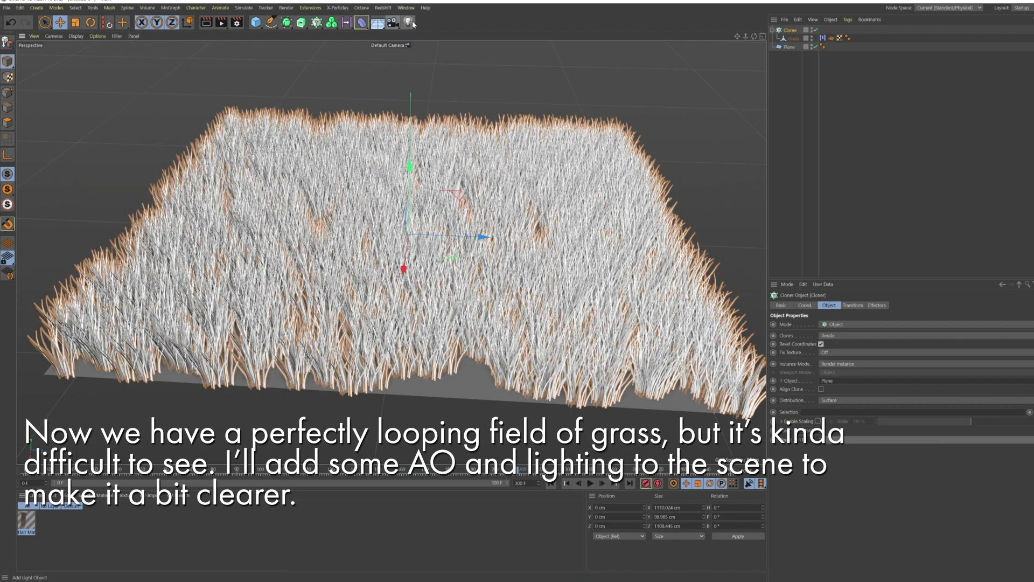
{"action": "left_click_drag", "start_coordinate": [409, 22], "coordinate": [504, 77]}
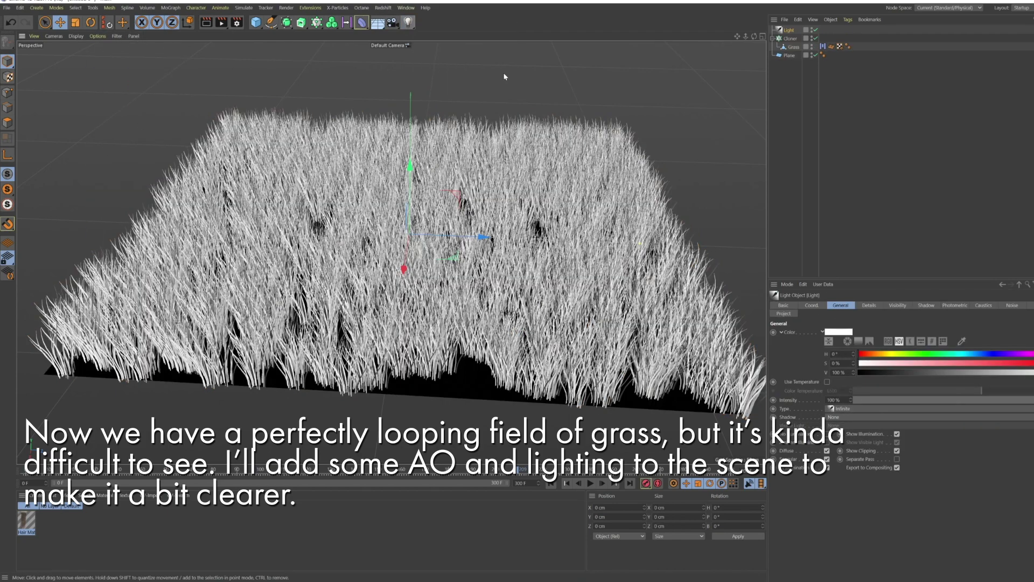
{"action": "left_click", "coordinate": [91, 22]}
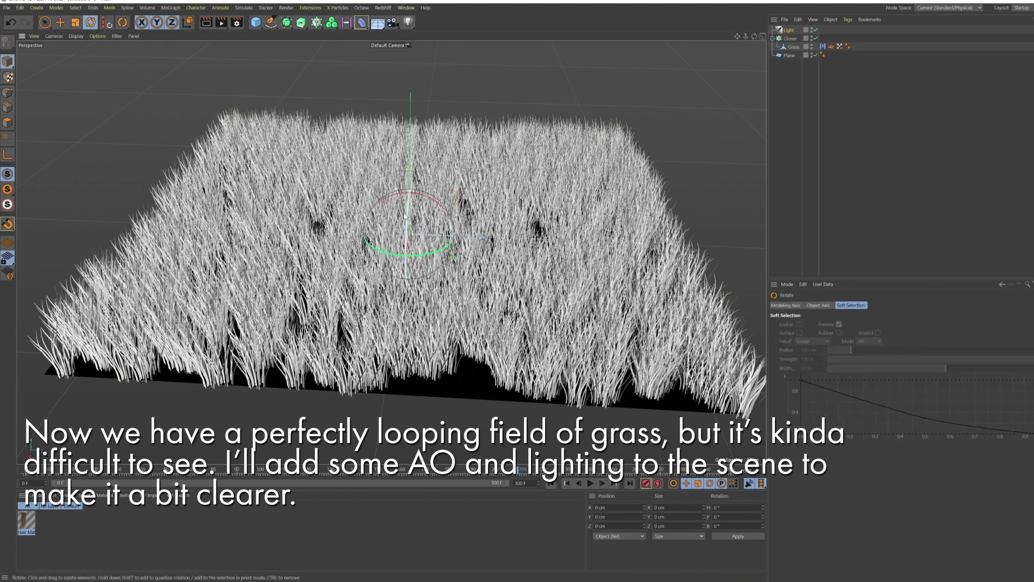
{"action": "mouse_move", "coordinate": [408, 204]}
{"action": "left_mouse_down"}
{"action": "mouse_move", "coordinate": [414, 180]}
{"action": "mouse_move", "coordinate": [439, 205]}
{"action": "left_mouse_up"}
{"action": "left_click_drag", "start_coordinate": [476, 224], "coordinate": [399, 237]}
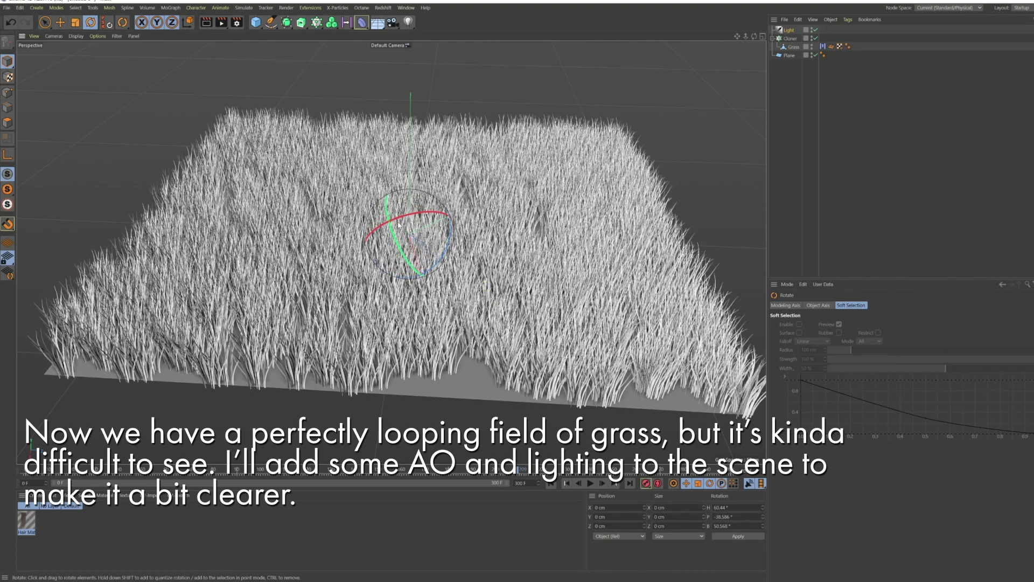
{"action": "left_click_drag", "start_coordinate": [404, 222], "coordinate": [435, 206]}
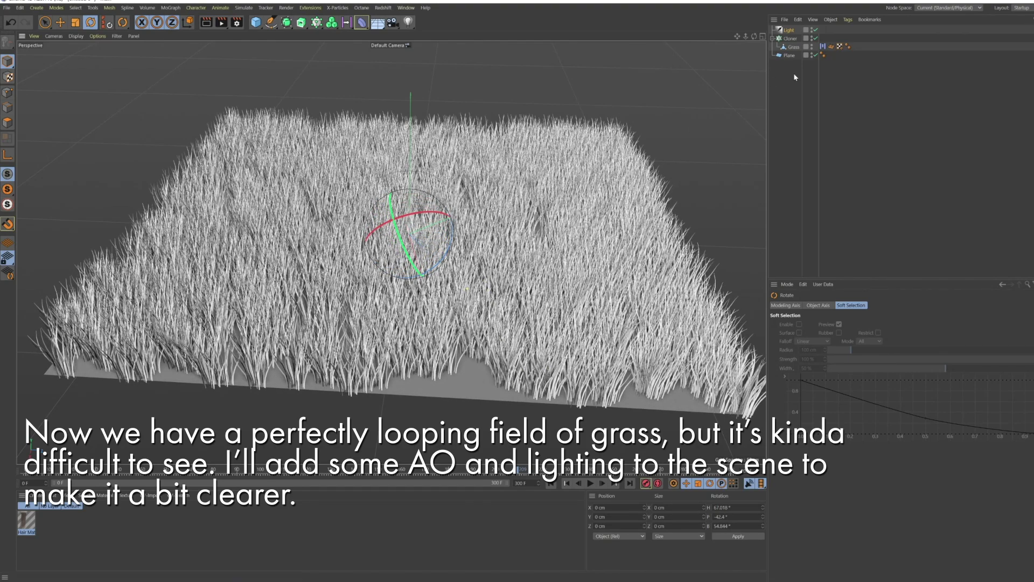
Step: Give the light Area shadows and enable shadows in the viewport display options
{"action": "left_click", "coordinate": [786, 31]}
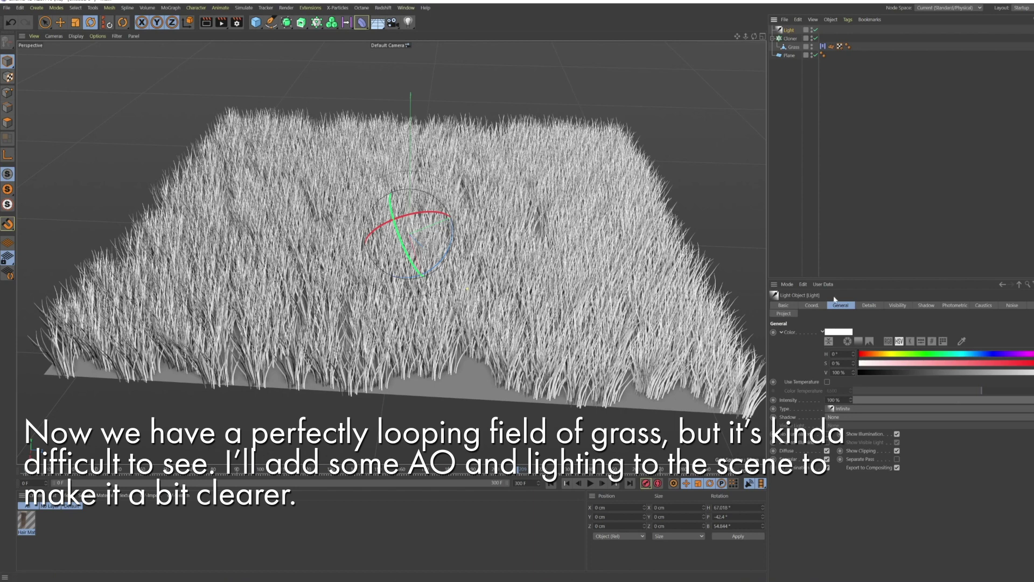
{"action": "left_click", "coordinate": [843, 418]}
{"action": "left_click", "coordinate": [843, 455]}
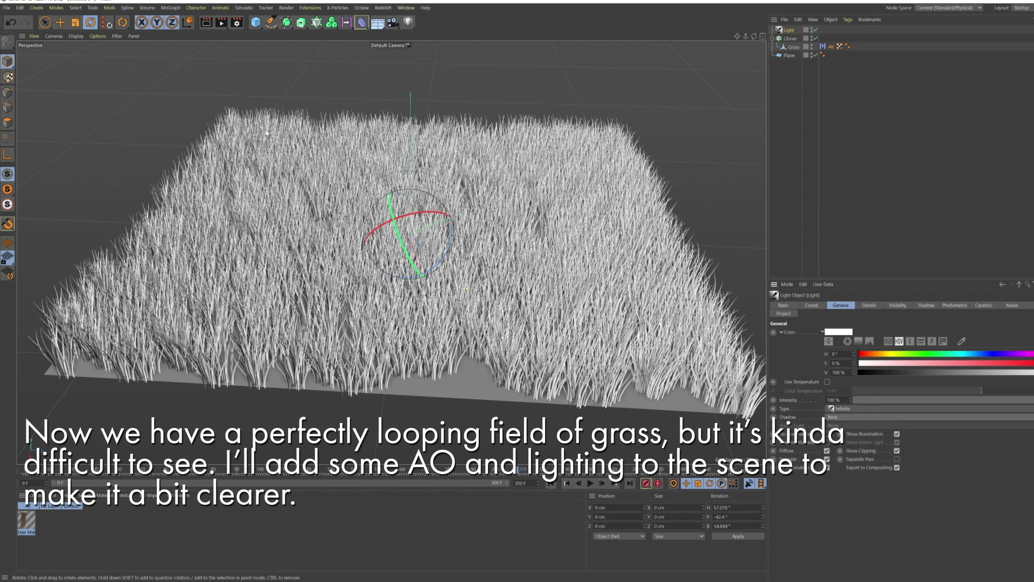
{"action": "left_click", "coordinate": [98, 36]}
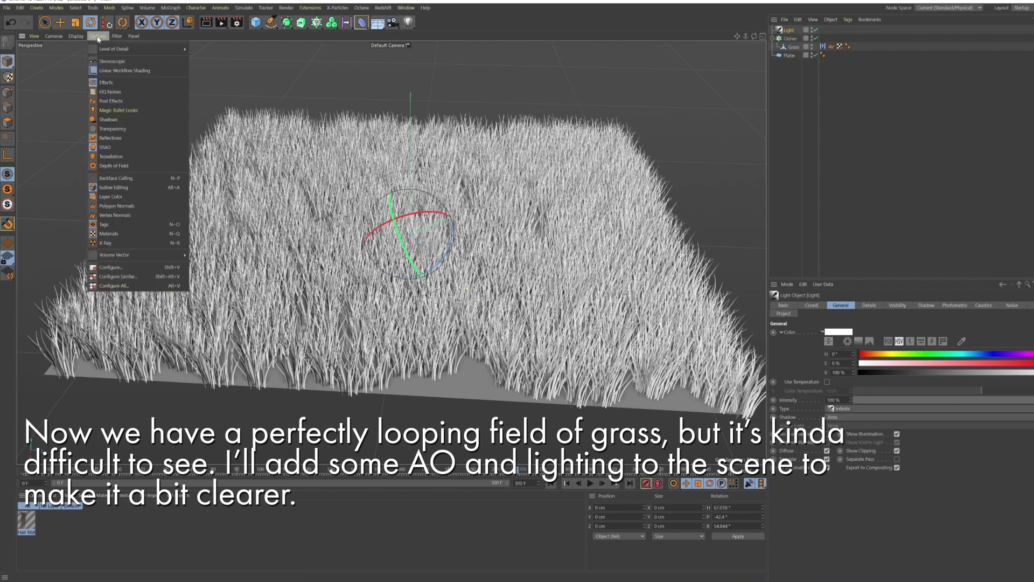
{"action": "left_click", "coordinate": [118, 120]}
{"action": "left_click_drag", "start_coordinate": [754, 40], "coordinate": [760, 39]}
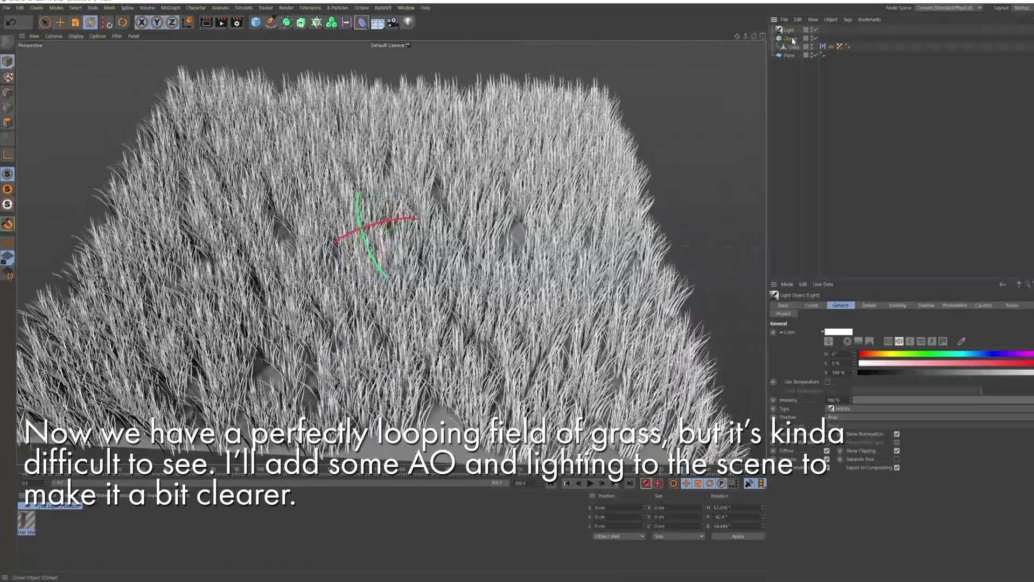
Step: Add a Random effector with Position off and uniform scale randomization of 0.2
{"action": "left_click", "coordinate": [790, 39]}
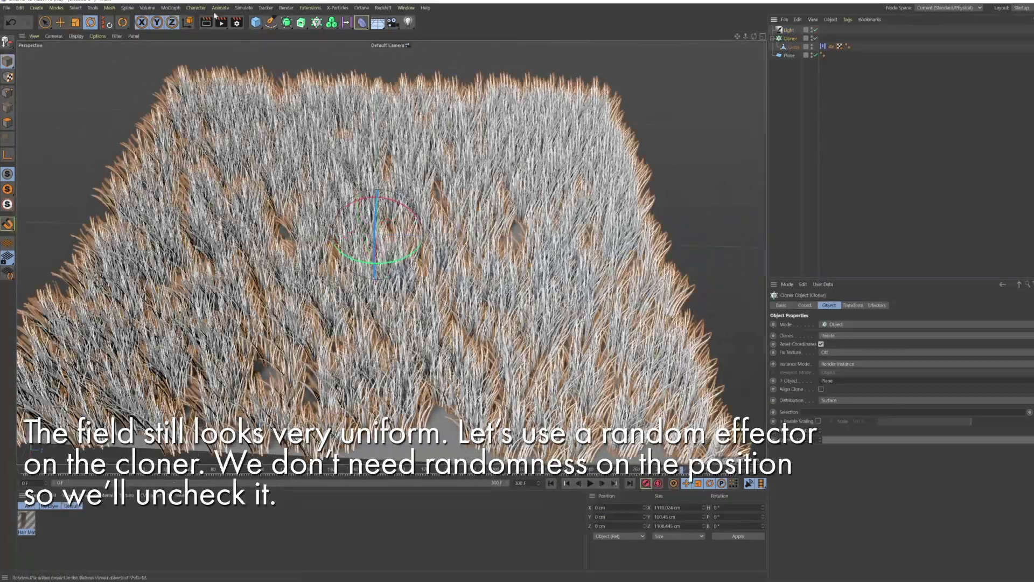
{"action": "left_click", "coordinate": [170, 8]}
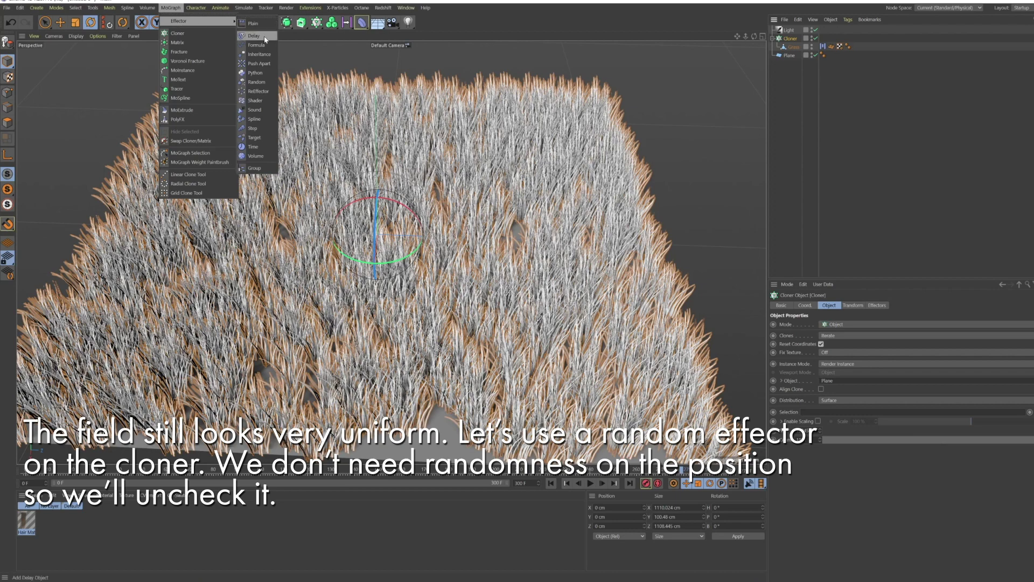
{"action": "left_click", "coordinate": [253, 82]}
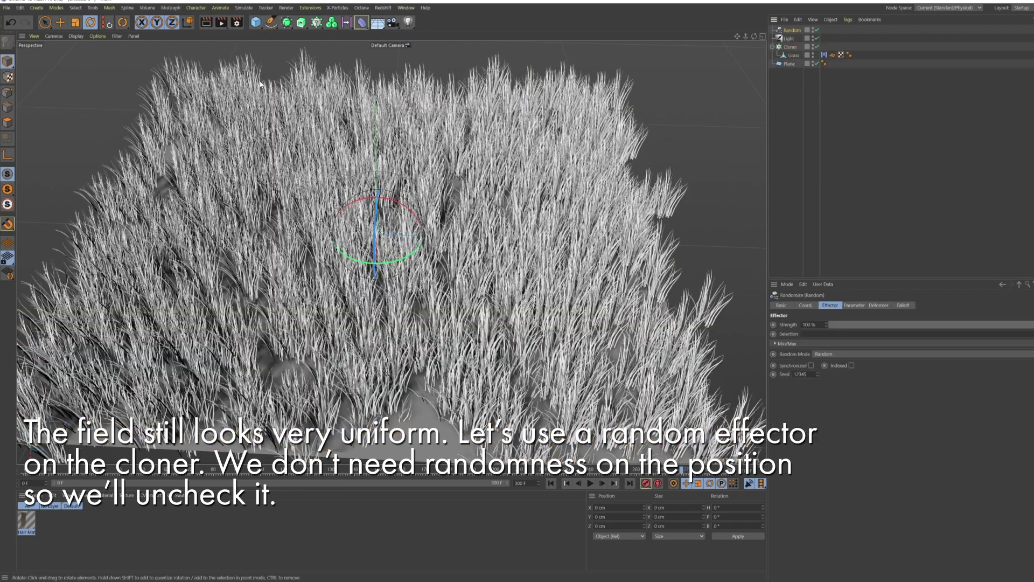
{"action": "left_click", "coordinate": [854, 305]}
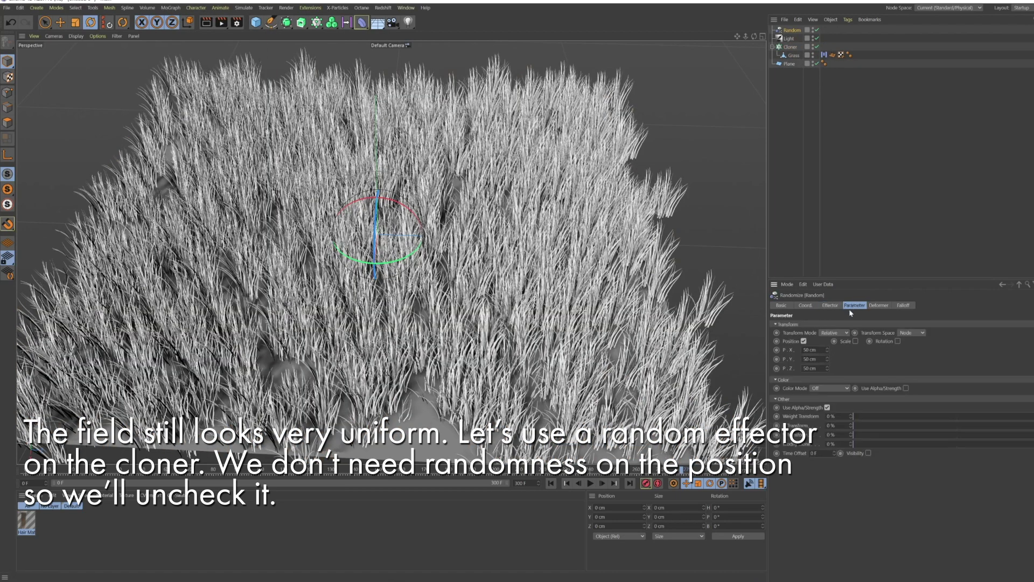
{"action": "left_click", "coordinate": [803, 341]}
{"action": "left_click", "coordinate": [858, 341]}
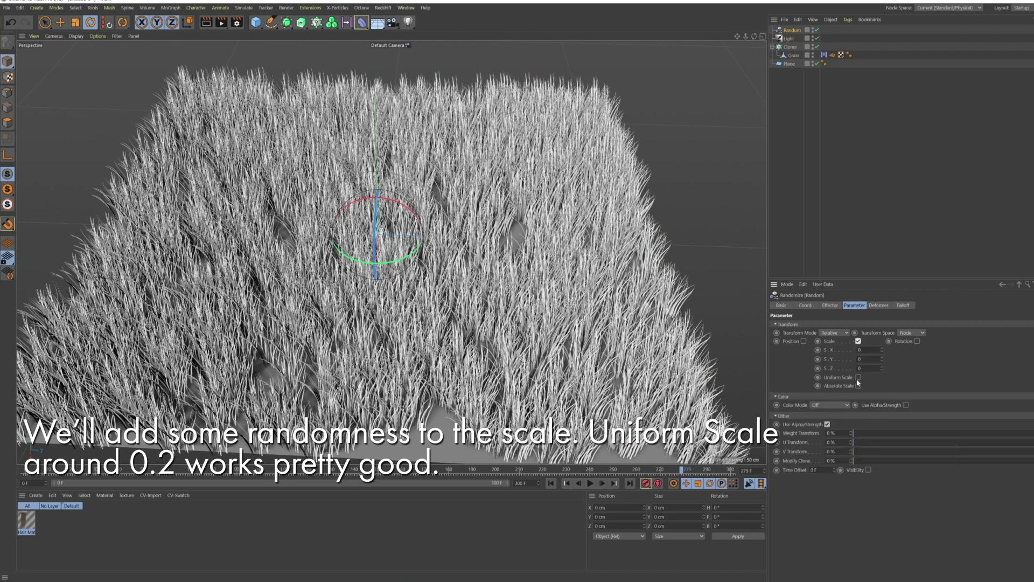
{"action": "left_click", "coordinate": [858, 377]}
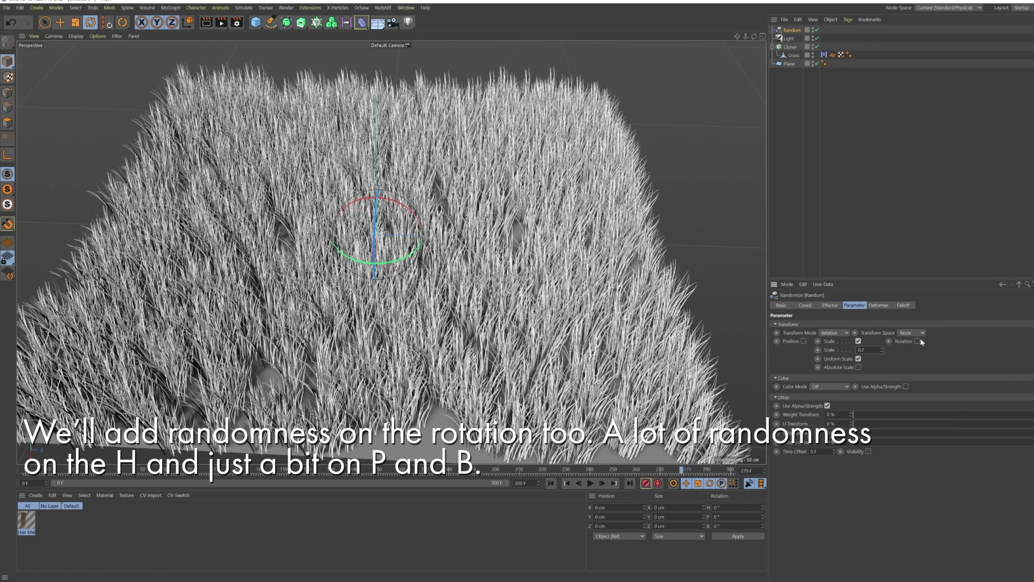
Step: Randomize the clones' rotation with H 333°, P 5° and B 5°
{"action": "left_click", "coordinate": [916, 341]}
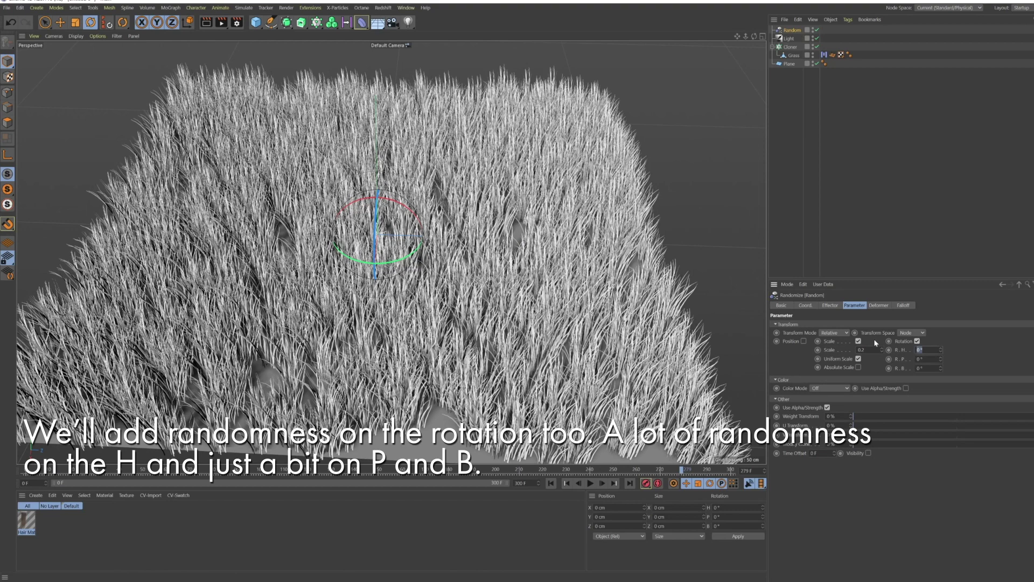
{"action": "type", "text": "33"}
{"action": "key", "text": "Return"}
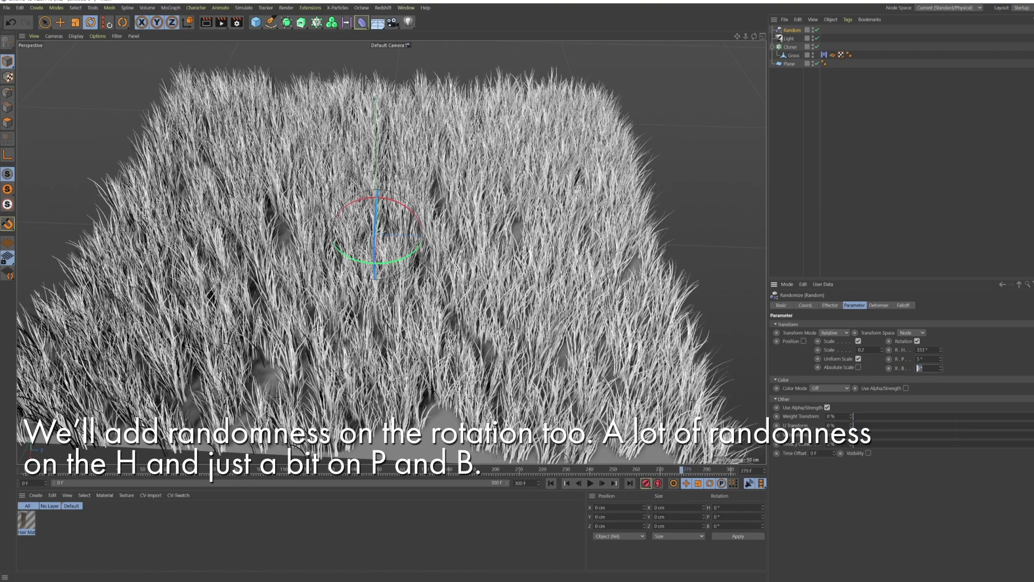
{"action": "type", "text": "5"}
{"action": "key", "text": "Return"}
{"action": "left_click_drag", "start_coordinate": [754, 36], "coordinate": [754, 59]}
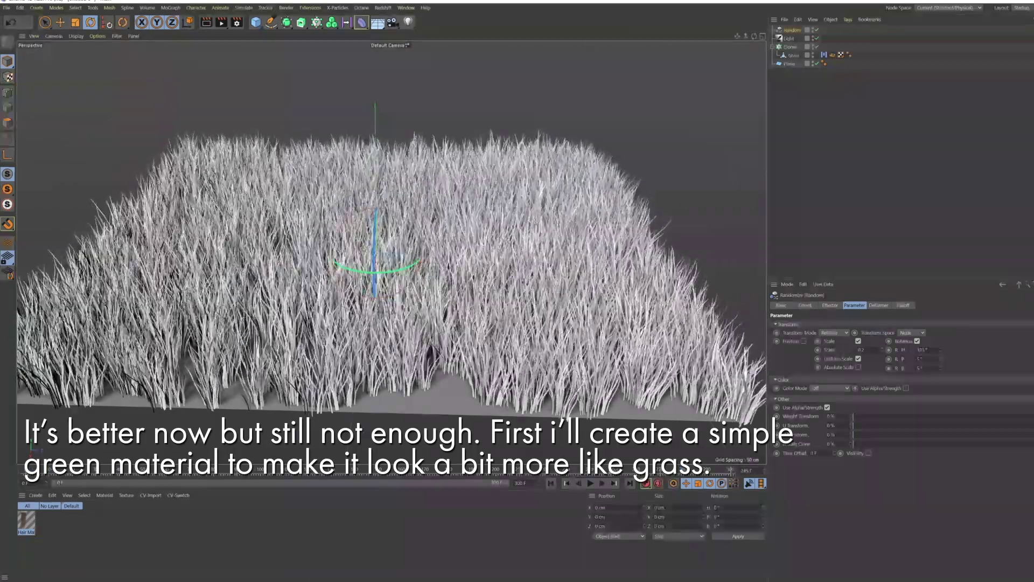
Step: Create a green Mat material (H 108°, S 49%, V 62%) and apply it to the Cloner
{"action": "left_click", "coordinate": [590, 483]}
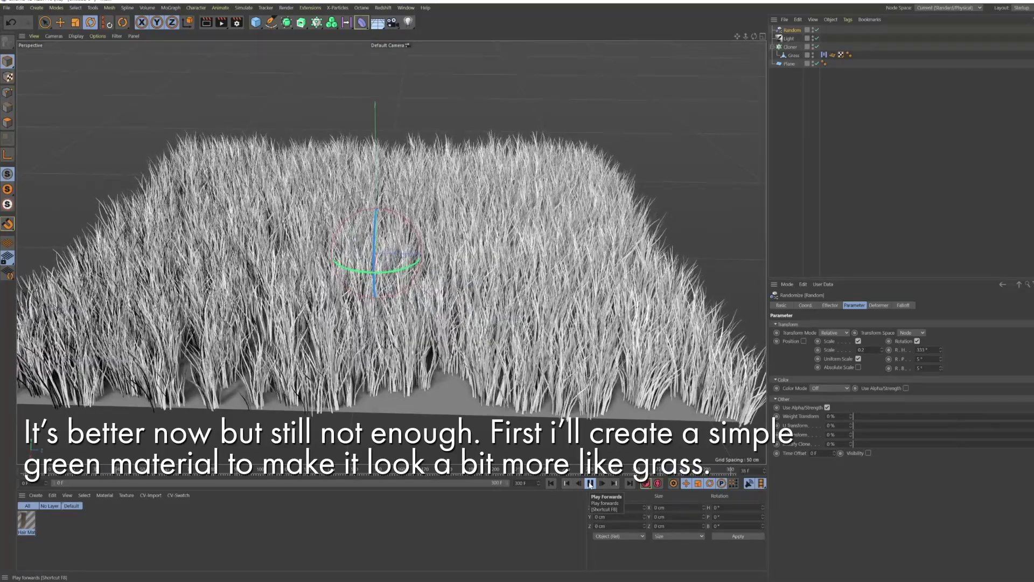
{"action": "left_click", "coordinate": [590, 483]}
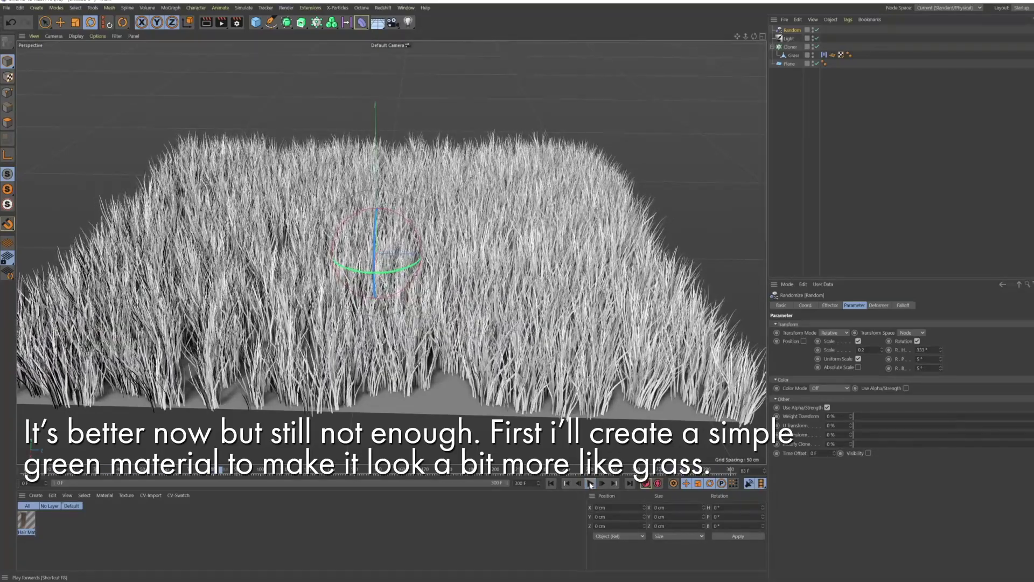
{"action": "left_click_drag", "start_coordinate": [737, 36], "coordinate": [737, 64]}
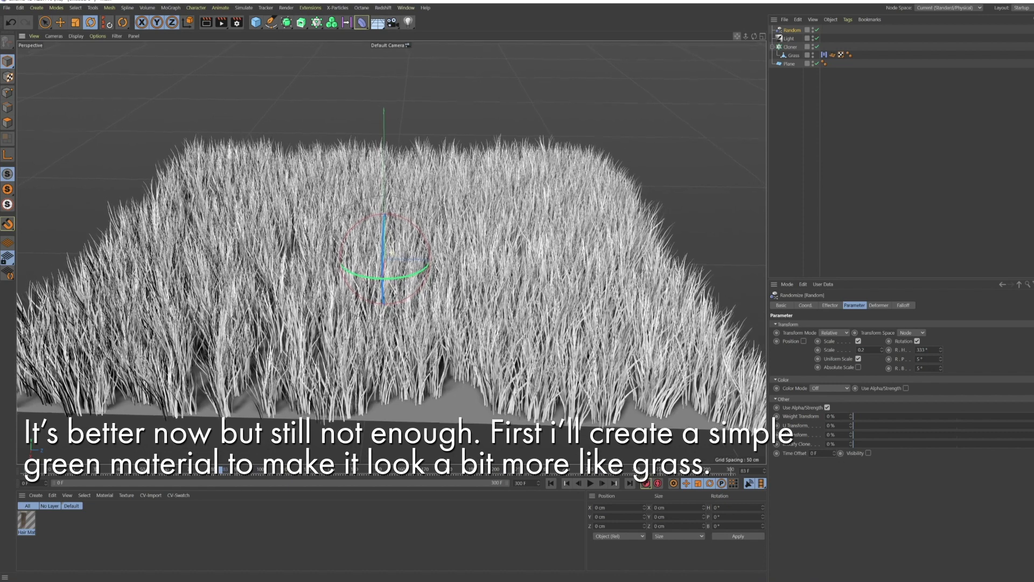
{"action": "double_click", "coordinate": [98, 527]}
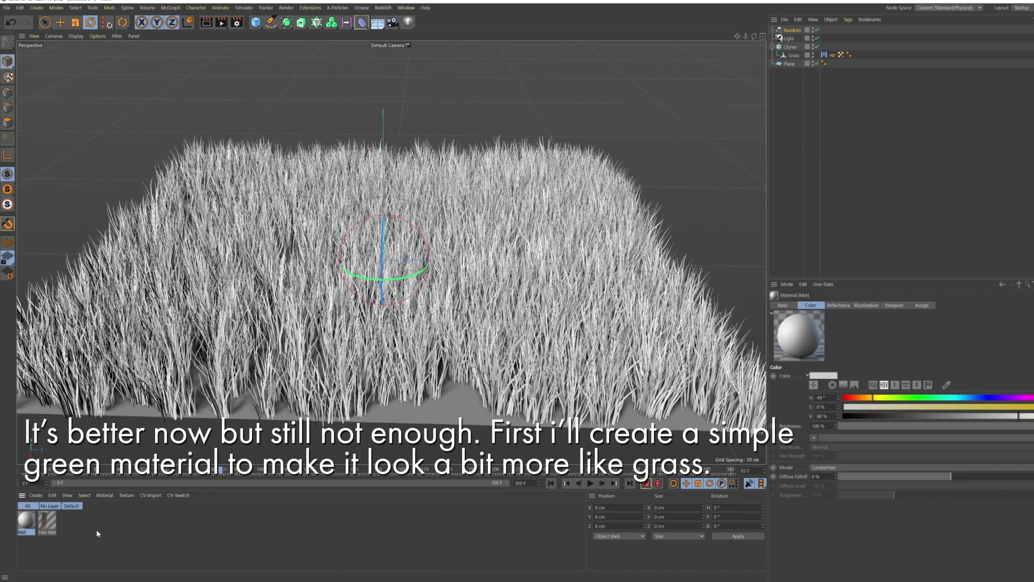
{"action": "double_click", "coordinate": [27, 522]}
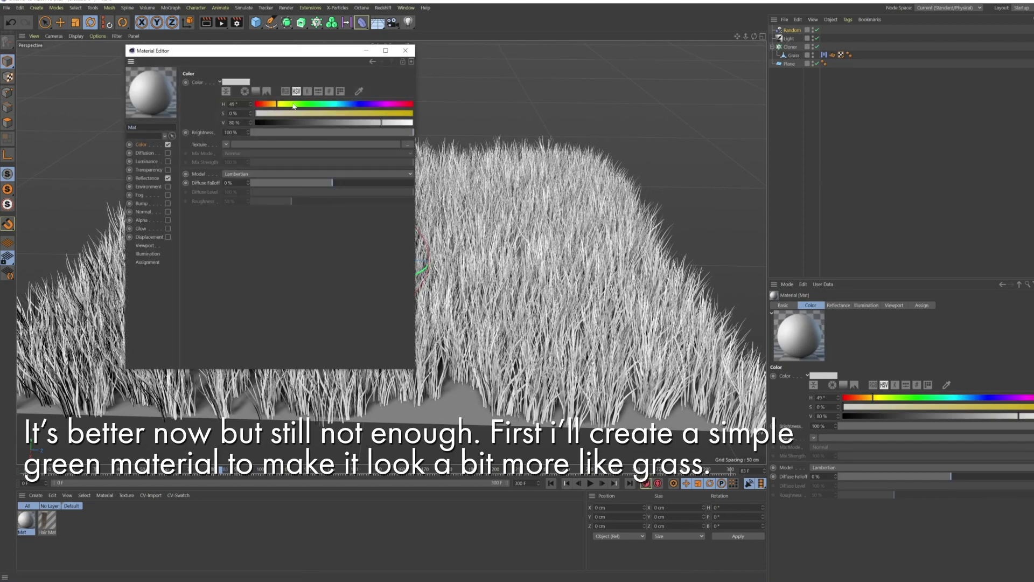
{"action": "left_click", "coordinate": [303, 104]}
{"action": "left_click_drag", "start_coordinate": [323, 113], "coordinate": [352, 123]}
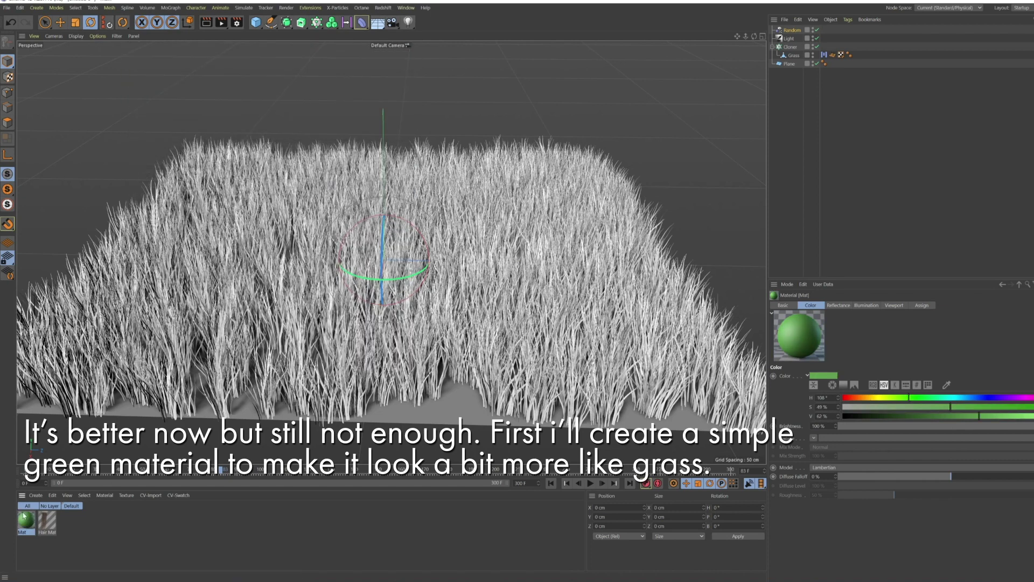
{"action": "left_click_drag", "start_coordinate": [815, 50], "coordinate": [816, 48]}
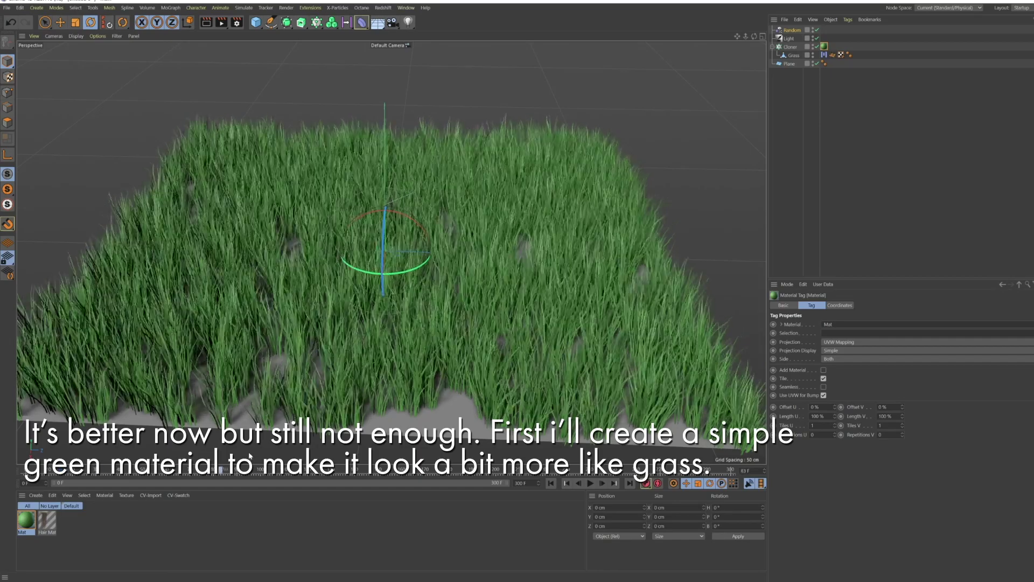
Step: Add a Plain effector to the Cloner with Position off and rotation P 90°
{"action": "left_click", "coordinate": [590, 483]}
{"action": "left_click", "coordinate": [590, 483]}
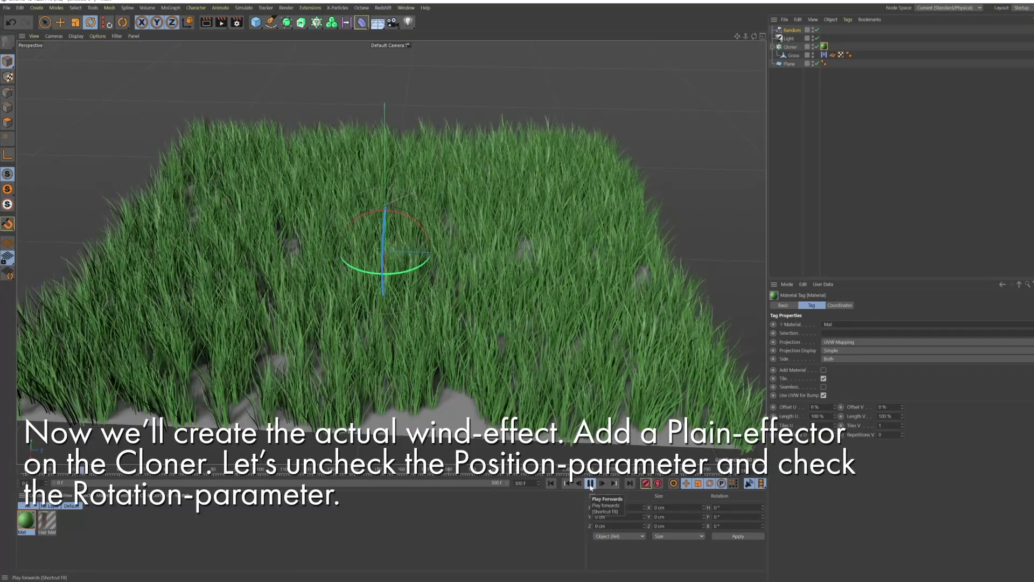
{"action": "left_click", "coordinate": [788, 47]}
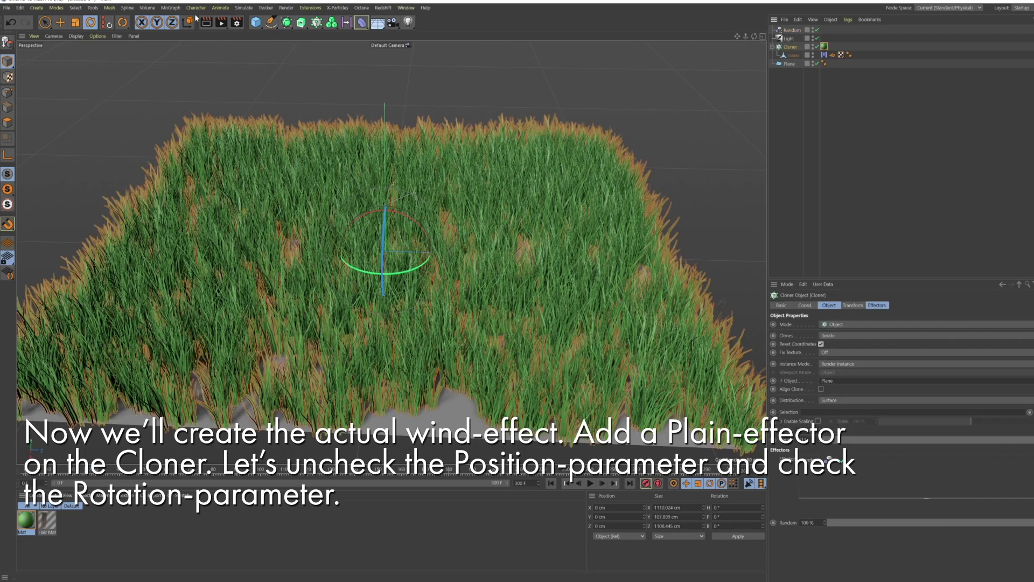
{"action": "left_click", "coordinate": [164, 9]}
{"action": "mouse_move", "coordinate": [179, 21]}
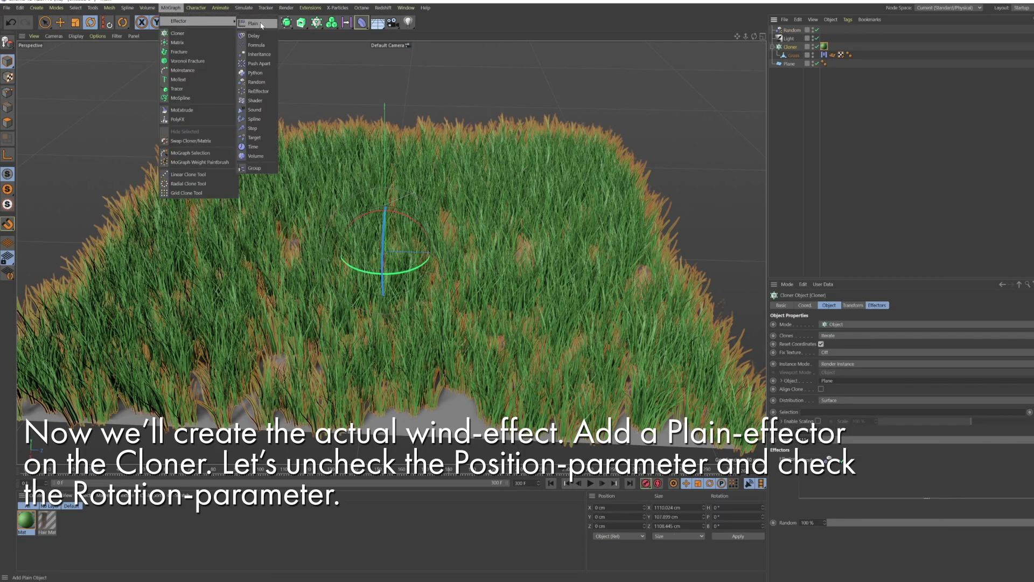
{"action": "left_click", "coordinate": [261, 25]}
{"action": "left_click", "coordinate": [804, 342]}
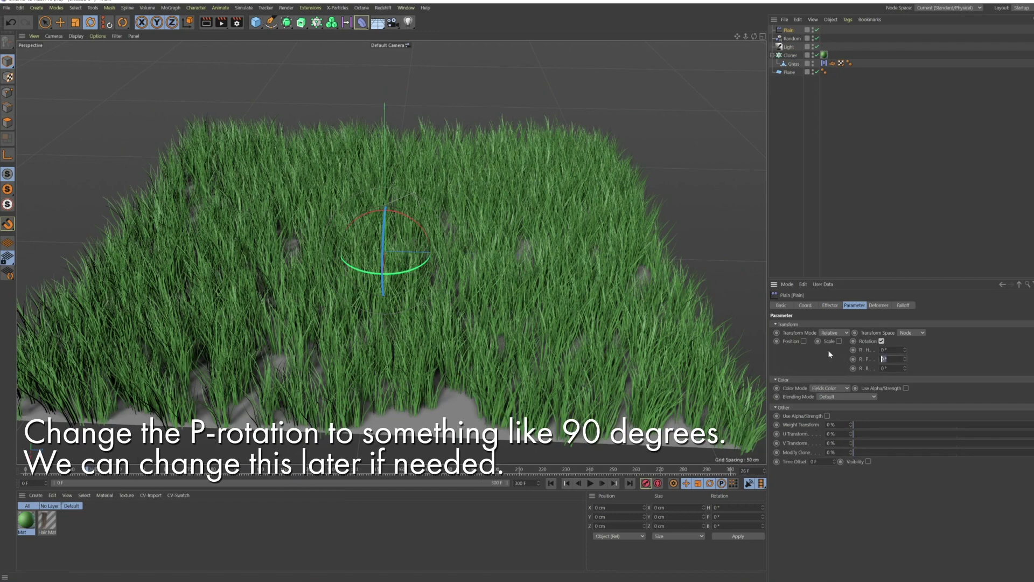
{"action": "type", "text": "90"}
{"action": "key", "text": "Return"}
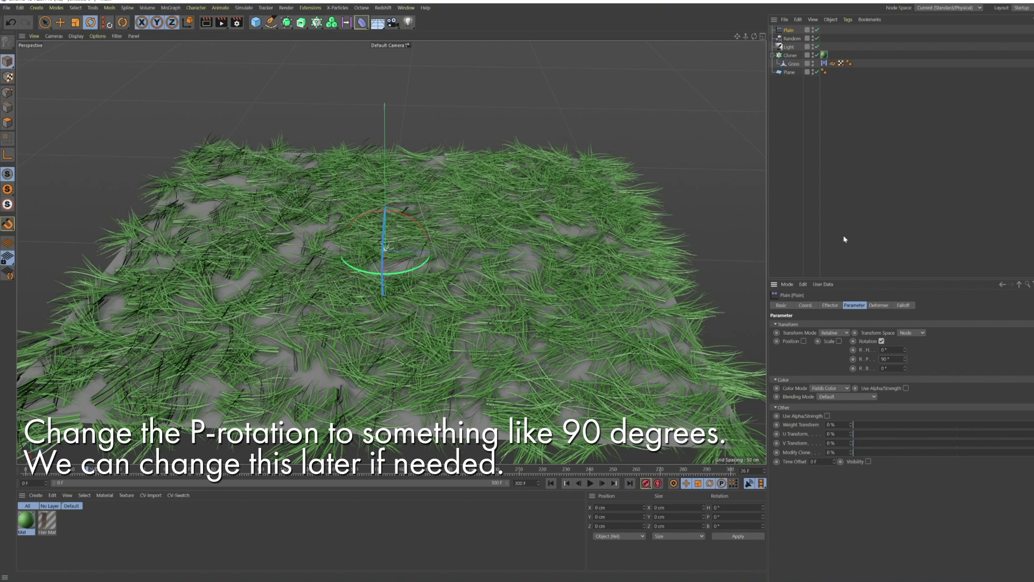
Step: Move the Plain effector above Random in the Cloner's effectors list
{"action": "mouse_move", "coordinate": [754, 36]}
{"action": "left_mouse_down"}
{"action": "mouse_move", "coordinate": [754, 86]}
{"action": "mouse_move", "coordinate": [754, 64]}
{"action": "left_mouse_up"}
{"action": "left_click", "coordinate": [792, 58]}
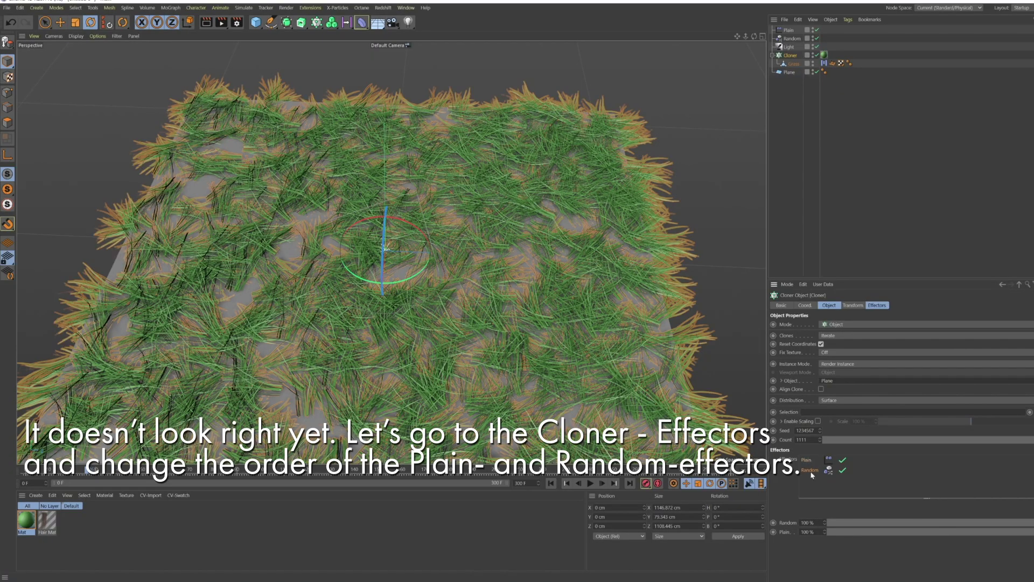
{"action": "left_click_drag", "start_coordinate": [811, 474], "coordinate": [810, 472]}
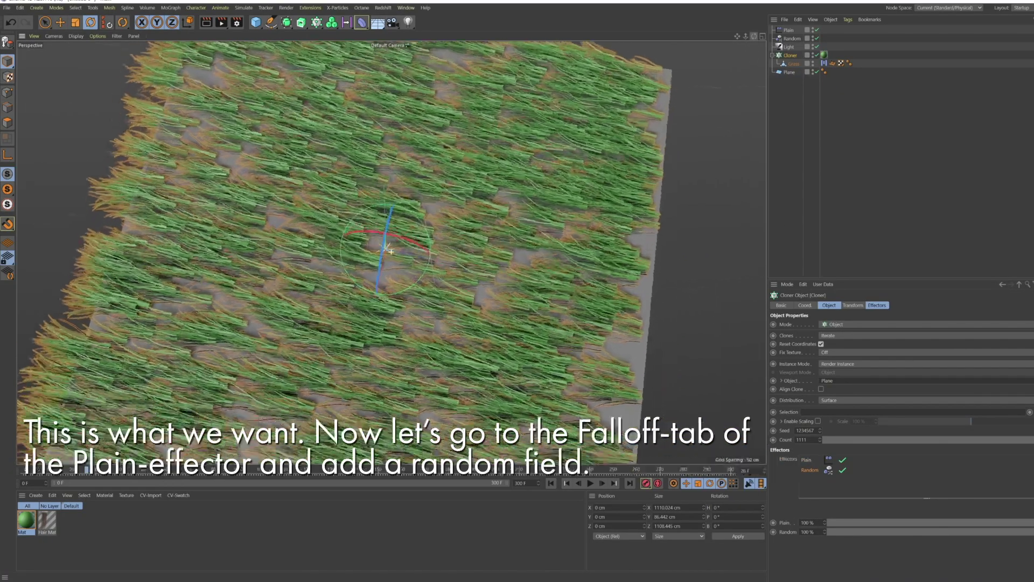
{"action": "left_click_drag", "start_coordinate": [390, 251], "coordinate": [390, 251], "text": "alt"}
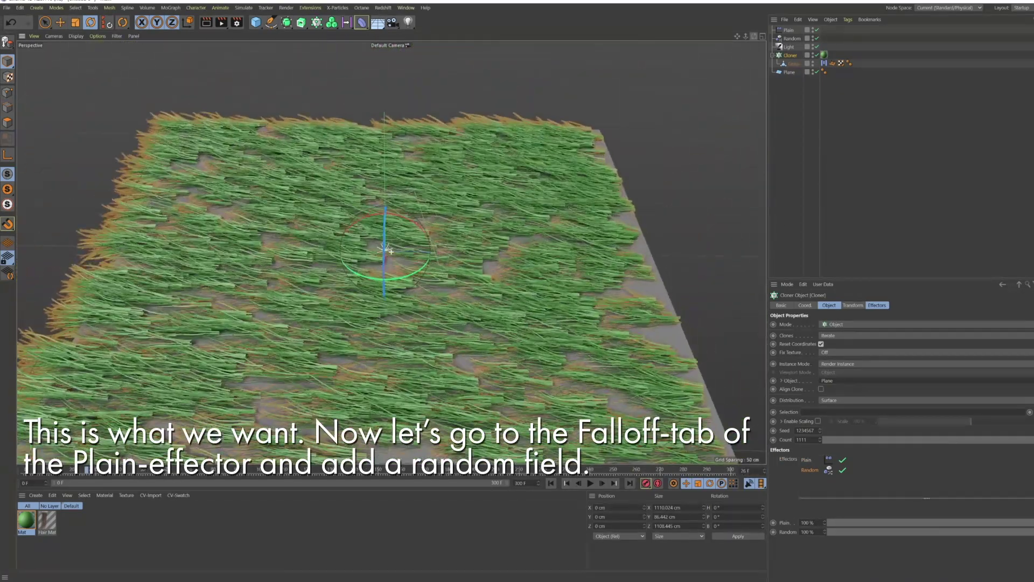
{"action": "left_click_drag", "start_coordinate": [737, 38], "coordinate": [675, 277]}
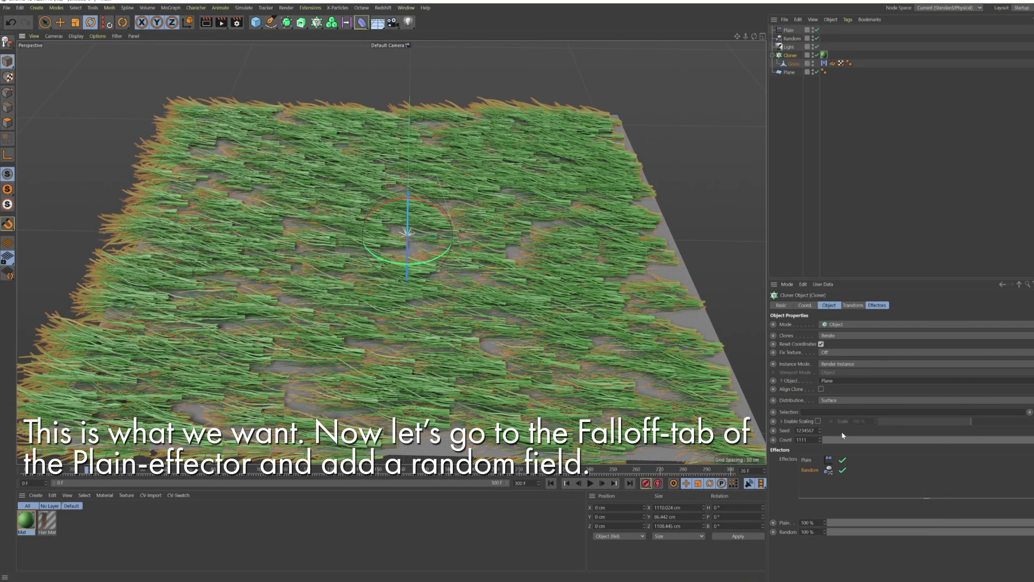
{"action": "left_click", "coordinate": [789, 30]}
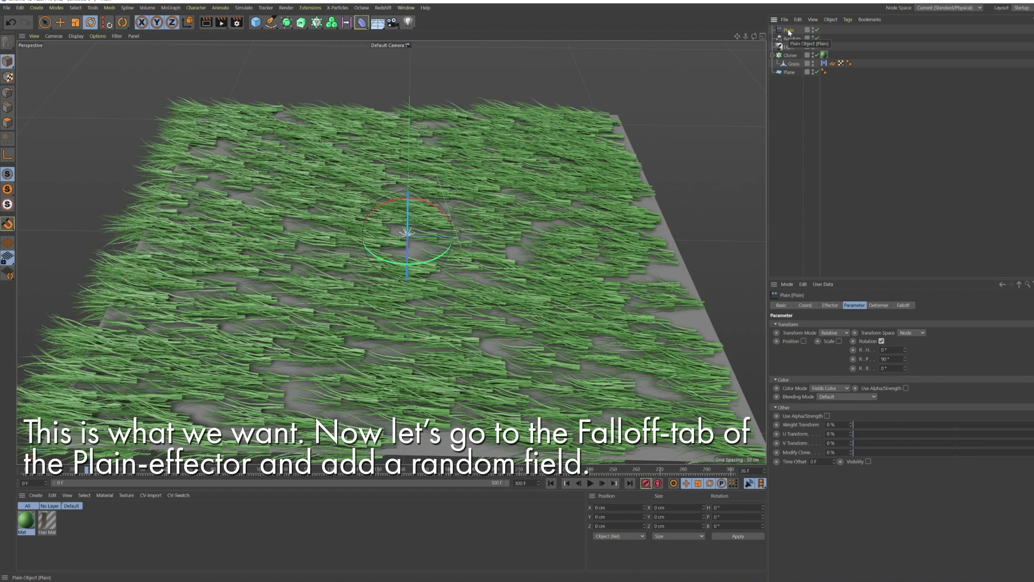
Step: Add a Random Field to Plain's falloff with scale 5555%, speed 100%, loop period 300, and preview it
{"action": "left_click", "coordinate": [906, 306]}
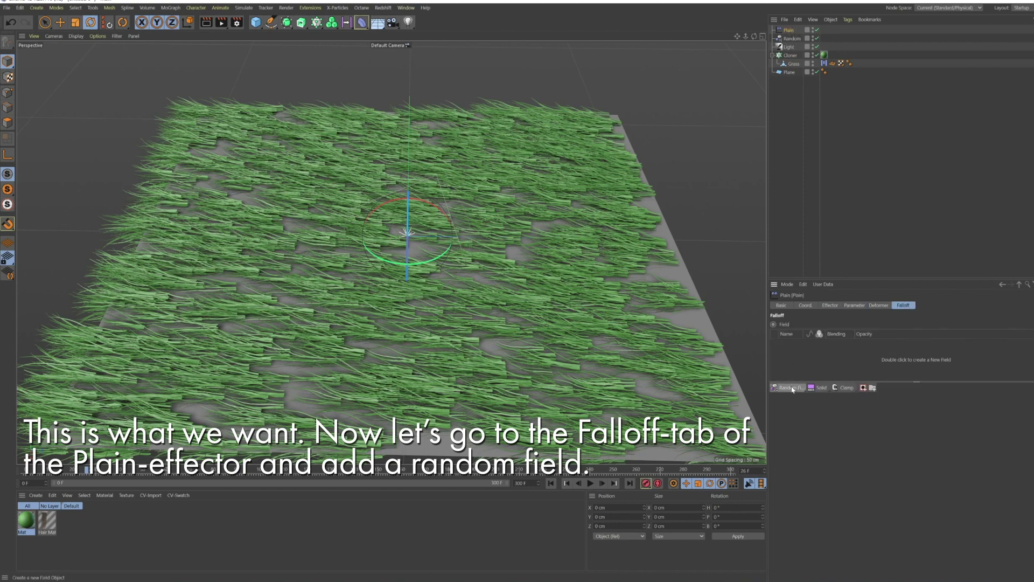
{"action": "left_click", "coordinate": [793, 388]}
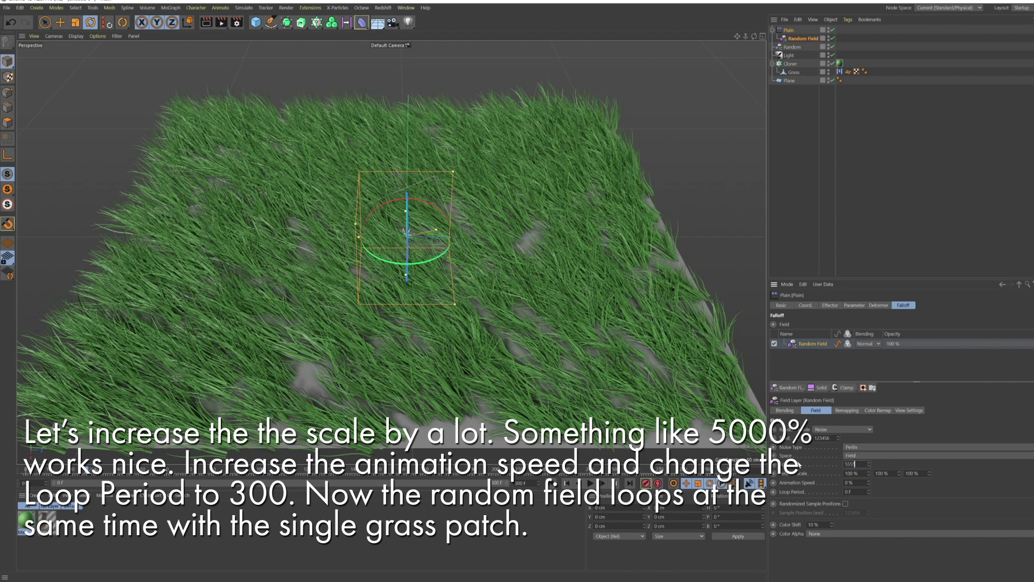
{"action": "key", "text": "Return"}
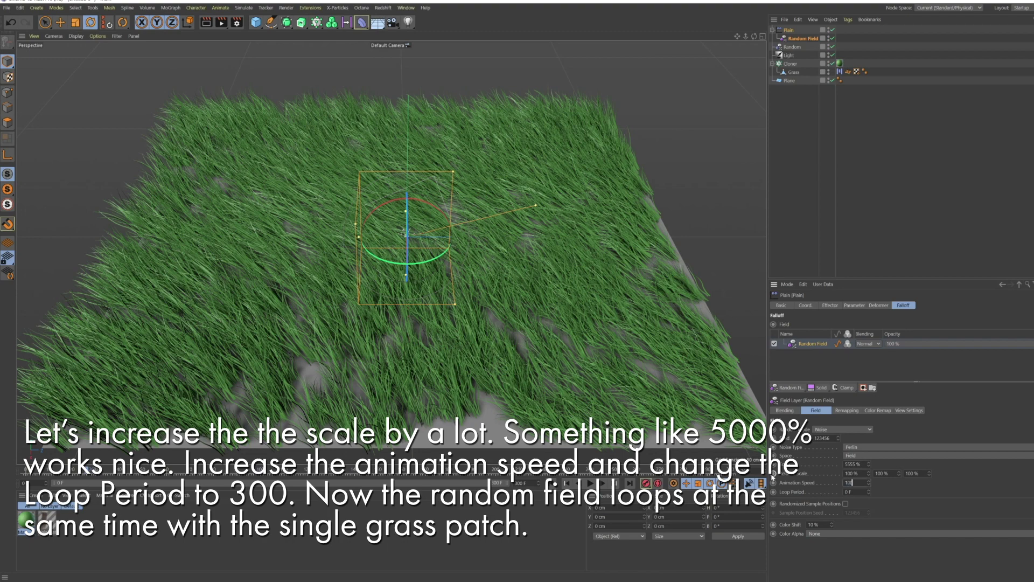
{"action": "key", "text": "Return"}
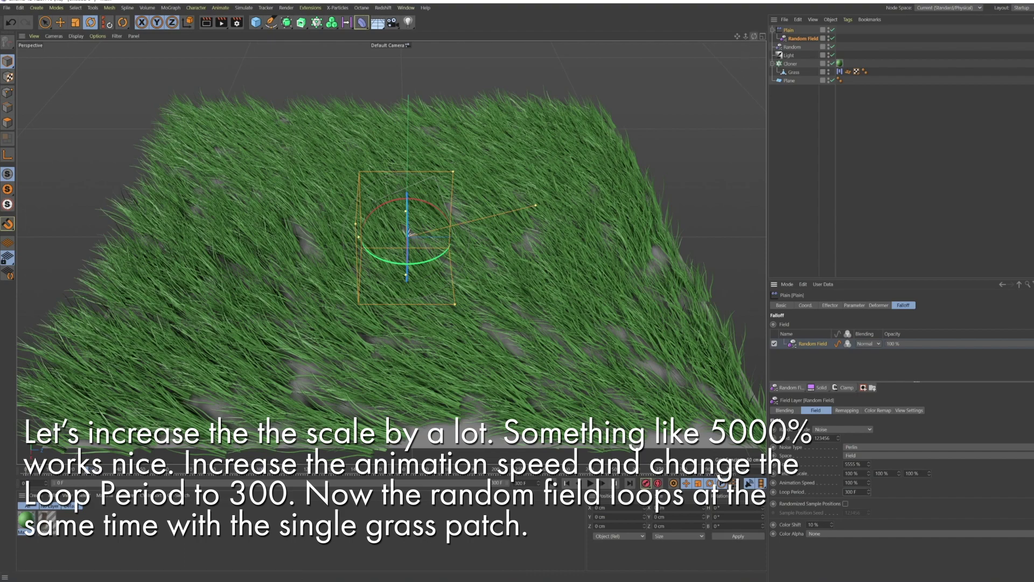
{"action": "key", "text": "Return"}
{"action": "left_click", "coordinate": [590, 483]}
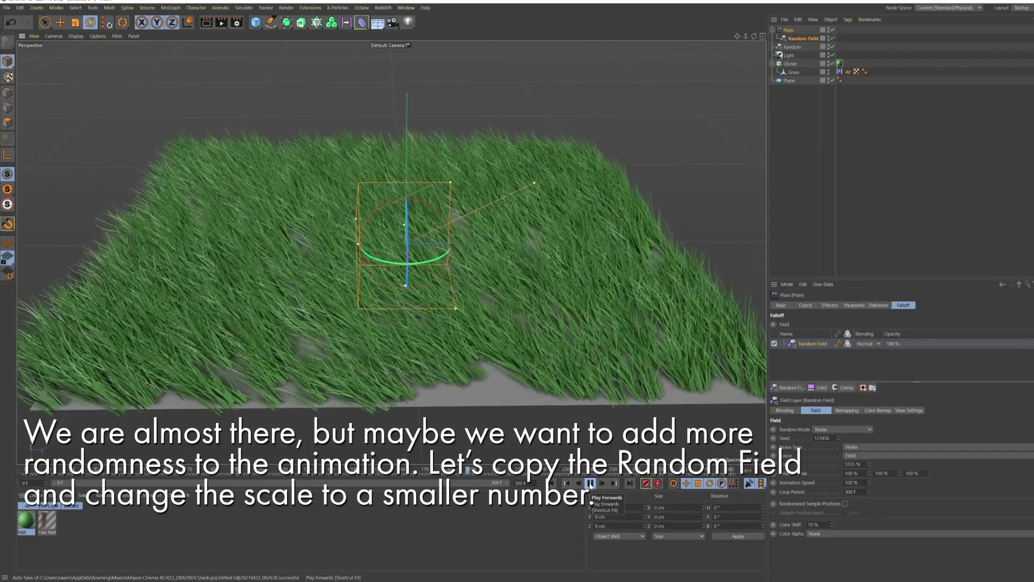
{"action": "left_click_drag", "start_coordinate": [377, 242], "coordinate": [391, 252], "text": "alt"}
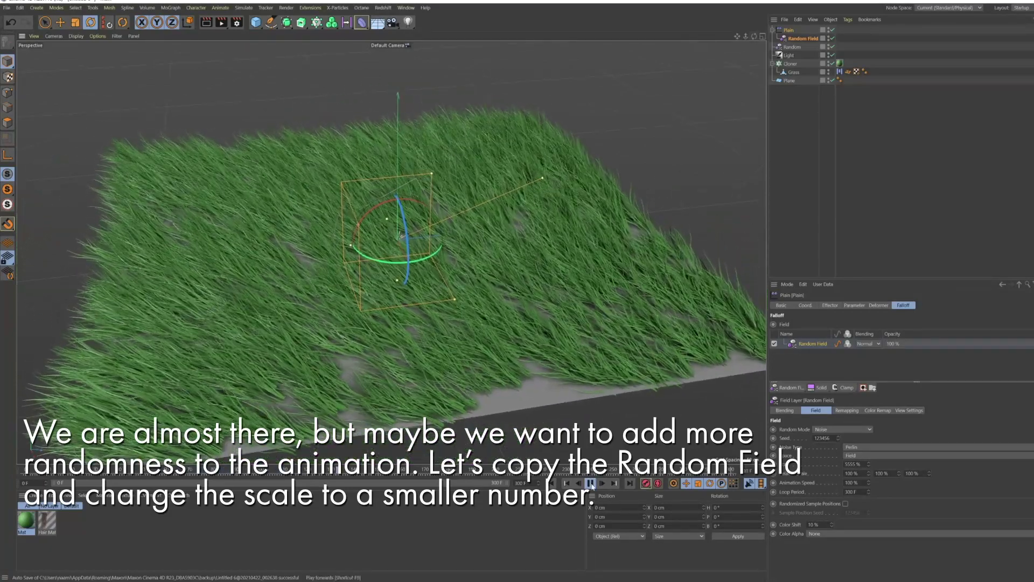
{"action": "key", "text": "F8"}
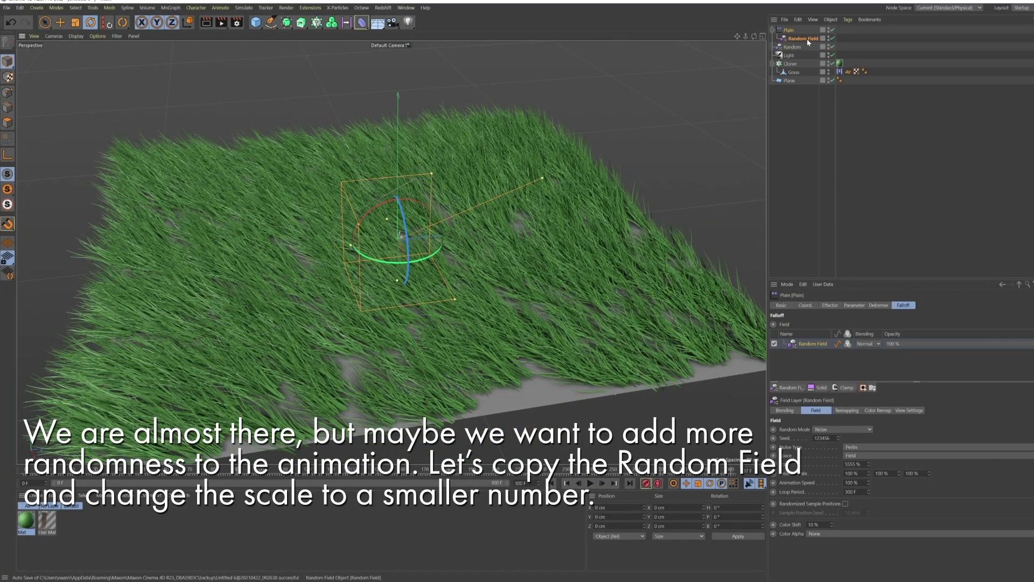
Step: Rename the Random Field to 'Random Large'
{"action": "left_click", "coordinate": [807, 40]}
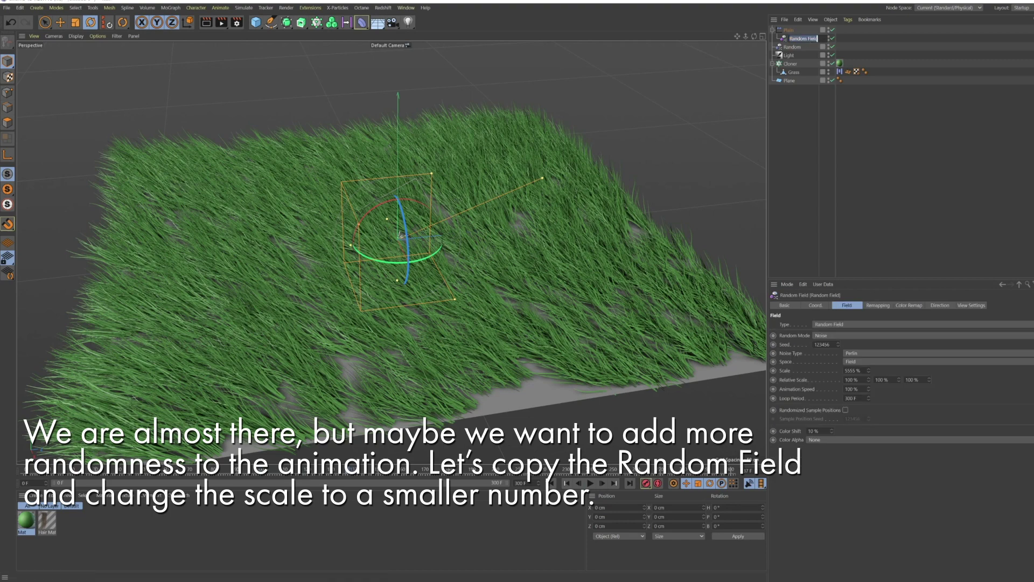
{"action": "type", "text": "L"}
{"action": "type", "text": "arge"}
{"action": "key", "text": "Return"}
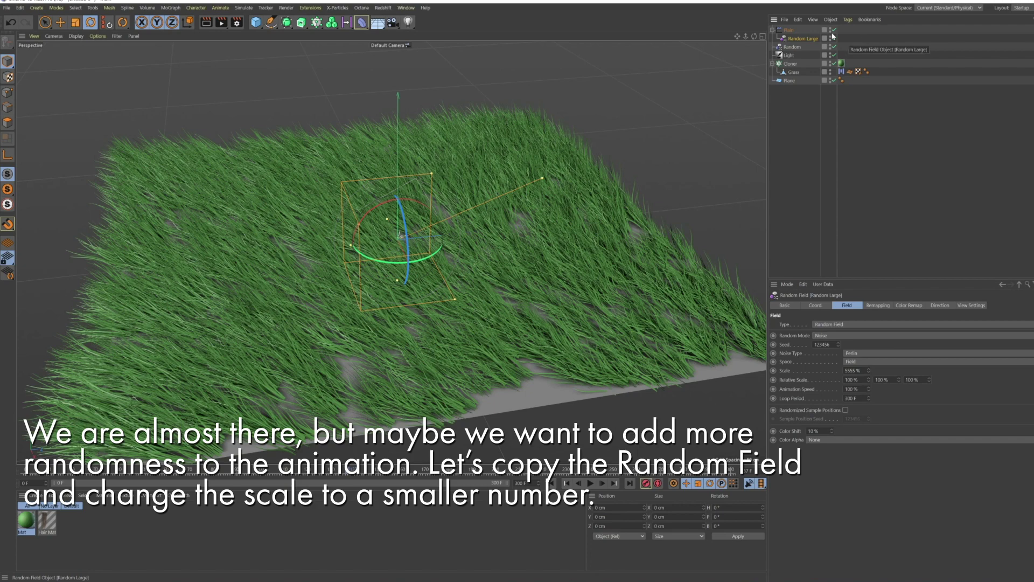
Step: Duplicate it as 'Random Small' with its scale reduced to 555%
{"action": "left_click_drag", "start_coordinate": [792, 34], "coordinate": [802, 38], "text": "ctrl"}
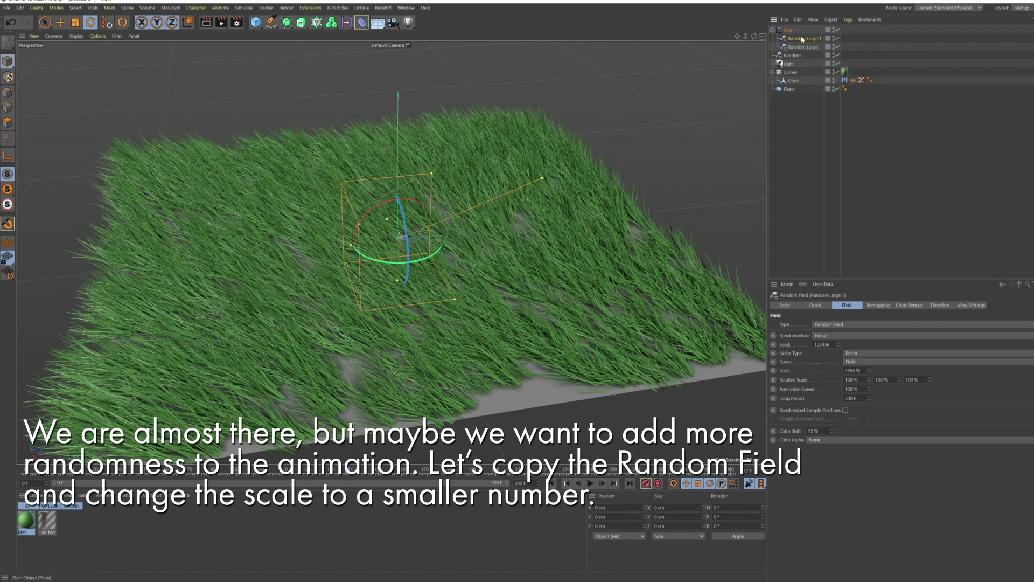
{"action": "double_click", "coordinate": [806, 39]}
{"action": "type", "text": "Small"}
{"action": "key", "text": "Return"}
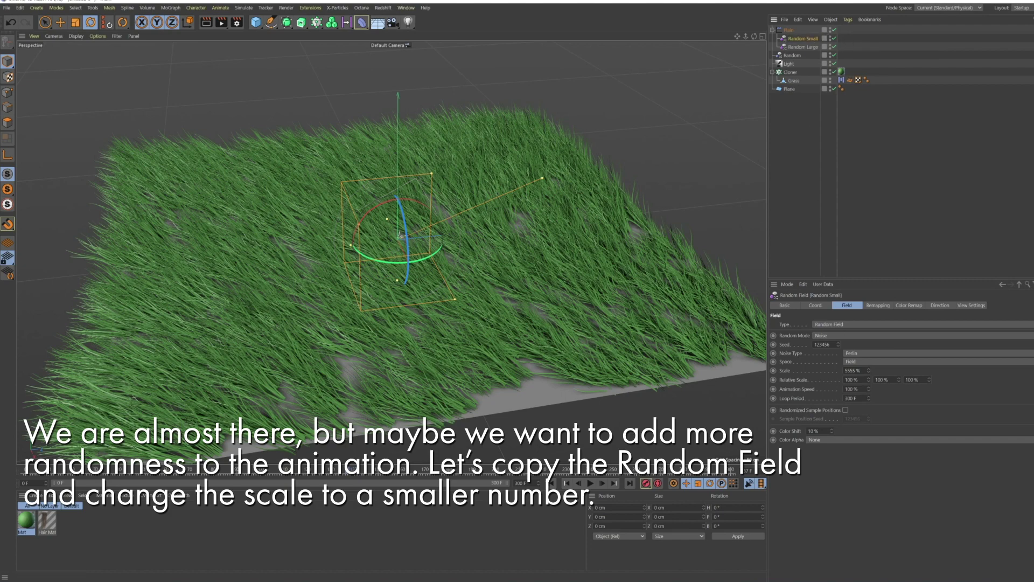
{"action": "type", "text": "555"}
{"action": "key", "text": "Return"}
{"action": "left_click", "coordinate": [789, 30]}
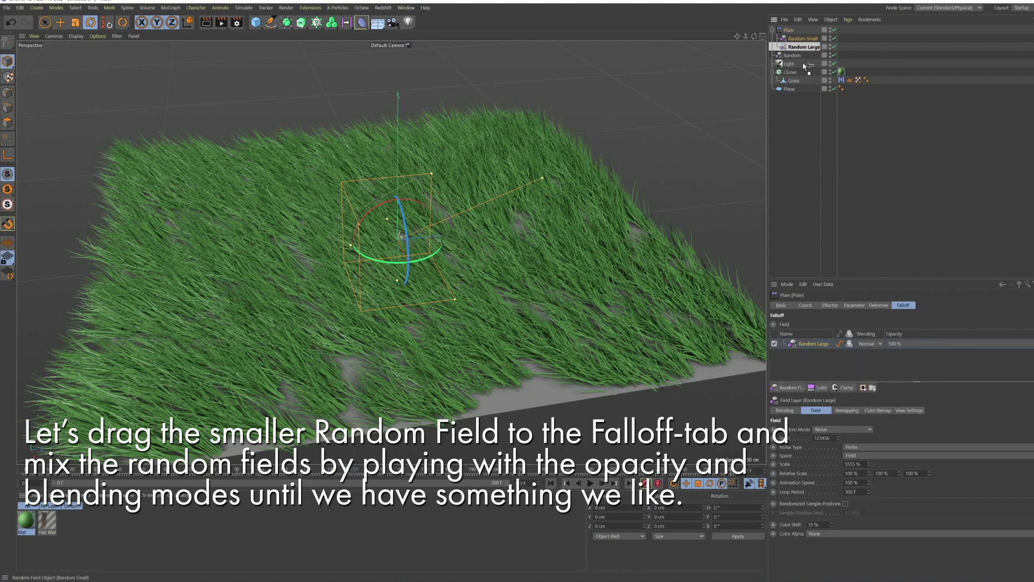
Step: Blend Random Small over Random Large in Overlay mode at about 52% opacity, then play the animation
{"action": "left_click_drag", "start_coordinate": [809, 343], "coordinate": [809, 344]}
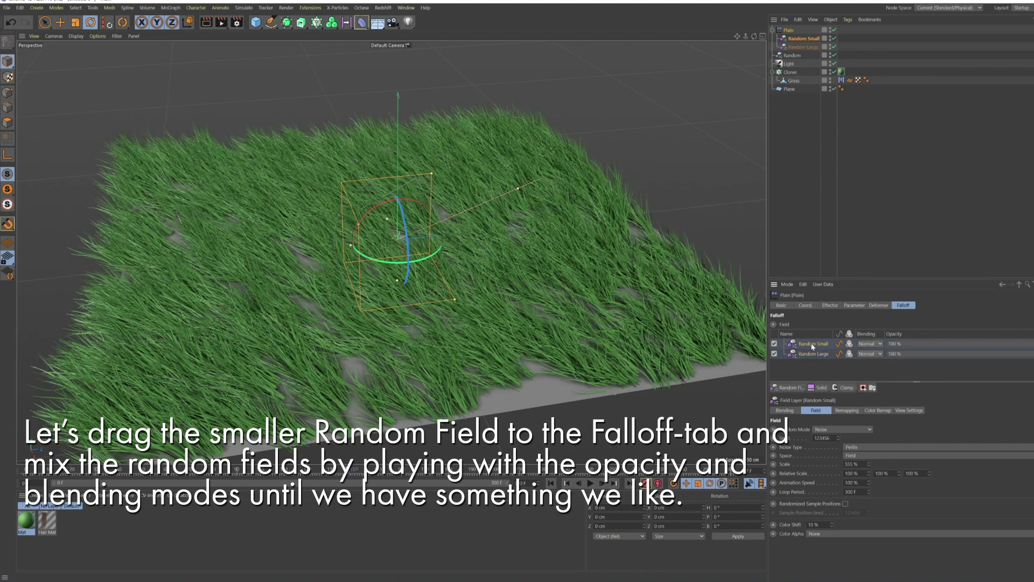
{"action": "left_click", "coordinate": [873, 345]}
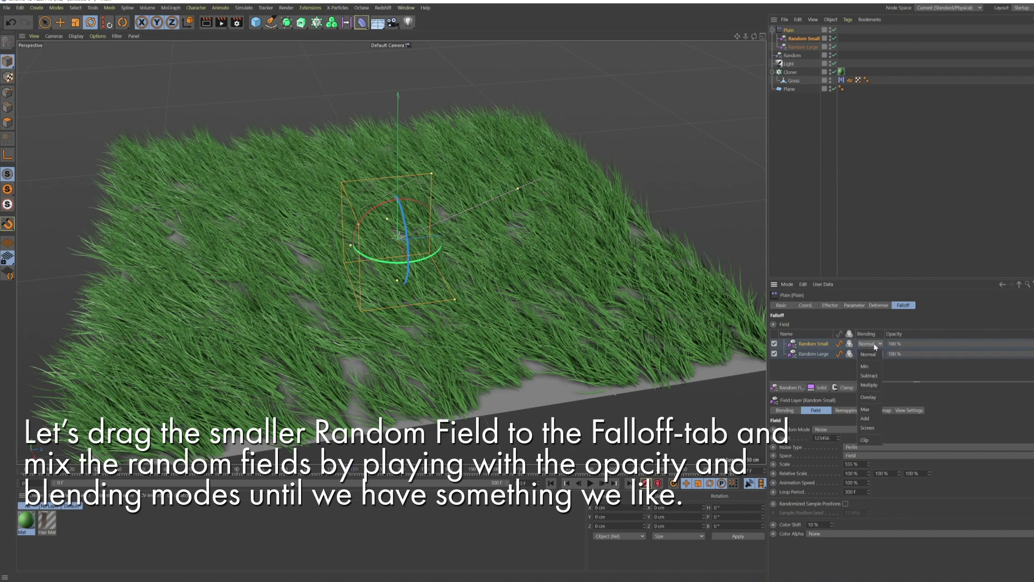
{"action": "left_click", "coordinate": [868, 397]}
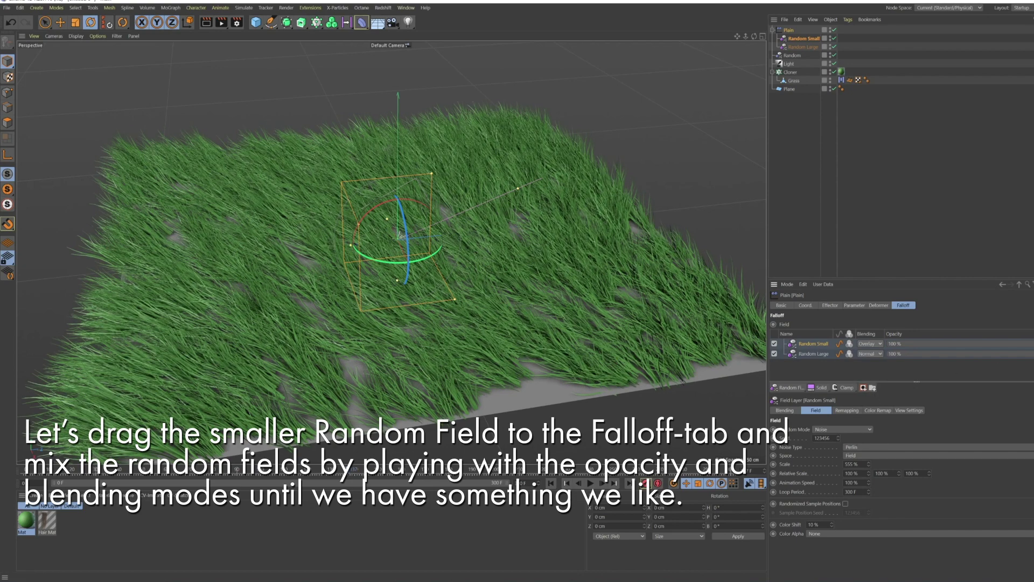
{"action": "left_click", "coordinate": [978, 344]}
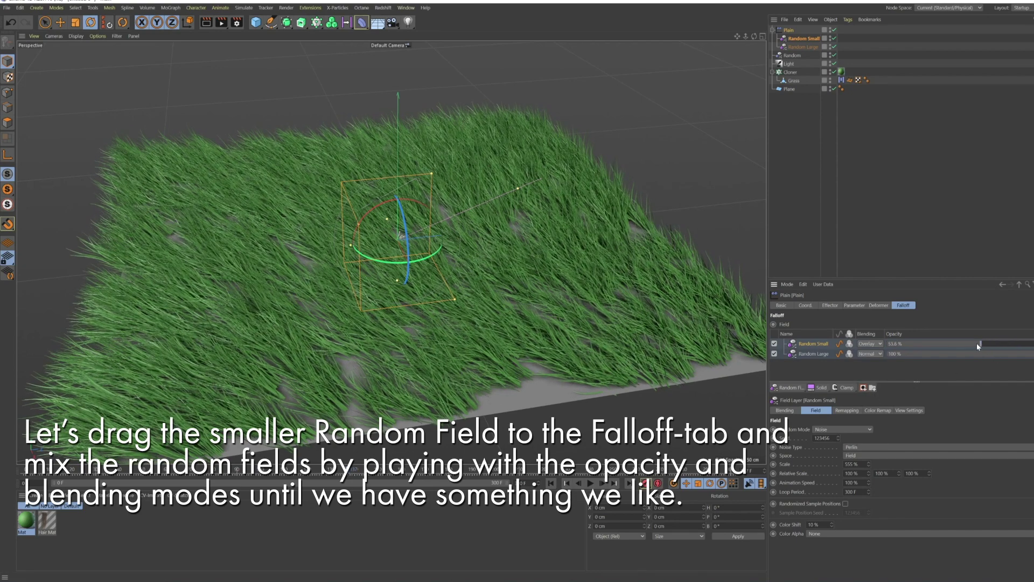
{"action": "left_click", "coordinate": [590, 483]}
{"action": "left_click_drag", "start_coordinate": [754, 60], "coordinate": [754, 43], "text": "alt"}
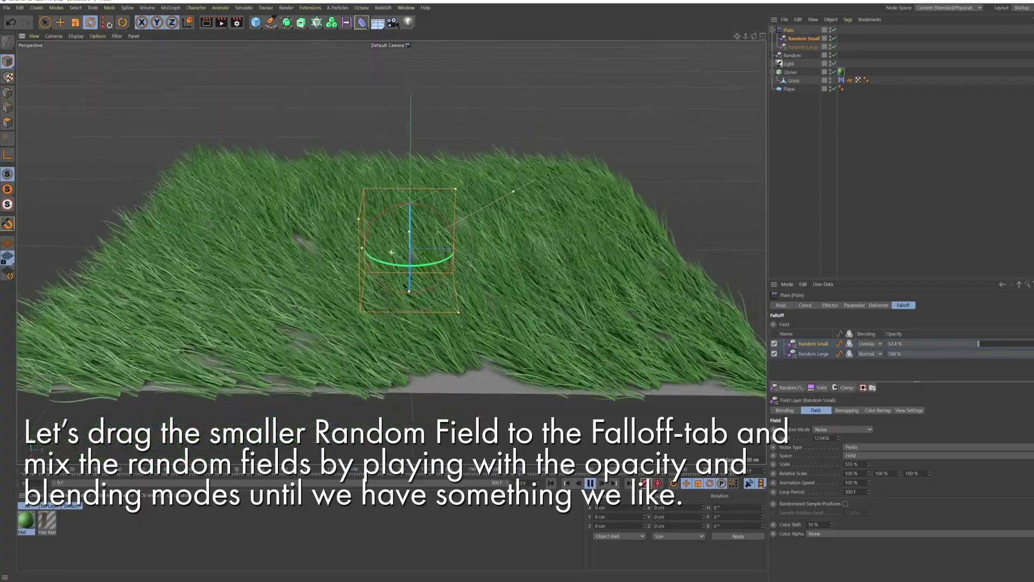
{"action": "left_click_drag", "start_coordinate": [643, 189], "coordinate": [643, 205], "text": "alt"}
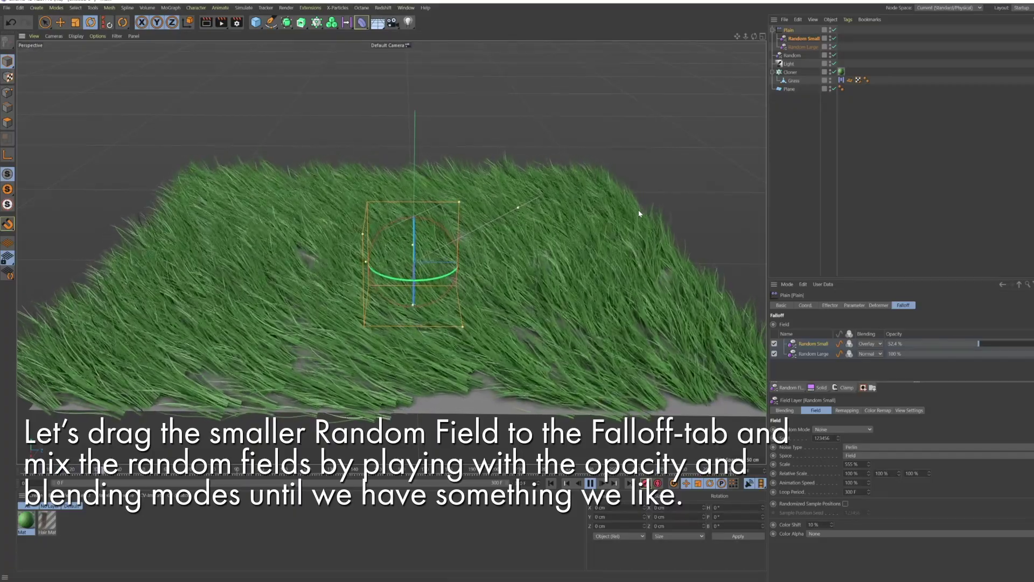
{"action": "left_click", "coordinate": [748, 182]}
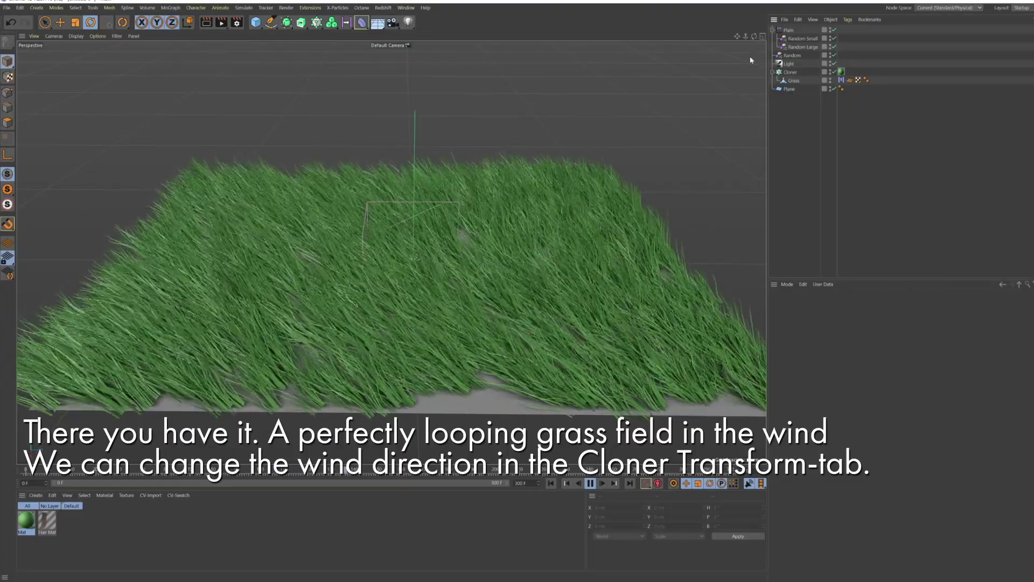
Step: Set the Cloner's transform heading R.H to 178° to change the wind direction
{"action": "left_click_drag", "start_coordinate": [757, 187], "coordinate": [700, 186], "text": "alt"}
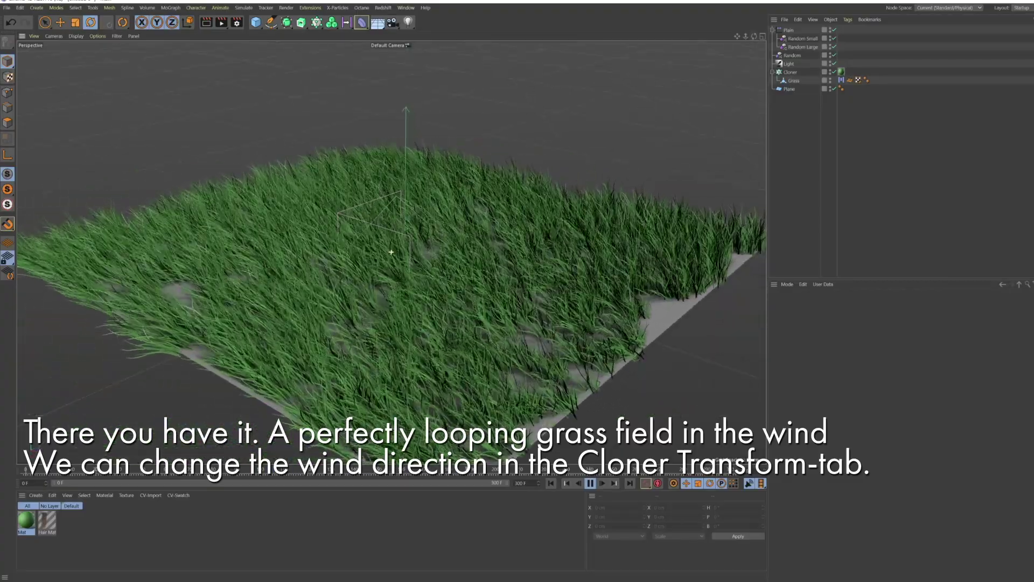
{"action": "mouse_move", "coordinate": [431, 243]}
{"action": "left_mouse_down", "text": "alt"}
{"action": "mouse_move", "coordinate": [350, 253]}
{"action": "mouse_move", "coordinate": [323, 215]}
{"action": "left_mouse_up", "text": "alt"}
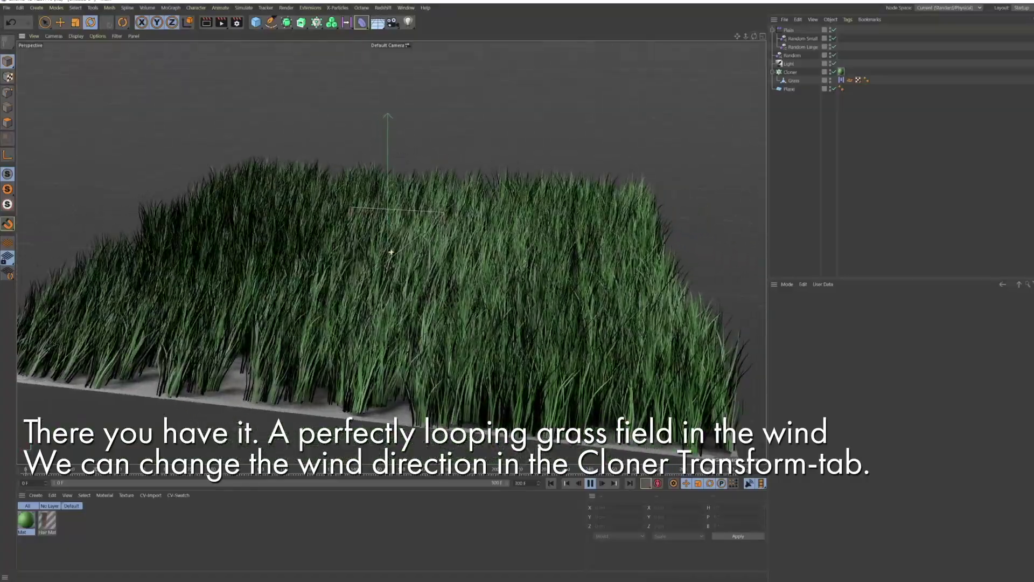
{"action": "mouse_move", "coordinate": [391, 252]}
{"action": "left_mouse_down", "text": "alt"}
{"action": "mouse_move", "coordinate": [391, 280]}
{"action": "mouse_move", "coordinate": [366, 237]}
{"action": "mouse_move", "coordinate": [391, 240]}
{"action": "left_mouse_up", "text": "alt"}
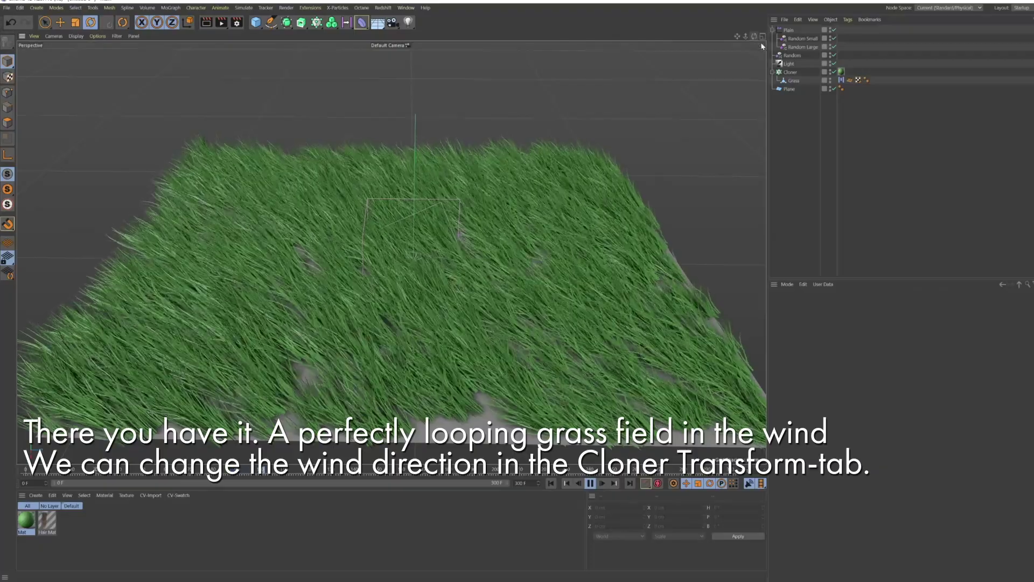
{"action": "left_click", "coordinate": [790, 71]}
{"action": "left_click", "coordinate": [853, 305]}
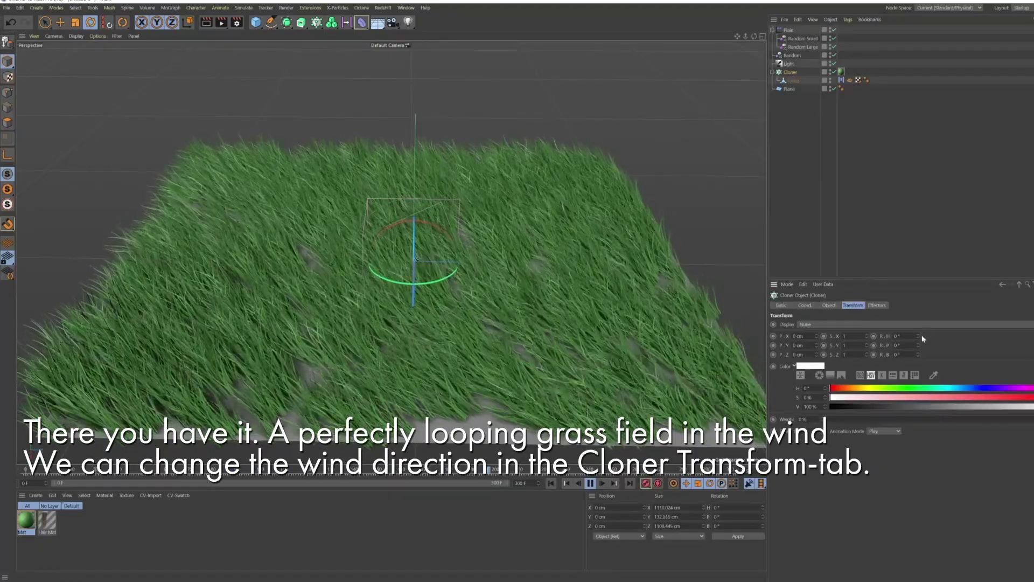
{"action": "mouse_move", "coordinate": [919, 335]}
{"action": "left_mouse_down"}
{"action": "mouse_move", "coordinate": [919, 301]}
{"action": "mouse_move", "coordinate": [918, 323]}
{"action": "left_mouse_up"}
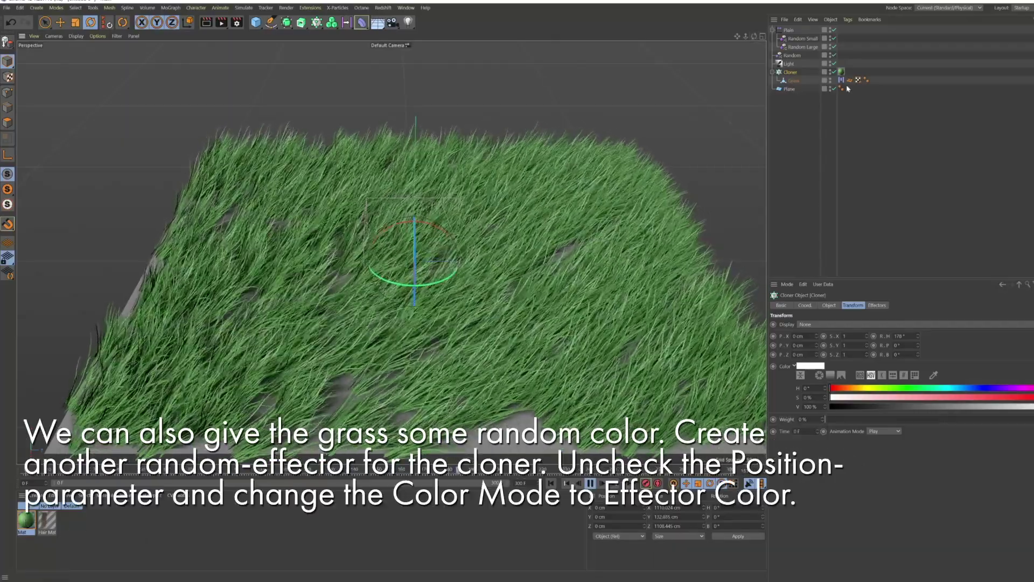
Step: Add a second Random effector with Position off and Color Mode Effector Color, then open Mat
{"action": "left_click", "coordinate": [202, 9]}
{"action": "mouse_move", "coordinate": [170, 8]}
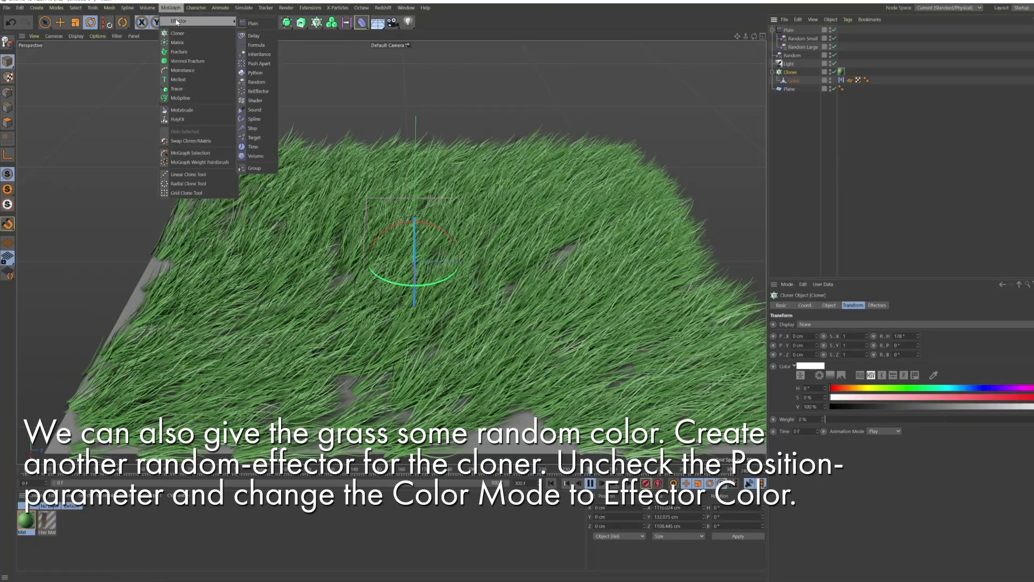
{"action": "left_click", "coordinate": [256, 84]}
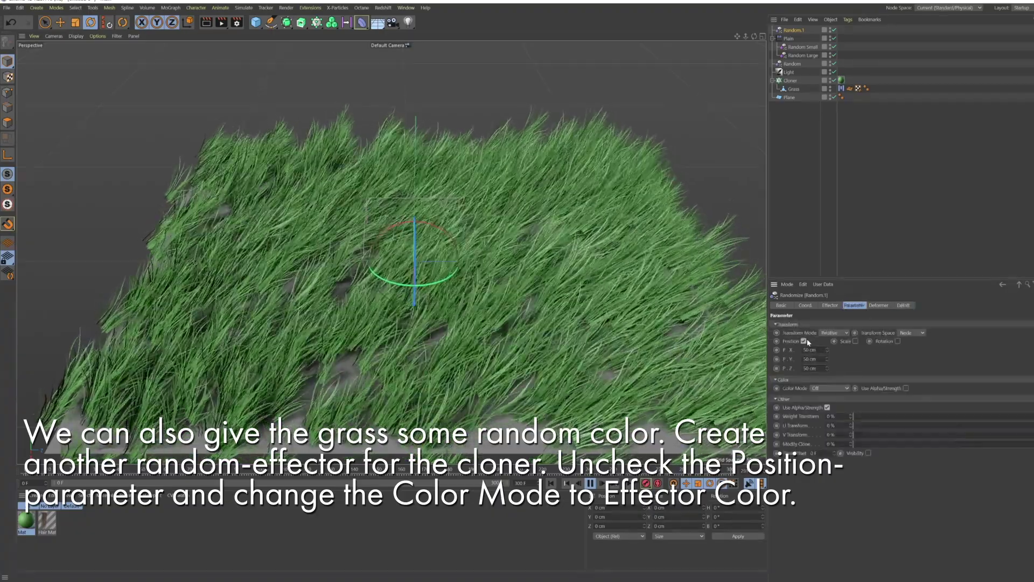
{"action": "left_click", "coordinate": [804, 341]}
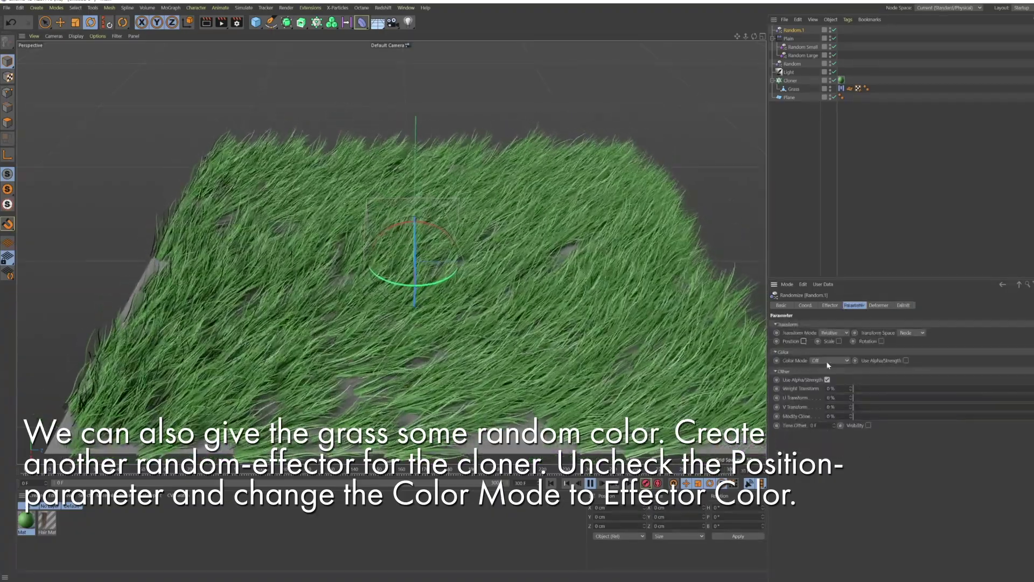
{"action": "left_click", "coordinate": [827, 361]}
{"action": "left_click", "coordinate": [830, 378]}
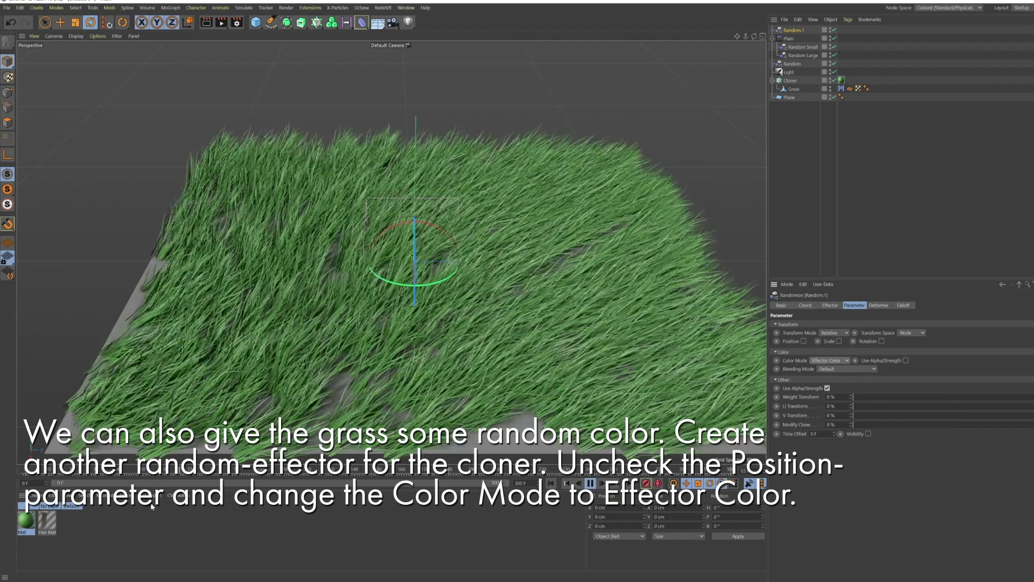
{"action": "left_click", "coordinate": [25, 523]}
{"action": "double_click", "coordinate": [26, 522]}
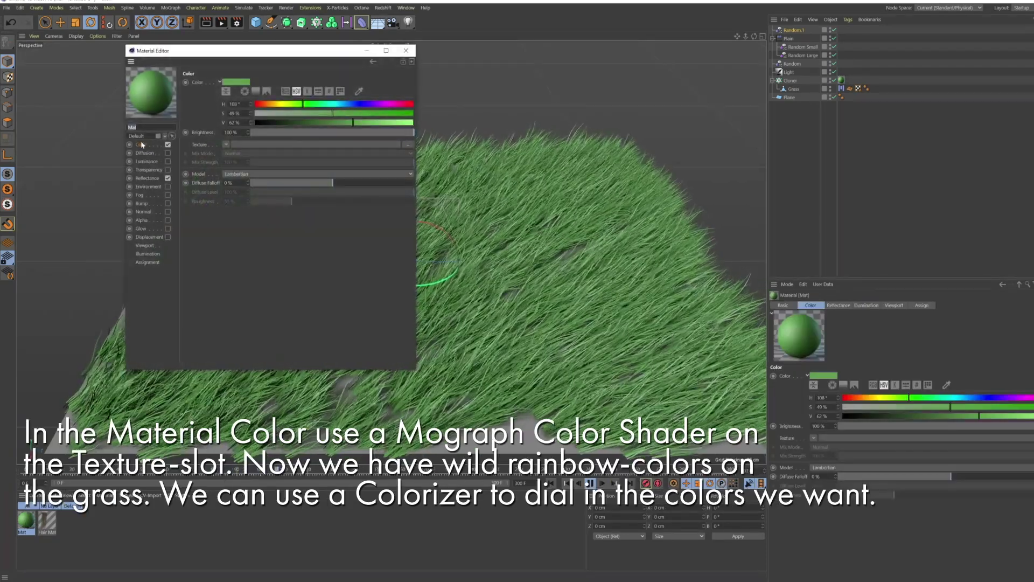
Step: Load a MoGraph Color Shader into Mat's color texture and wrap it in a Colorizer
{"action": "left_click", "coordinate": [225, 145]}
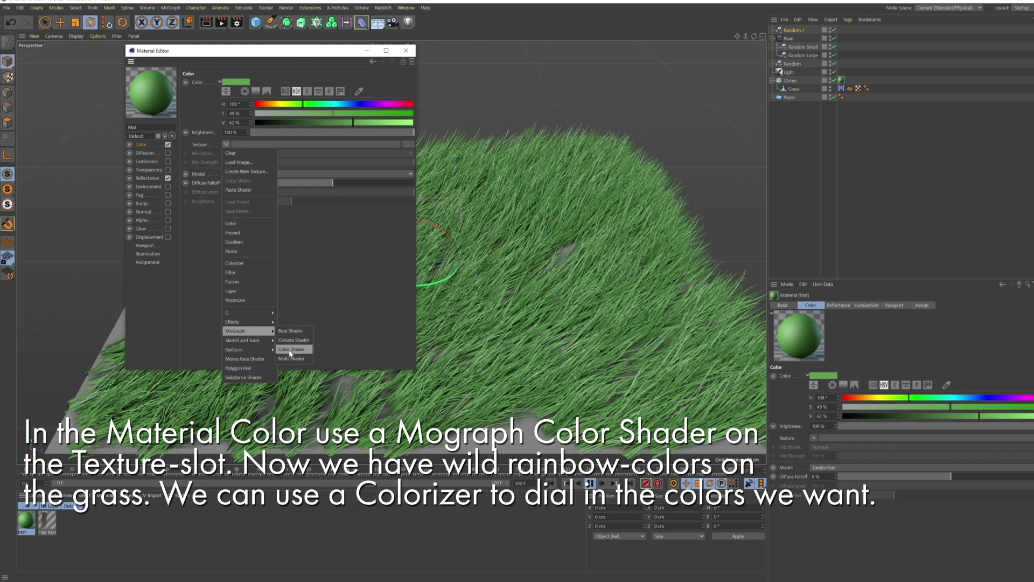
{"action": "left_click", "coordinate": [289, 351]}
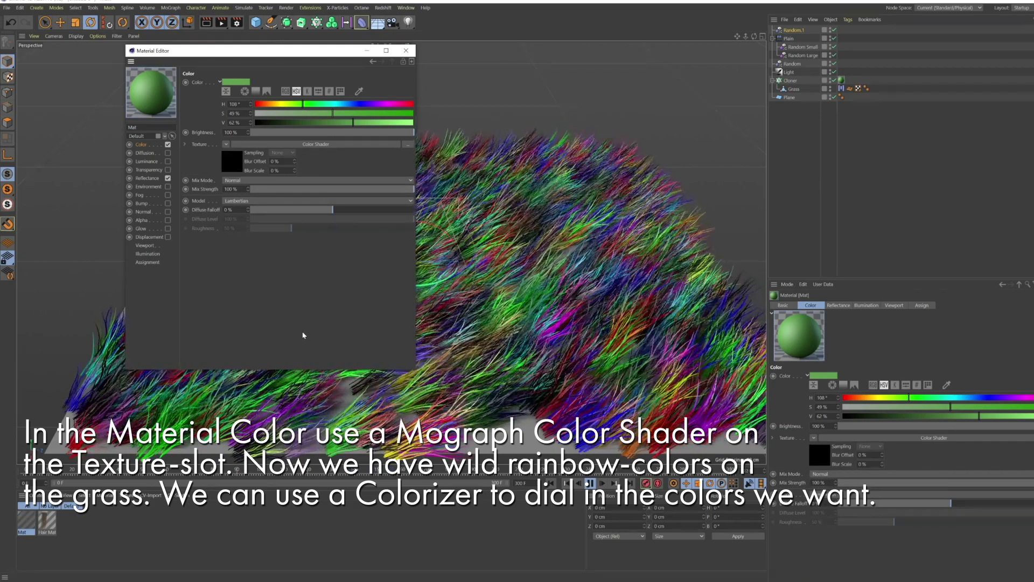
{"action": "left_click_drag", "start_coordinate": [329, 56], "coordinate": [928, 114]}
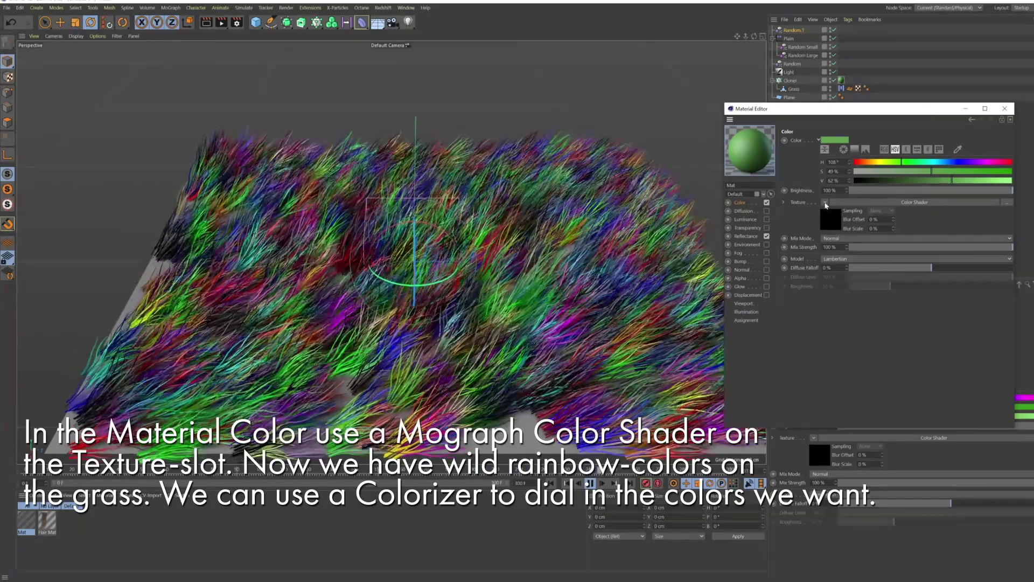
{"action": "left_click", "coordinate": [825, 204]}
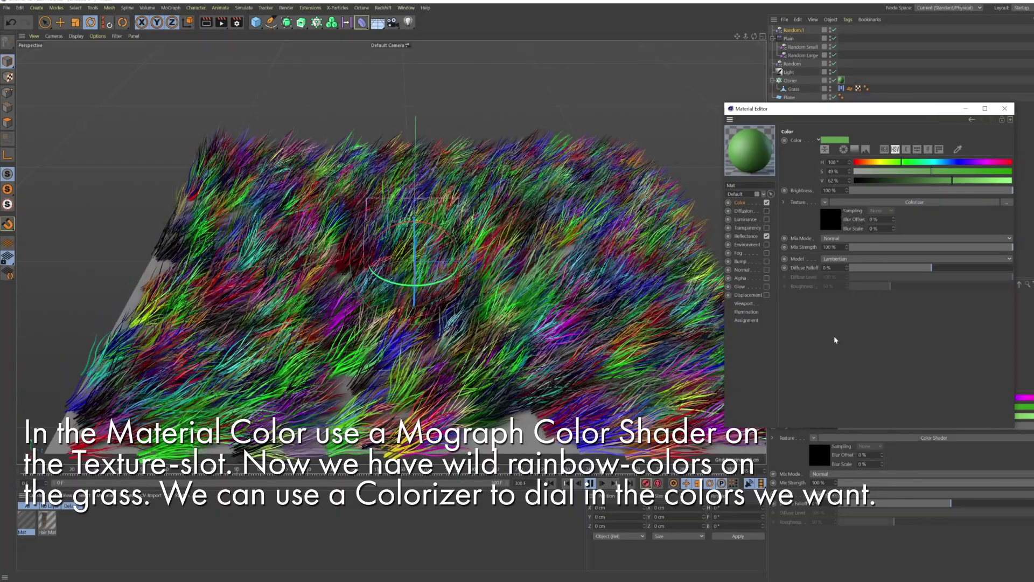
{"action": "left_click", "coordinate": [914, 202]}
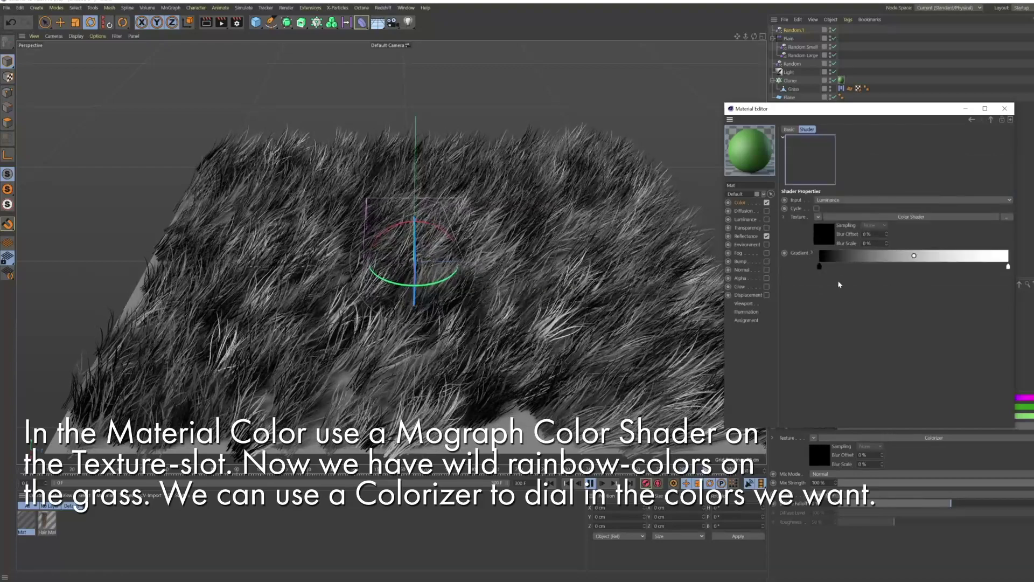
Step: Set the Colorizer gradient's three knots to dark, mid and light green
{"action": "double_click", "coordinate": [819, 266]}
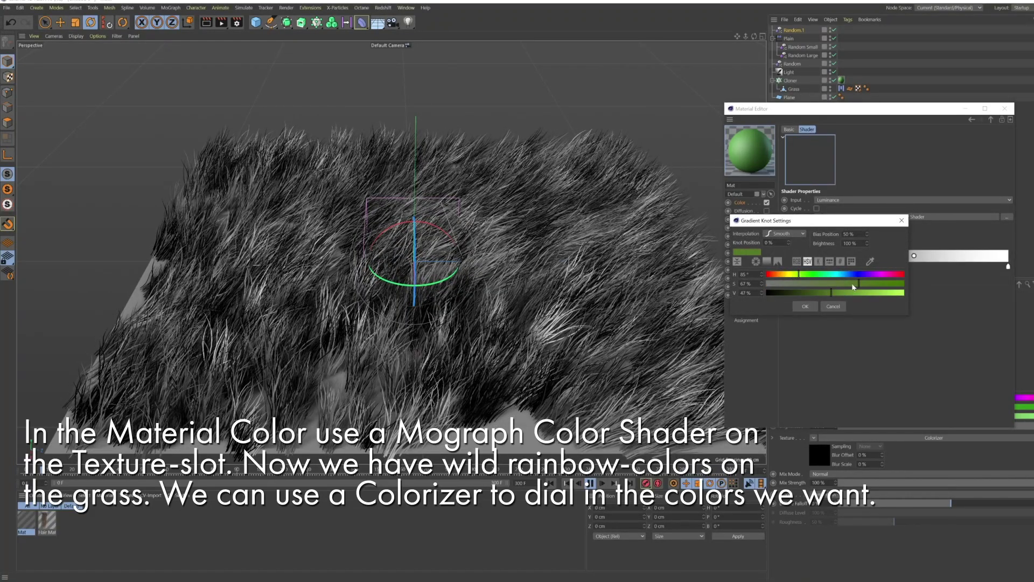
{"action": "left_click", "coordinate": [806, 306]}
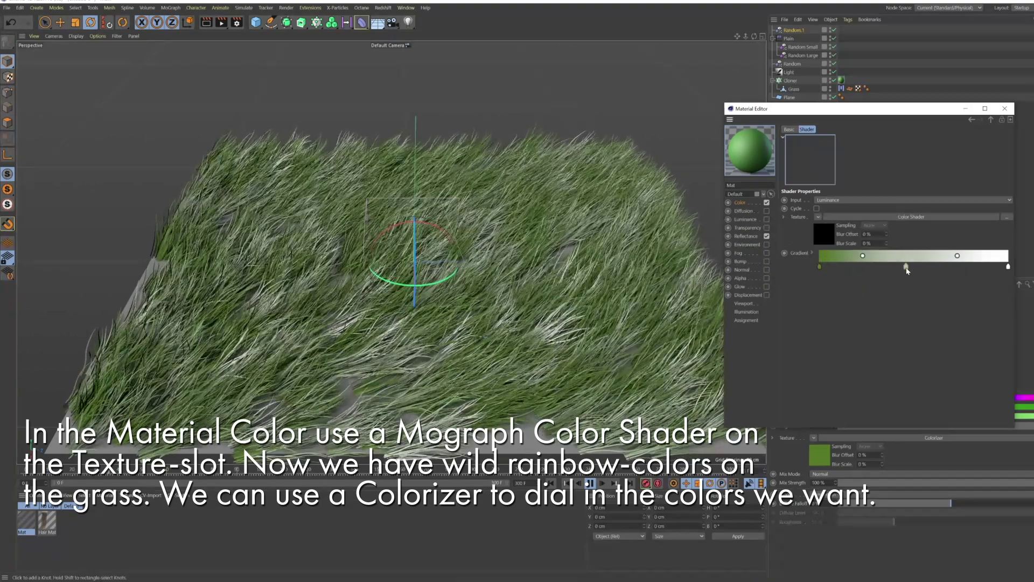
{"action": "double_click", "coordinate": [907, 267]}
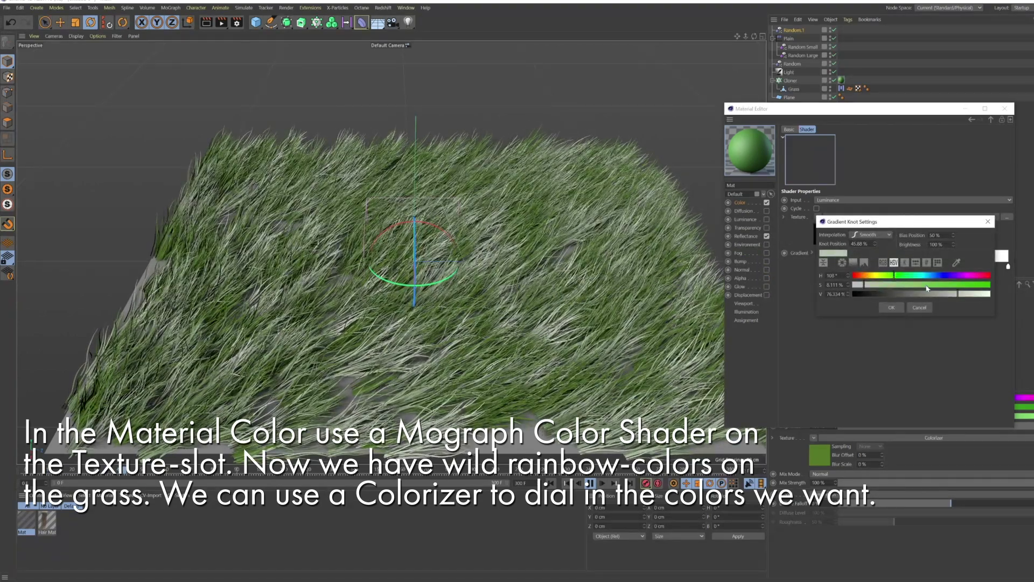
{"action": "left_click", "coordinate": [892, 308]}
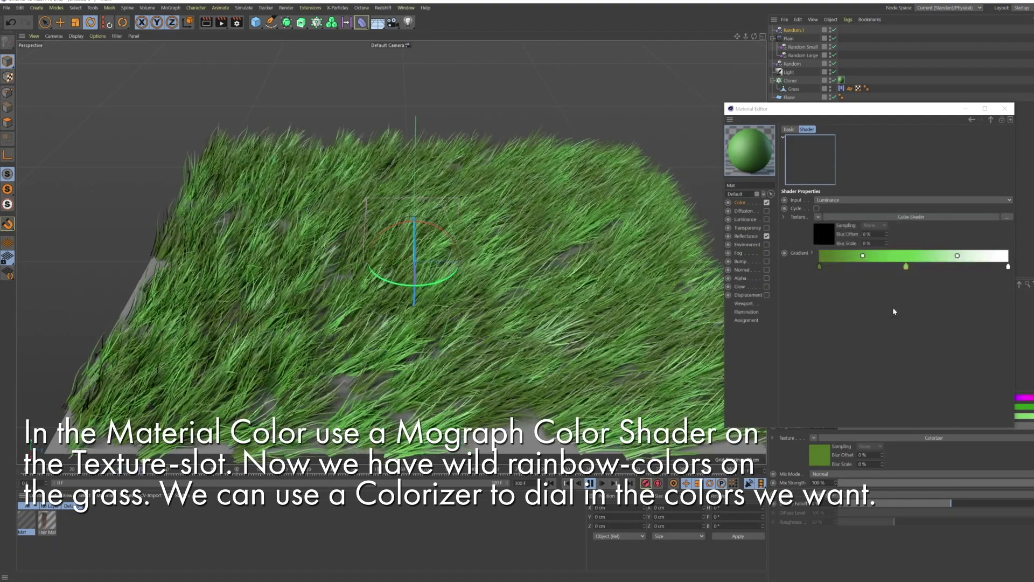
{"action": "double_click", "coordinate": [1007, 266]}
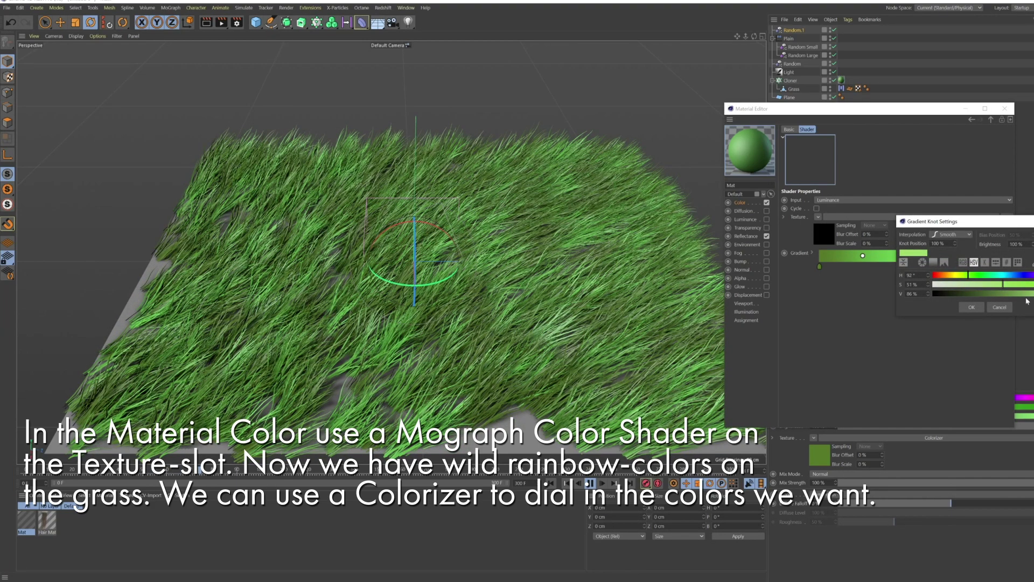
{"action": "left_click", "coordinate": [973, 308]}
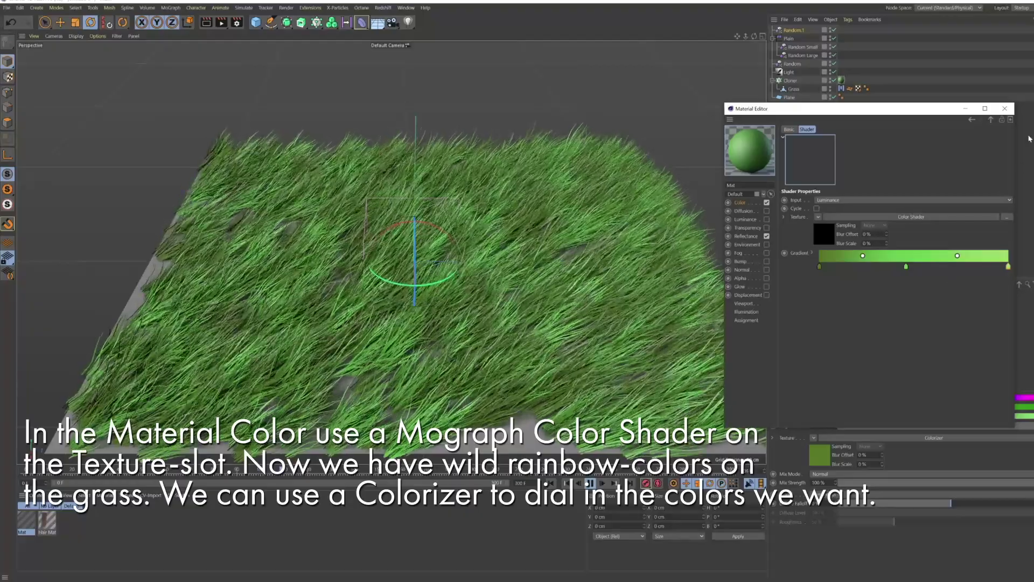
{"action": "left_click", "coordinate": [1005, 109]}
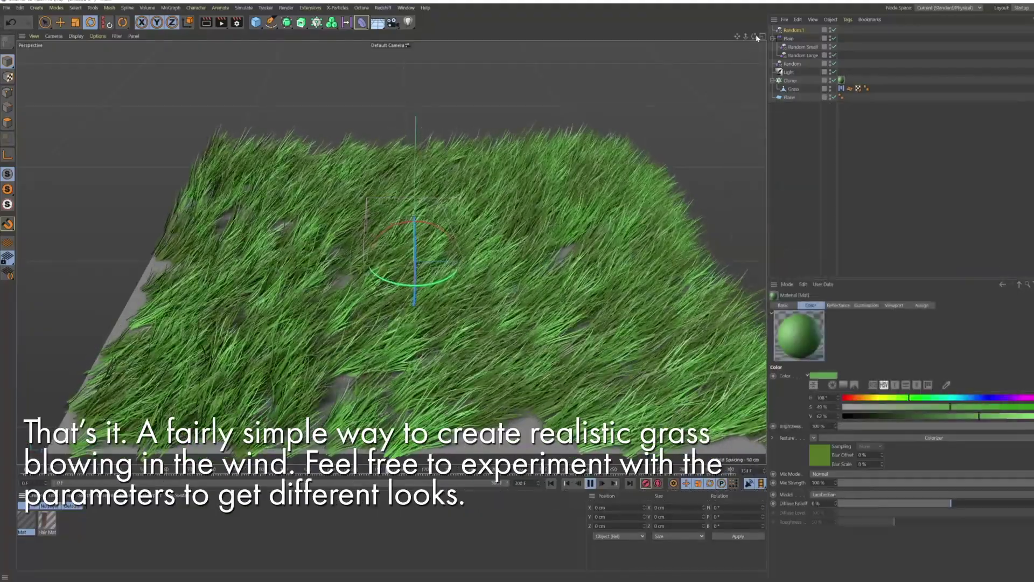